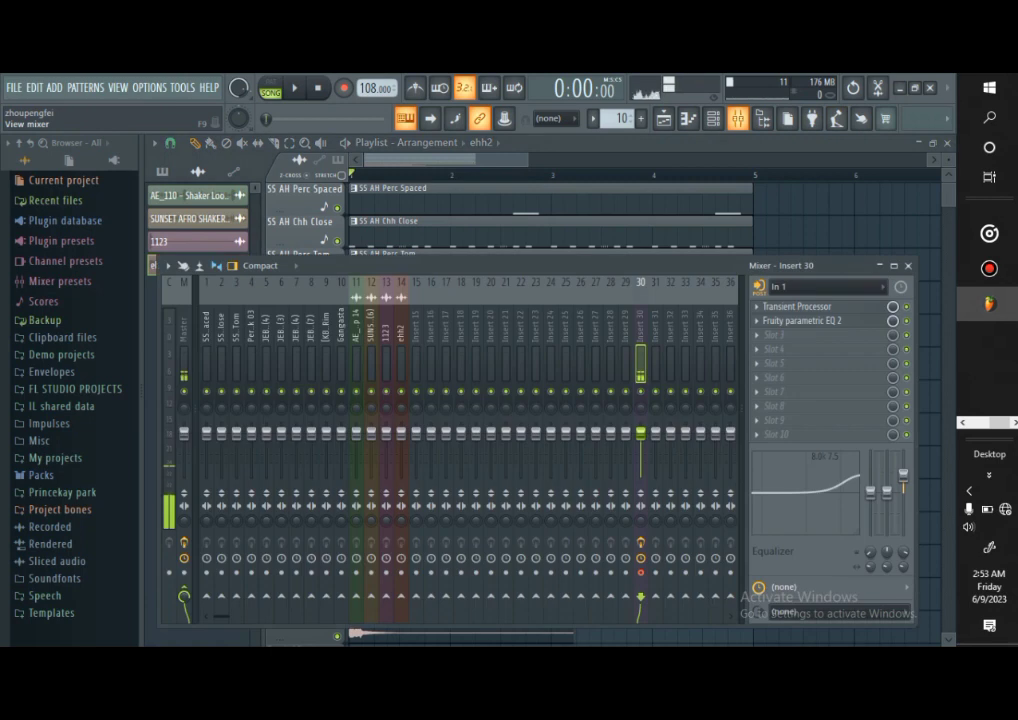
# Close the mixer to reveal the playlist and play back the full drum arrangement
pyautogui.press('F9')
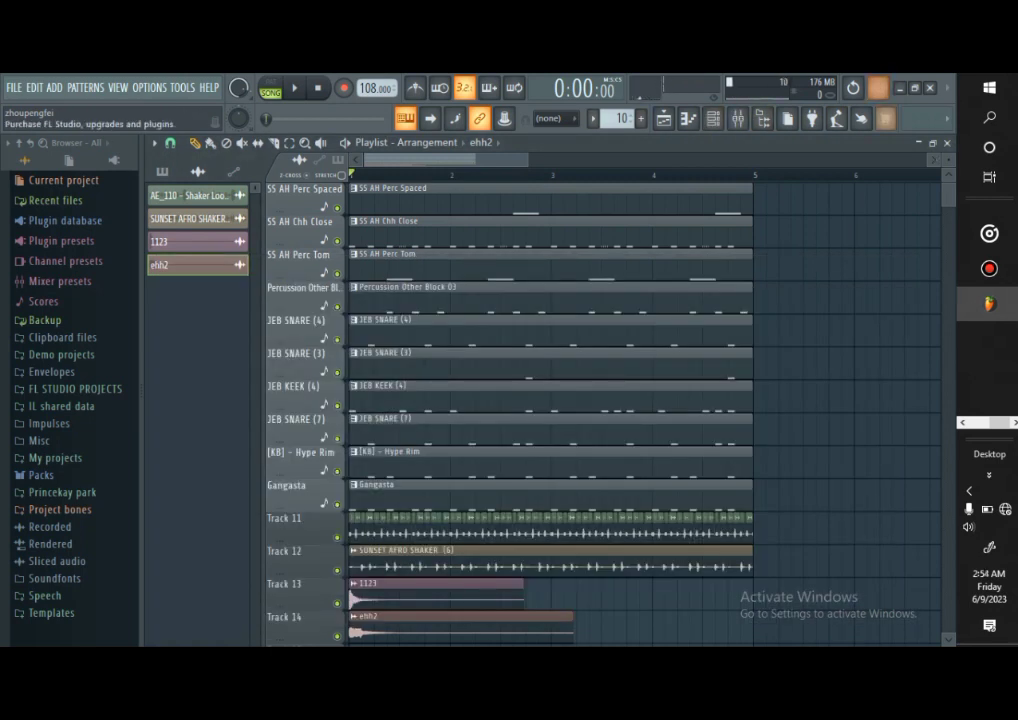
pyautogui.moveTo(948, 160)
pyautogui.mouseDown()
pyautogui.moveTo(947, 145)
pyautogui.moveTo(948, 172)
pyautogui.mouseUp()
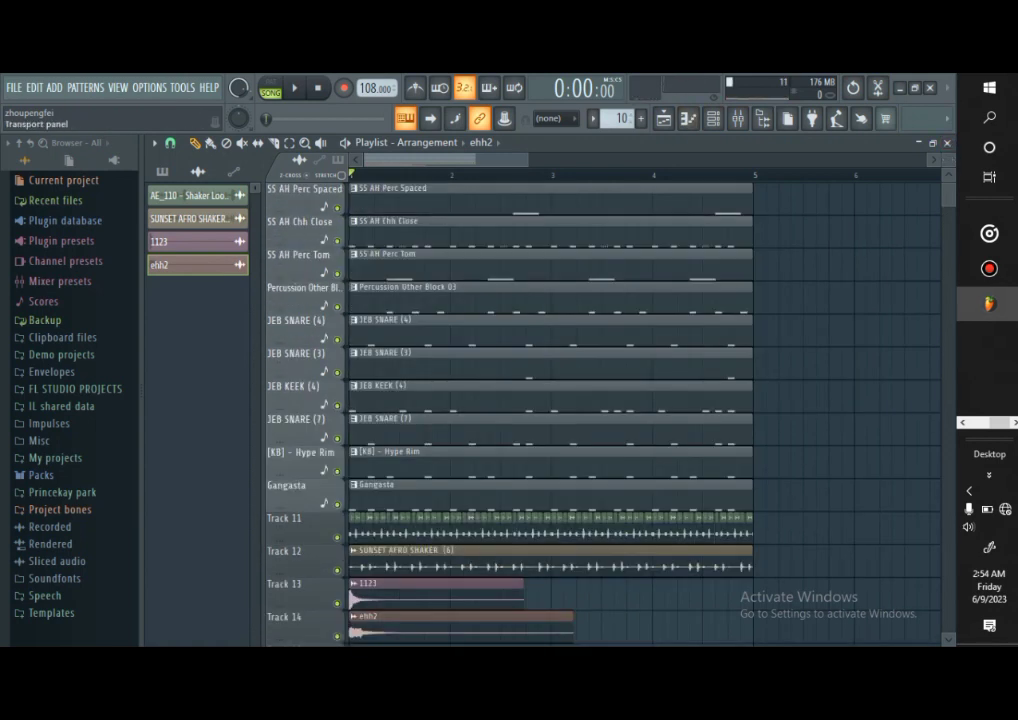
pyautogui.click(295, 88)
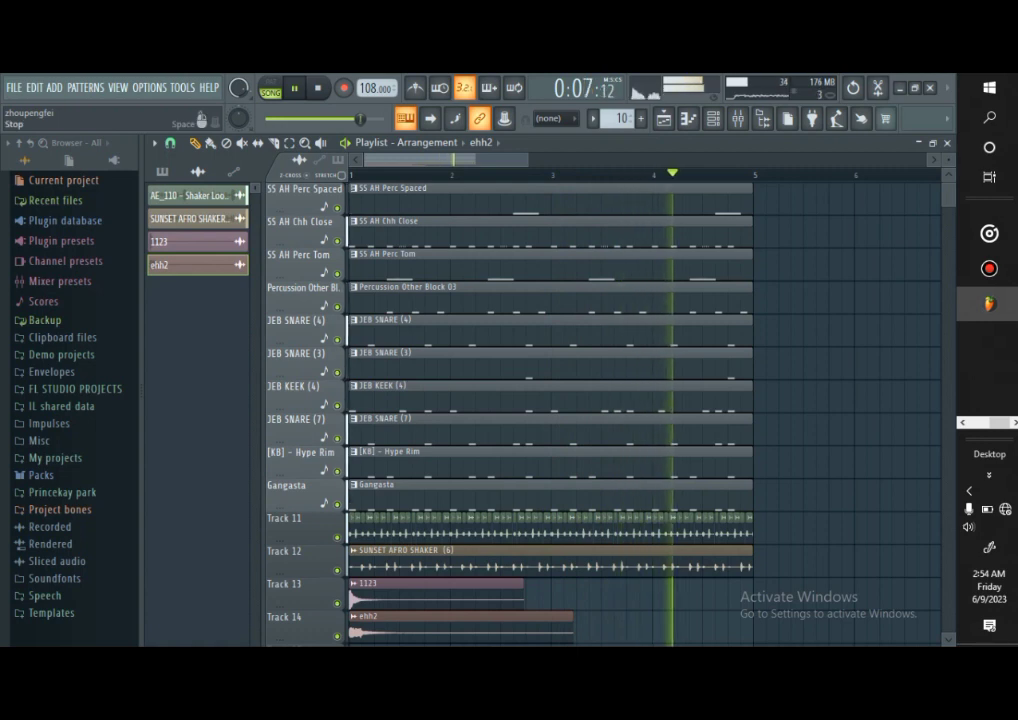
pyautogui.press('space')
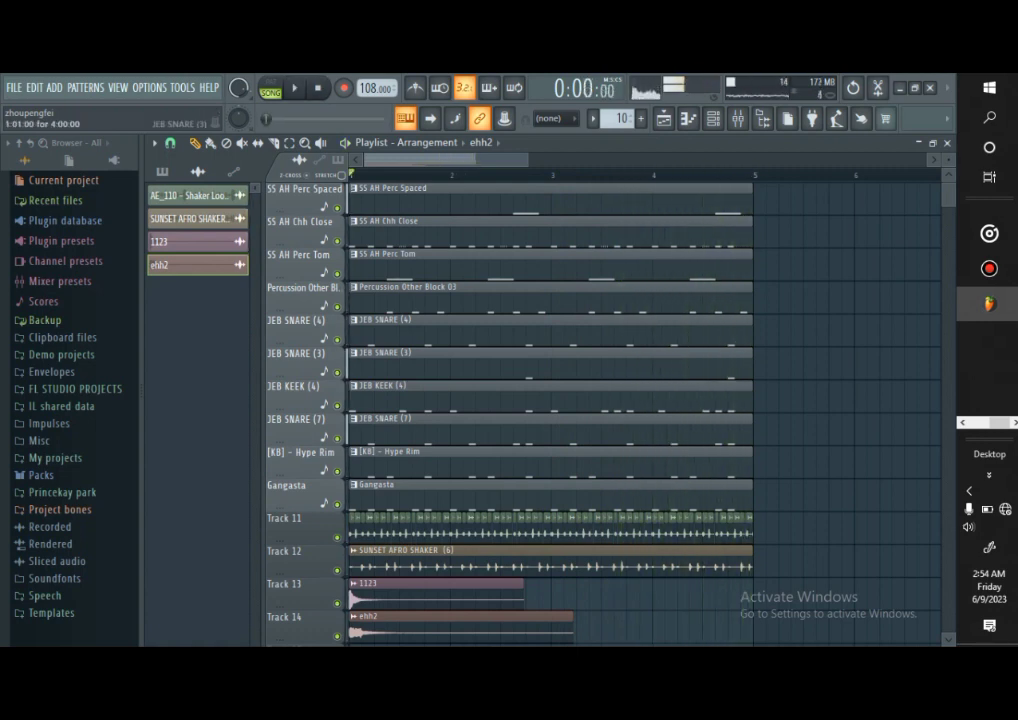
# Set the project tempo to 103 BPM and audition the arrangement at that speed
pyautogui.doubleClick(410, 629)
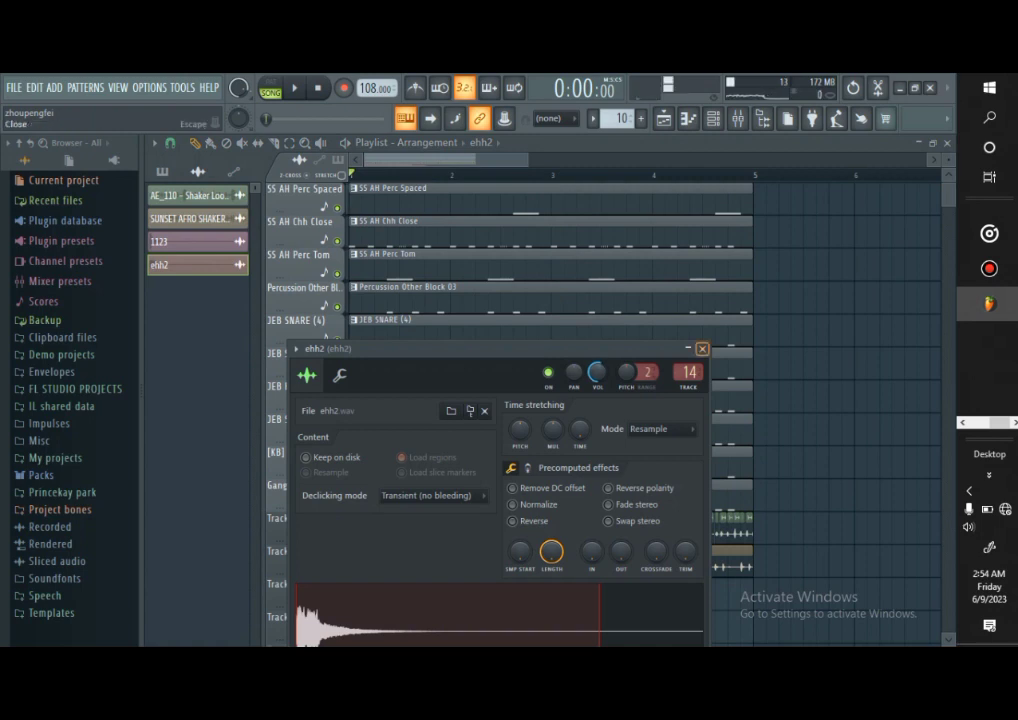
pyautogui.click(702, 349)
pyautogui.scroll(-2, 376, 88)
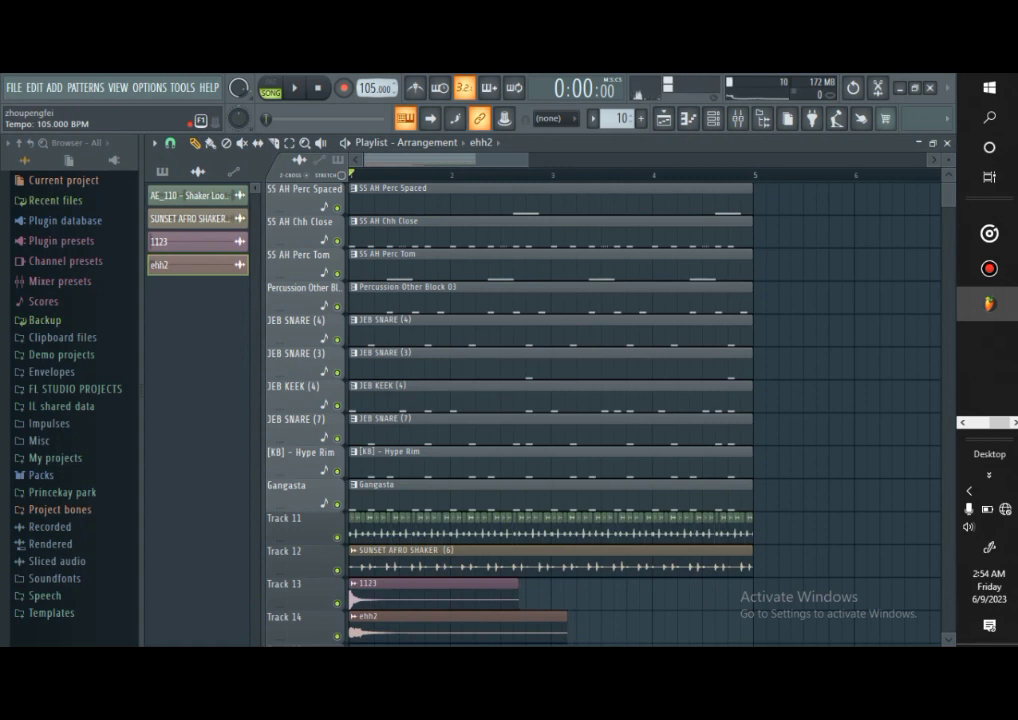
pyautogui.scroll(-1, 376, 88)
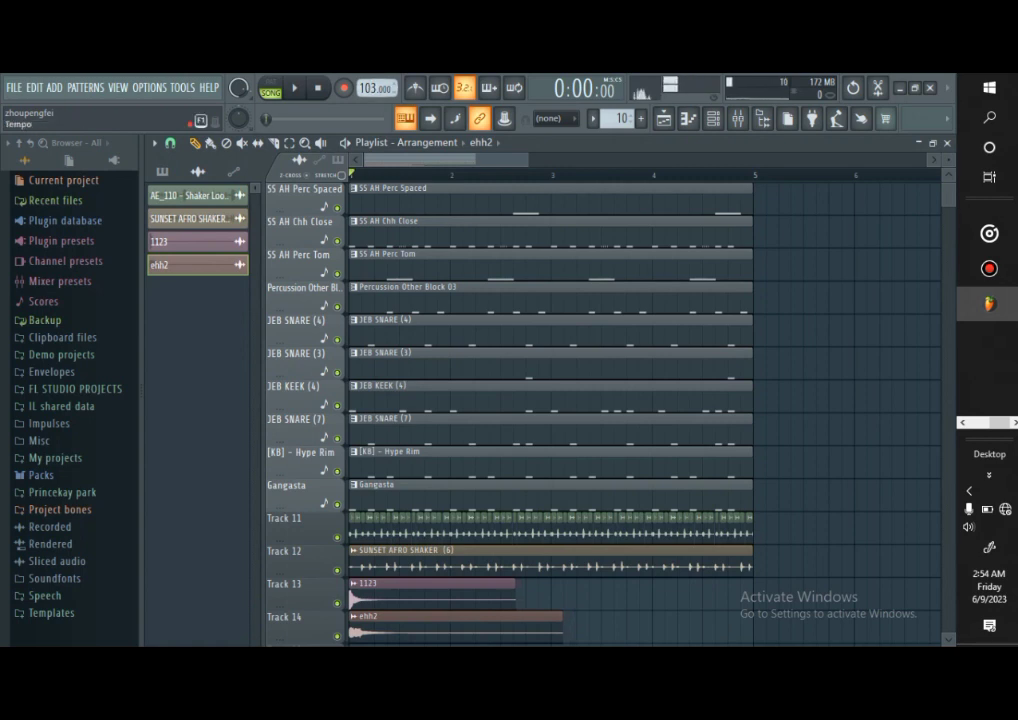
pyautogui.click(294, 88)
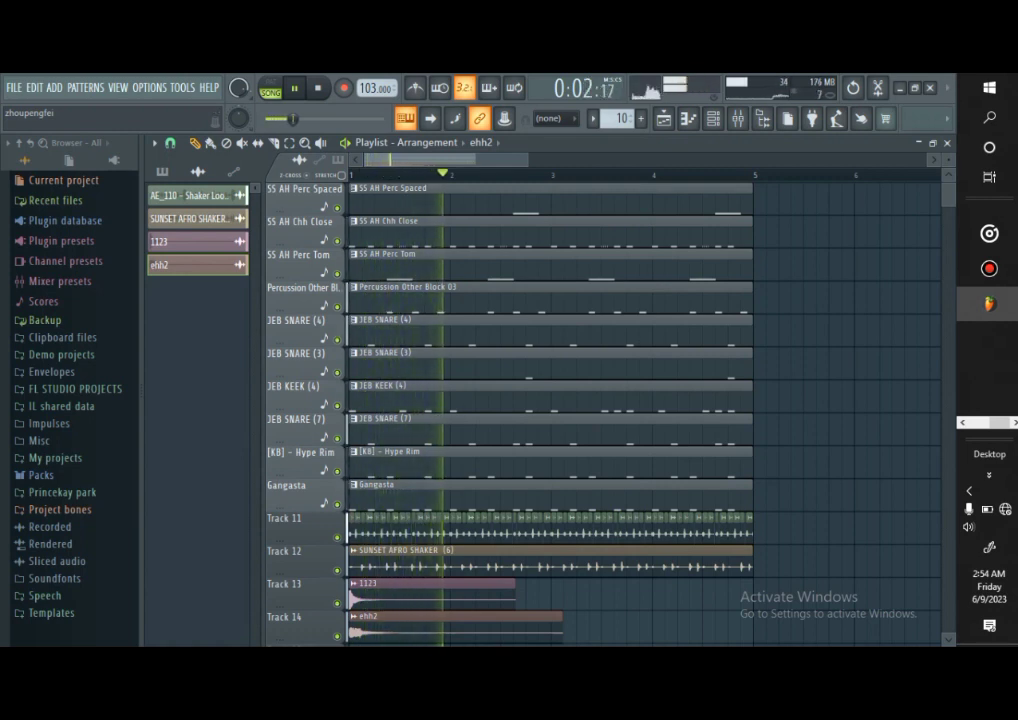
pyautogui.click(318, 88)
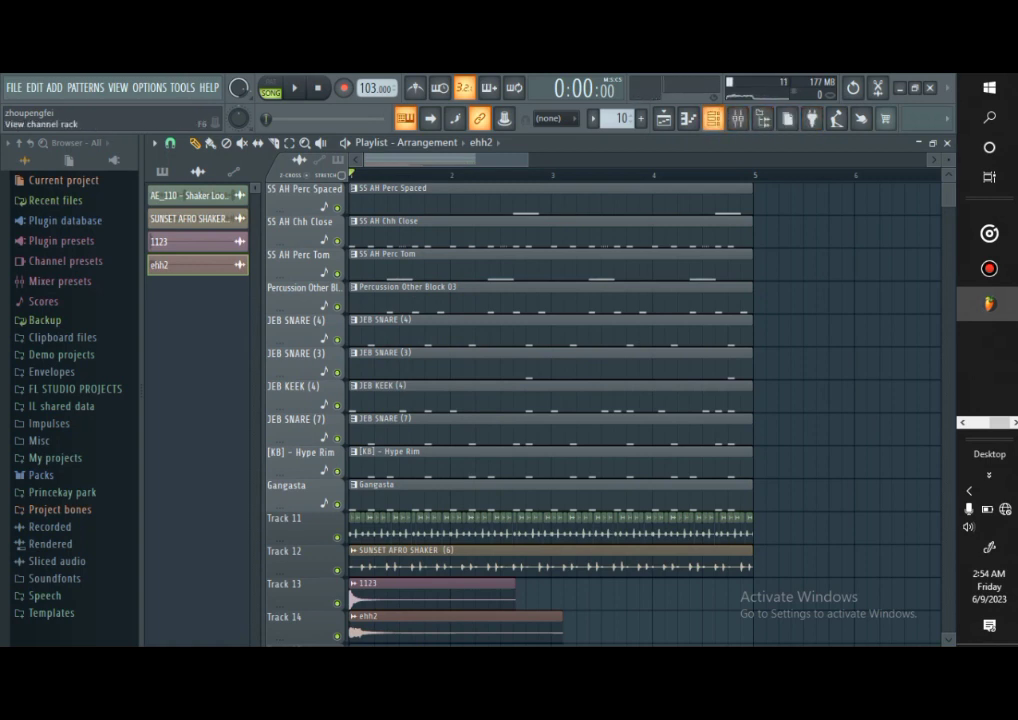
# Open the channel rack and view the mixer tracks, leaving only the channel rack open over the playlist
pyautogui.click(713, 118)
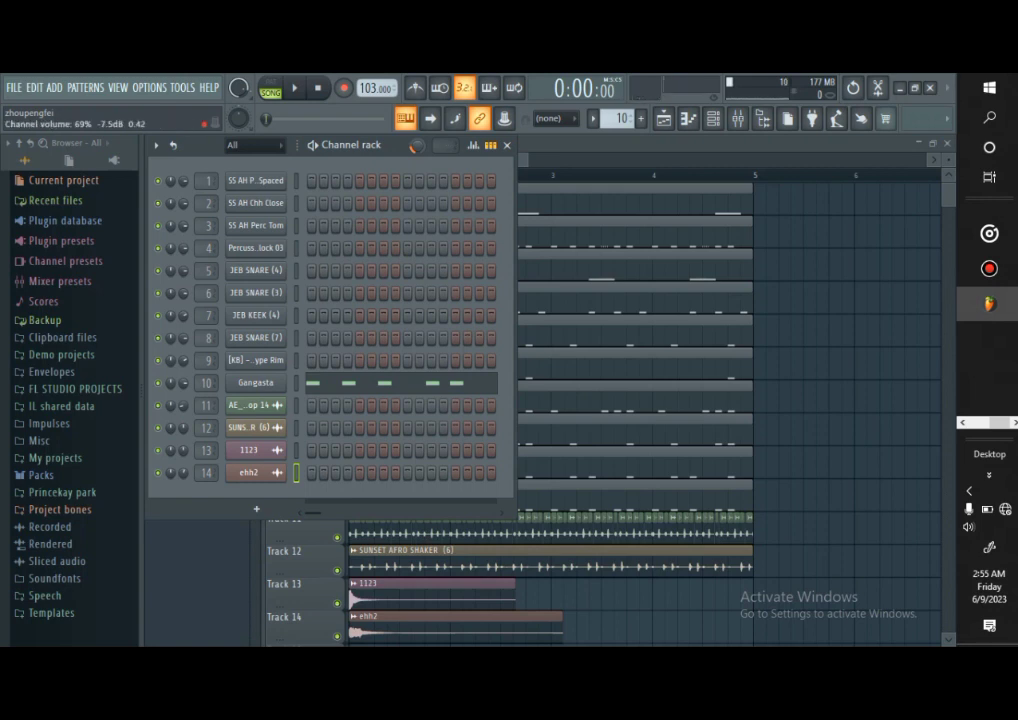
pyautogui.click(737, 118)
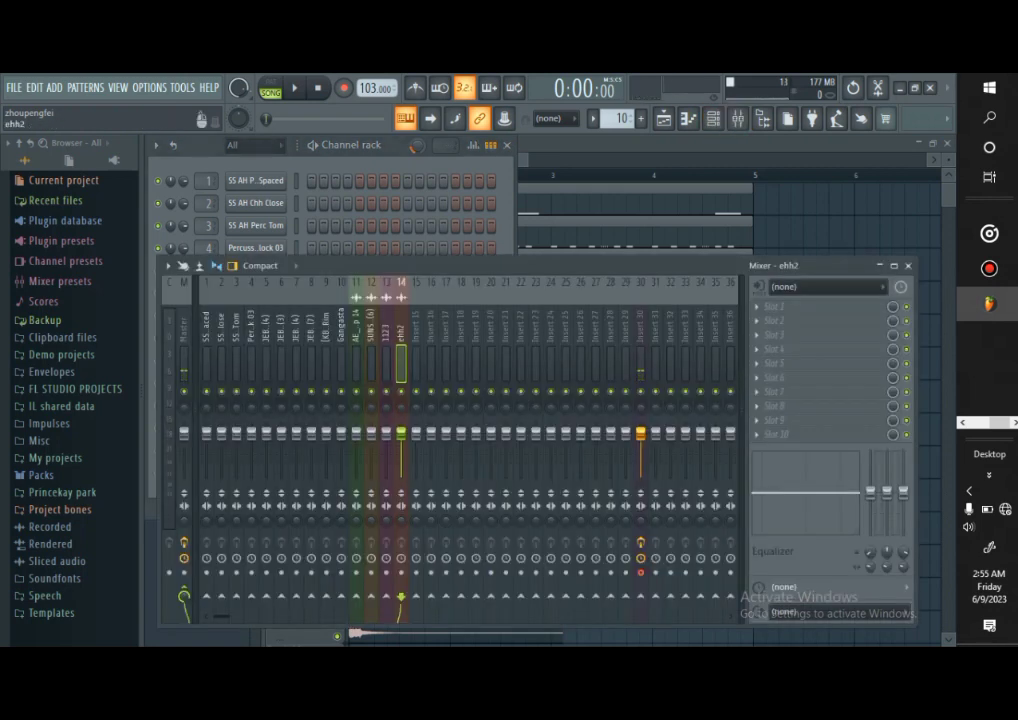
pyautogui.click(908, 266)
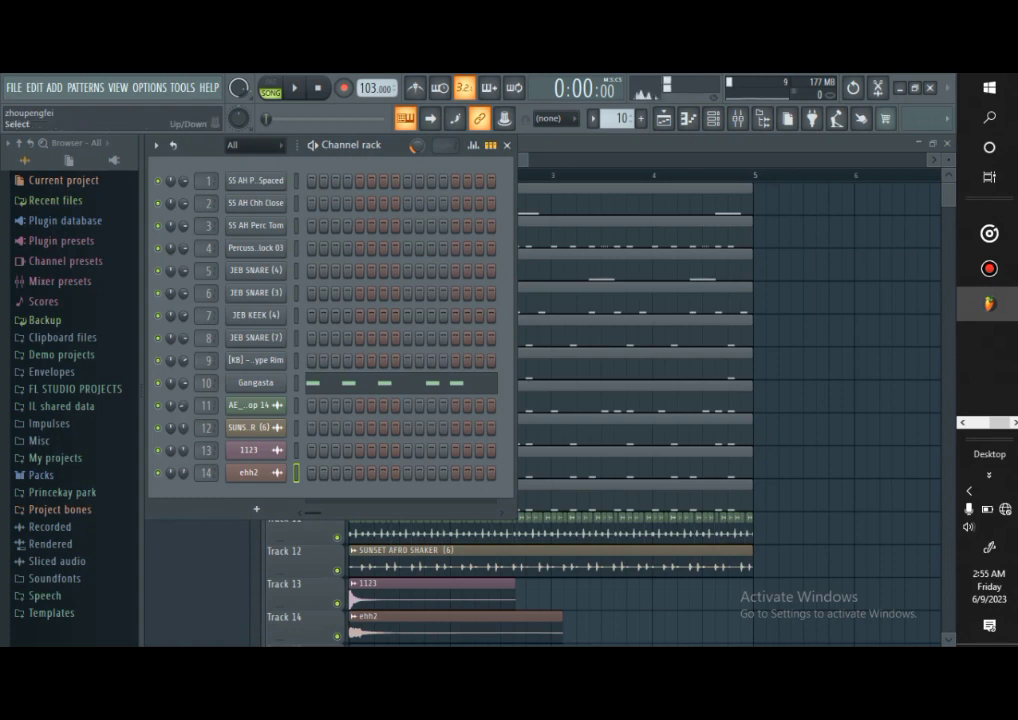
pyautogui.click(737, 118)
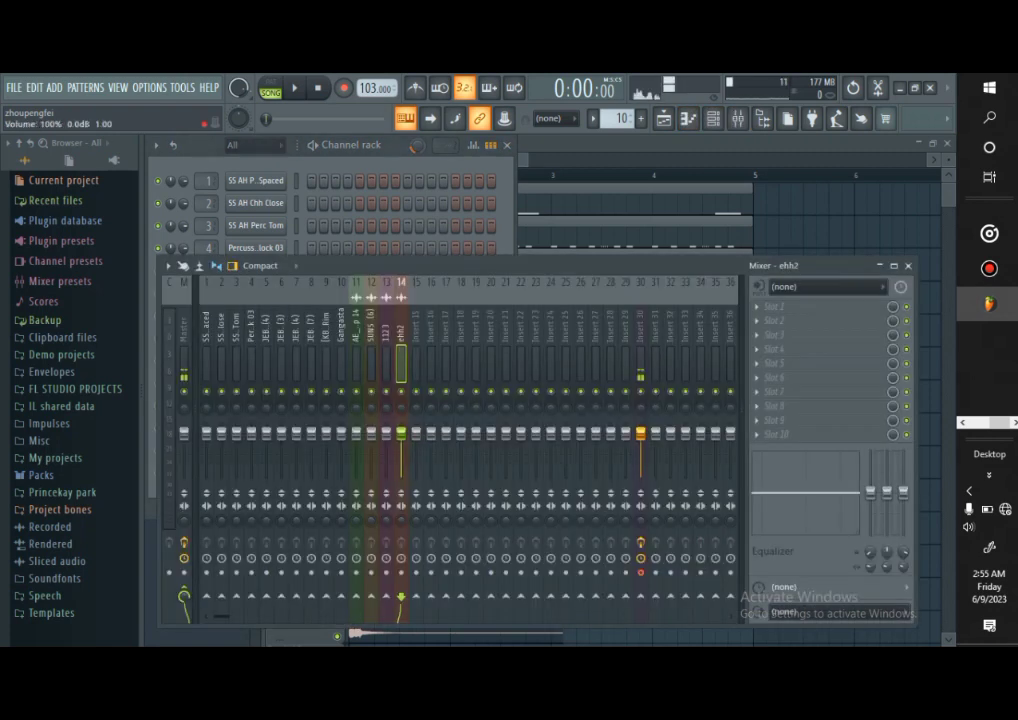
pyautogui.click(908, 266)
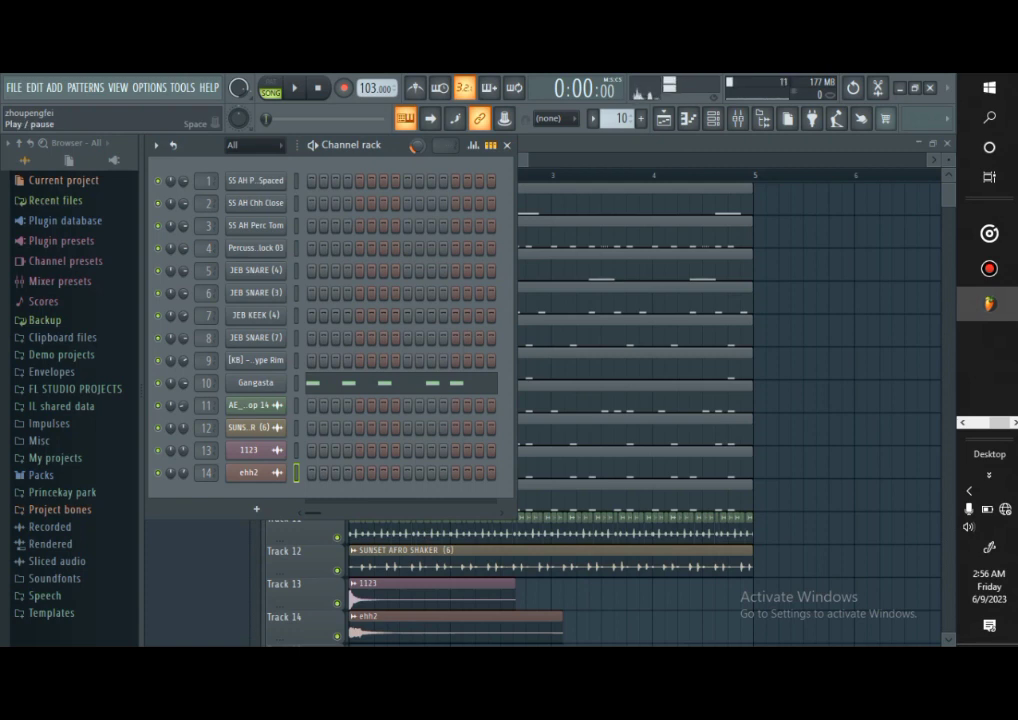
# Solo the JEB KEEK (4) channel in the channel rack and start playback to hear the kick alone
pyautogui.click(294, 88)
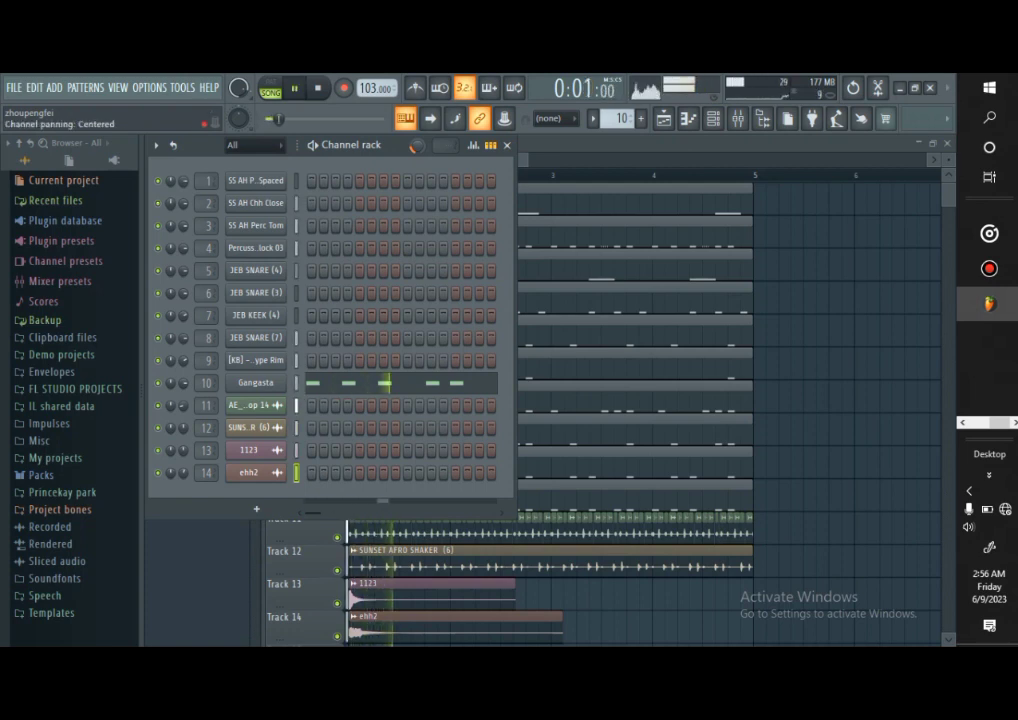
pyautogui.press('space')
pyautogui.rightClick(158, 181)
pyautogui.click(182, 193)
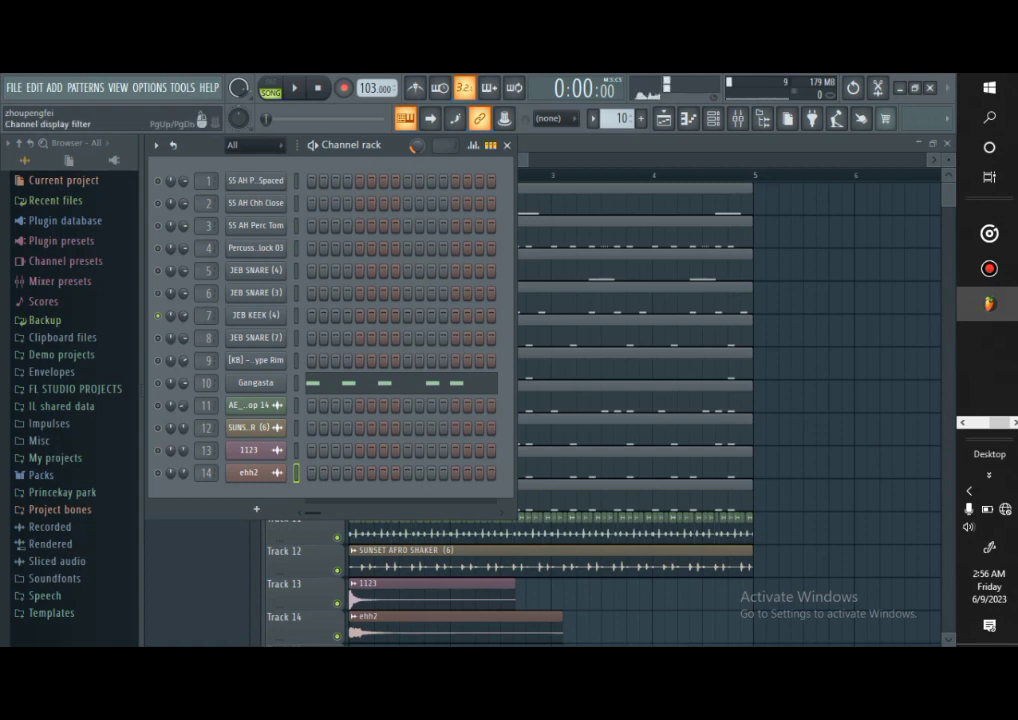
pyautogui.press('space')
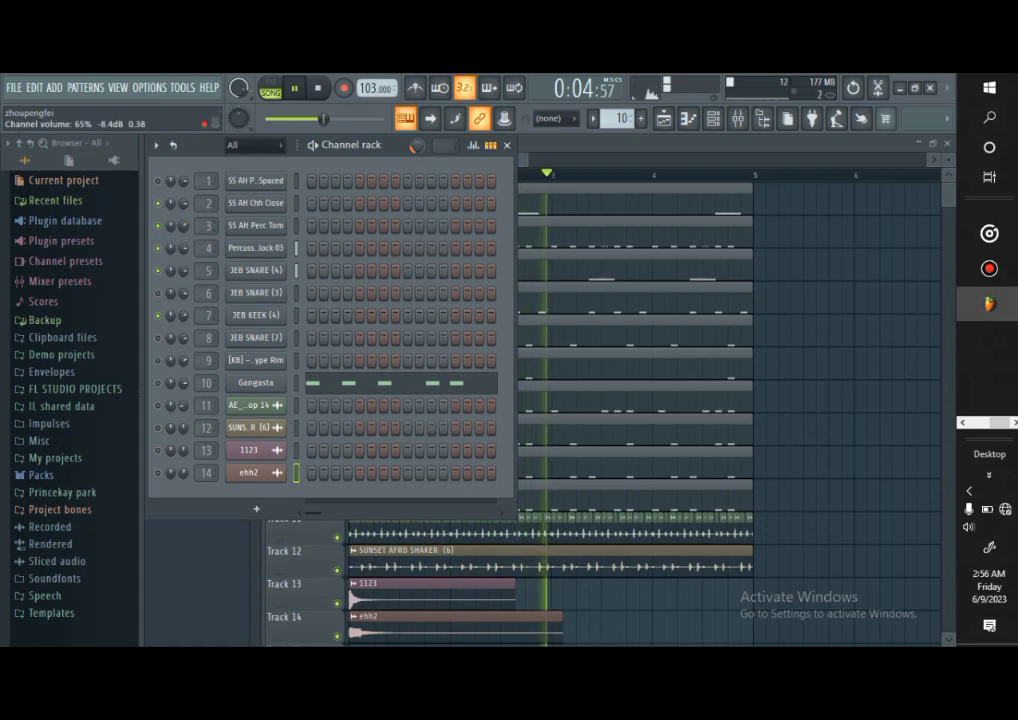
# Bring the muted channels back in during playback, raising SS AH Chh Close's volume and lowering JEB SNARE (3) and JEB SNARE (7)
pyautogui.moveTo(183, 203); pyautogui.dragTo(183, 196)
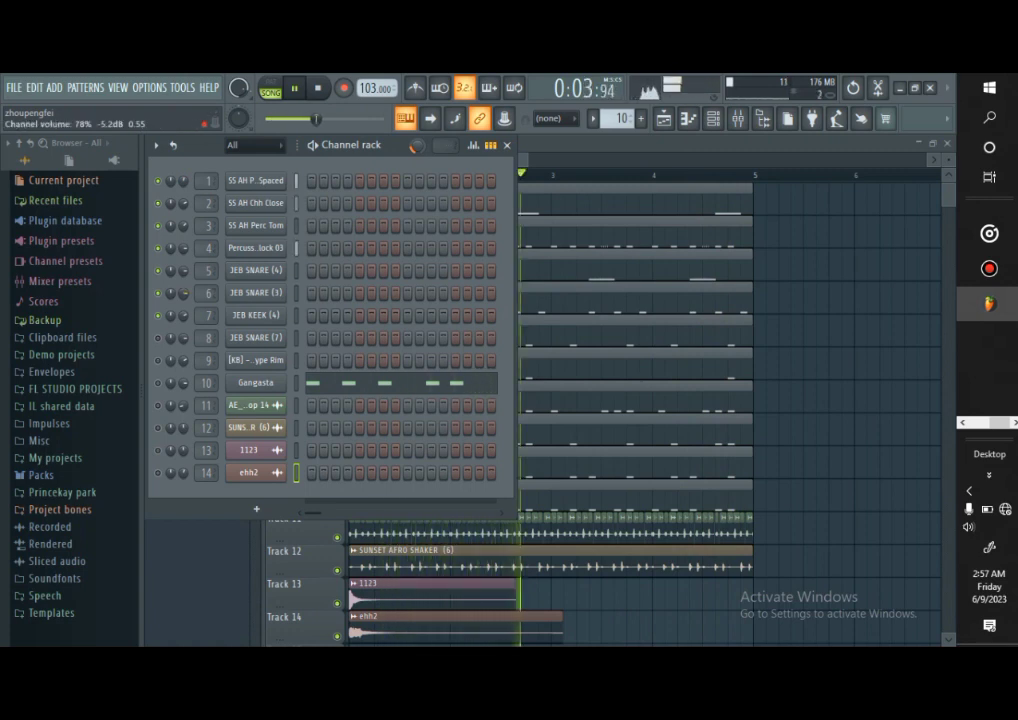
pyautogui.moveTo(184, 293); pyautogui.dragTo(184, 324)
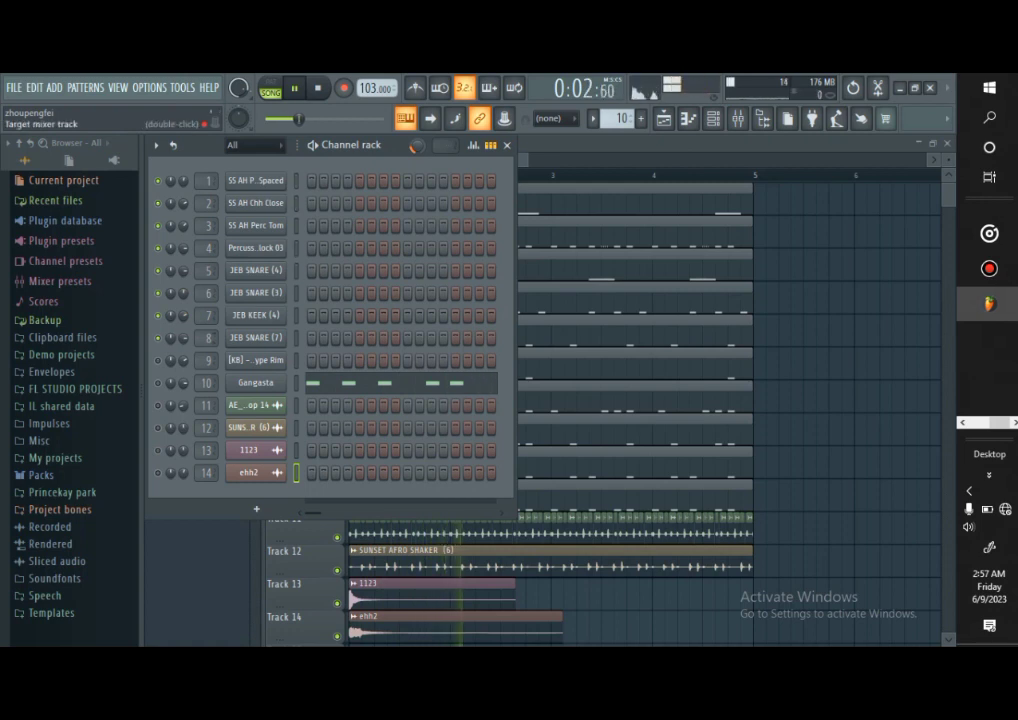
pyautogui.moveTo(183, 338); pyautogui.dragTo(183, 353)
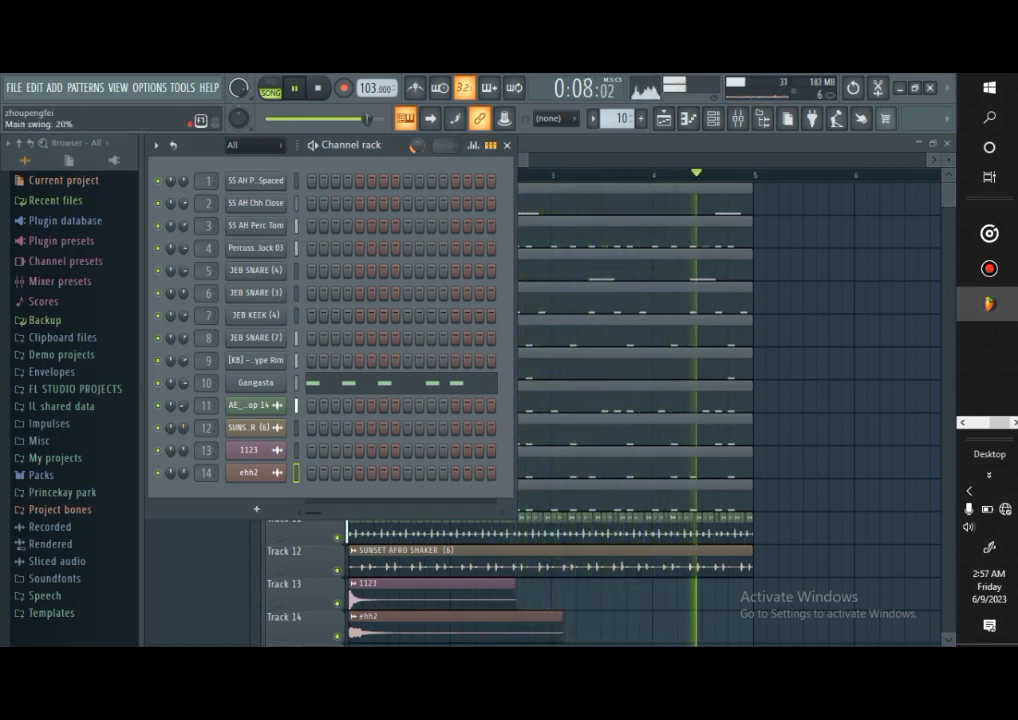
pyautogui.click(317, 88)
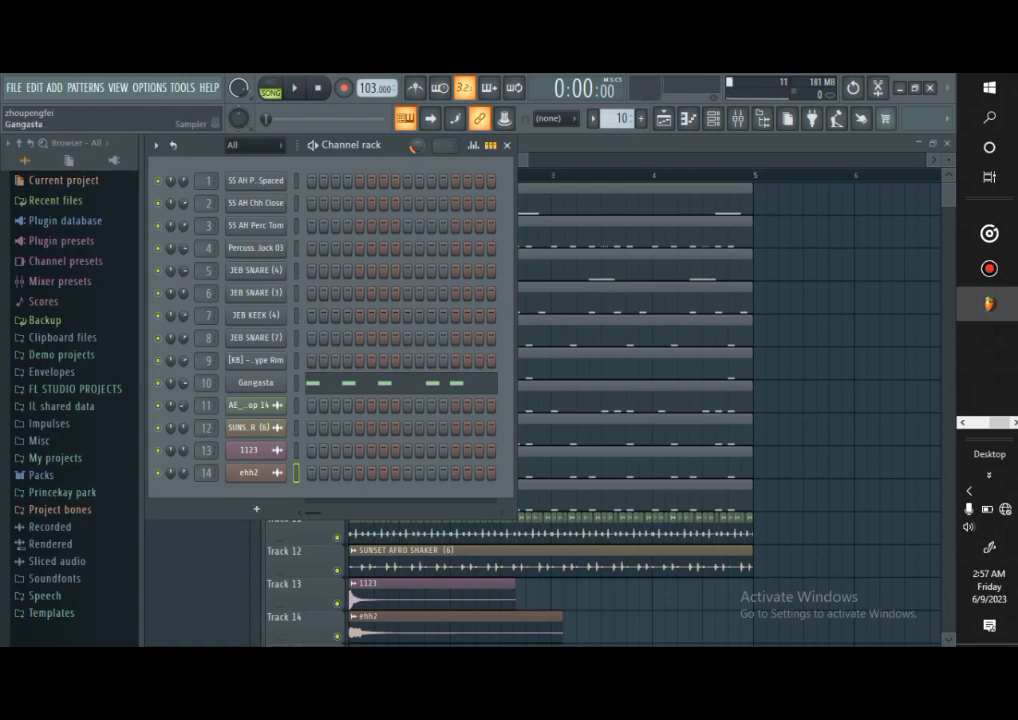
# Try the Gangasta sample's quick fade out at 0%, raise it again and close the sample's settings
pyautogui.click(252, 382)
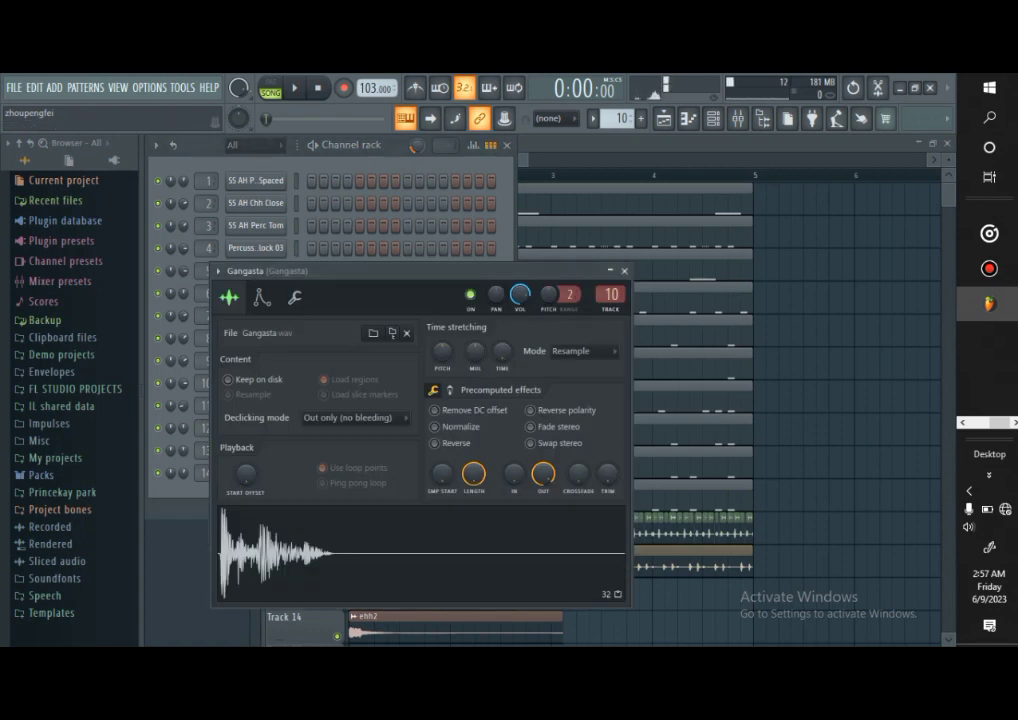
pyautogui.moveTo(300, 270); pyautogui.dragTo(287, 177)
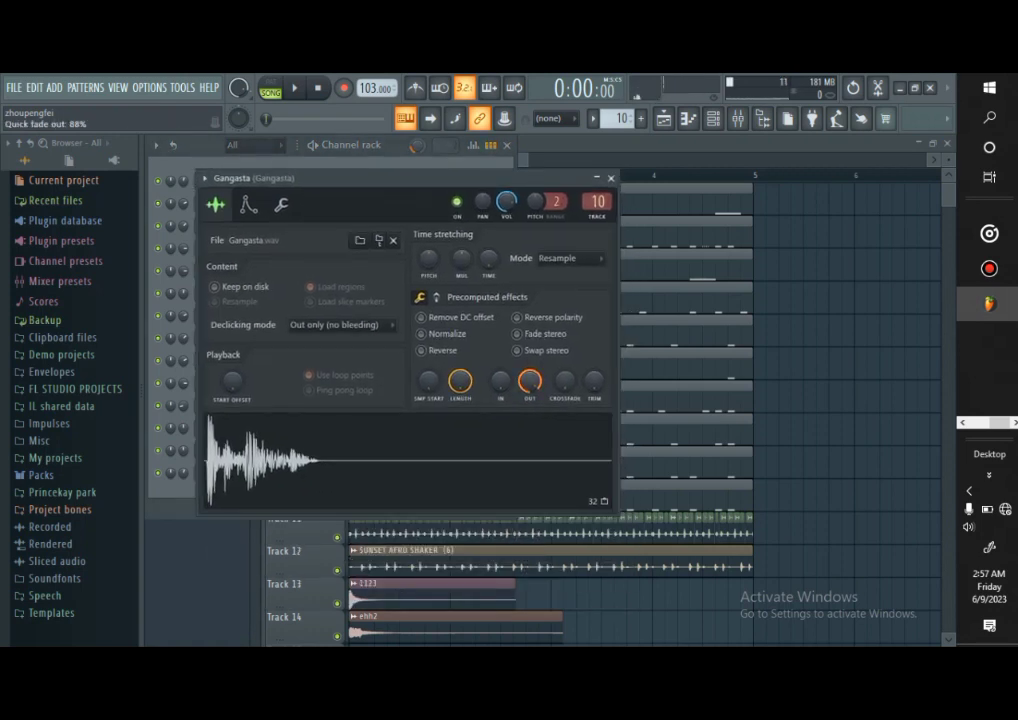
pyautogui.moveTo(530, 381); pyautogui.dragTo(530, 440)
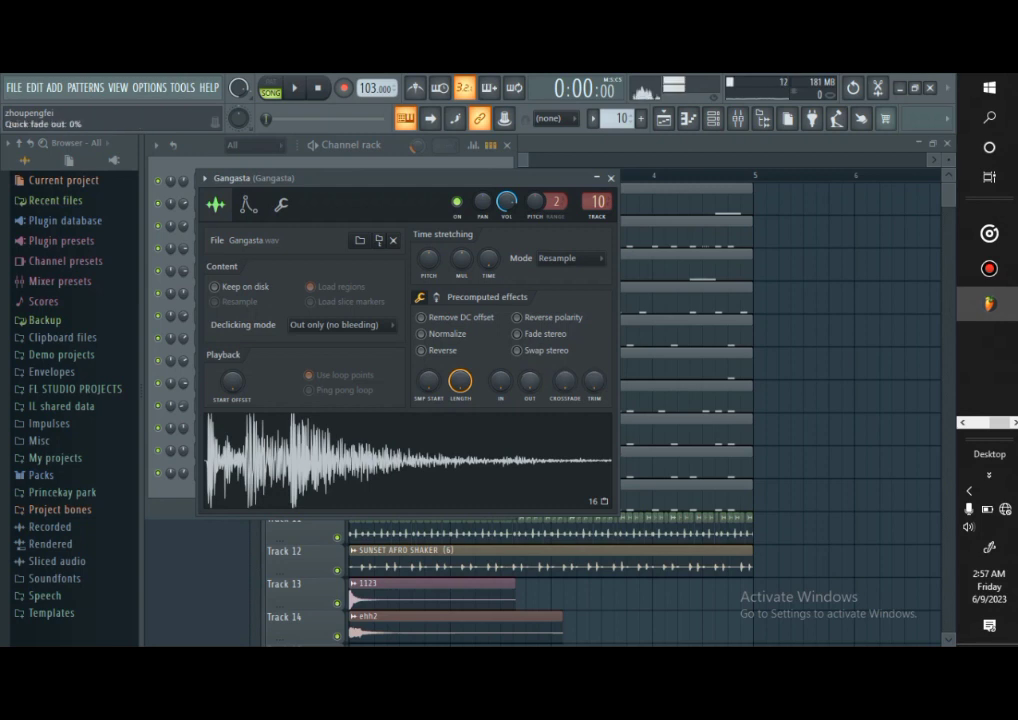
pyautogui.moveTo(530, 381); pyautogui.dragTo(530, 330)
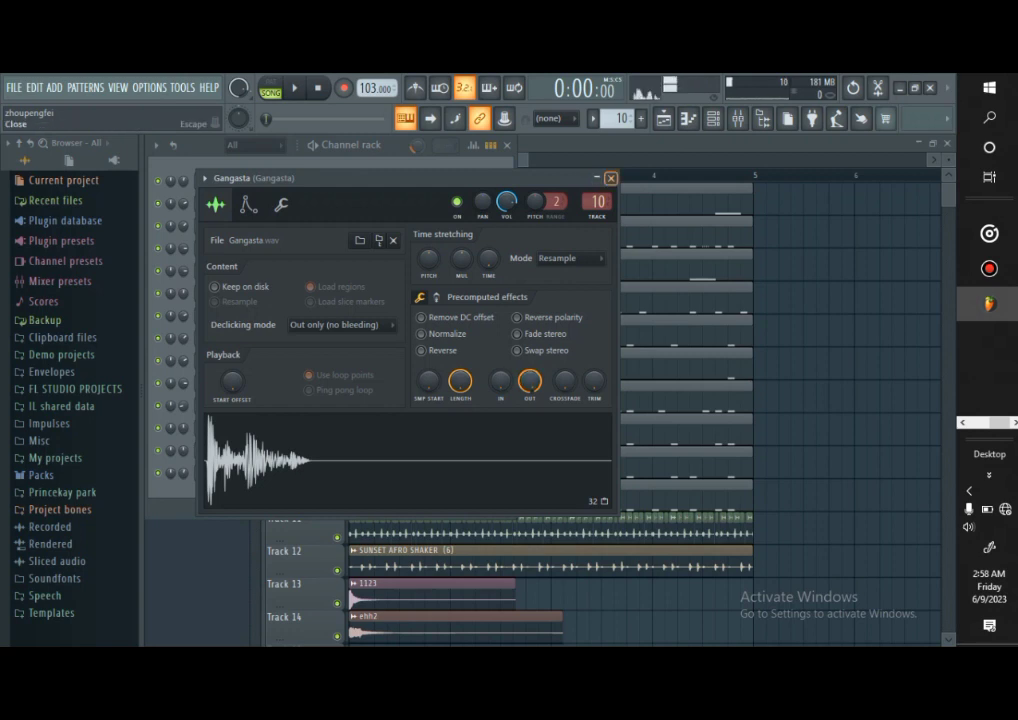
pyautogui.click(610, 178)
# Compare the Gangasta sample during playback with a quick fade out of 0%, and set the fade to 91%
pyautogui.click(295, 88)
pyautogui.click(256, 383)
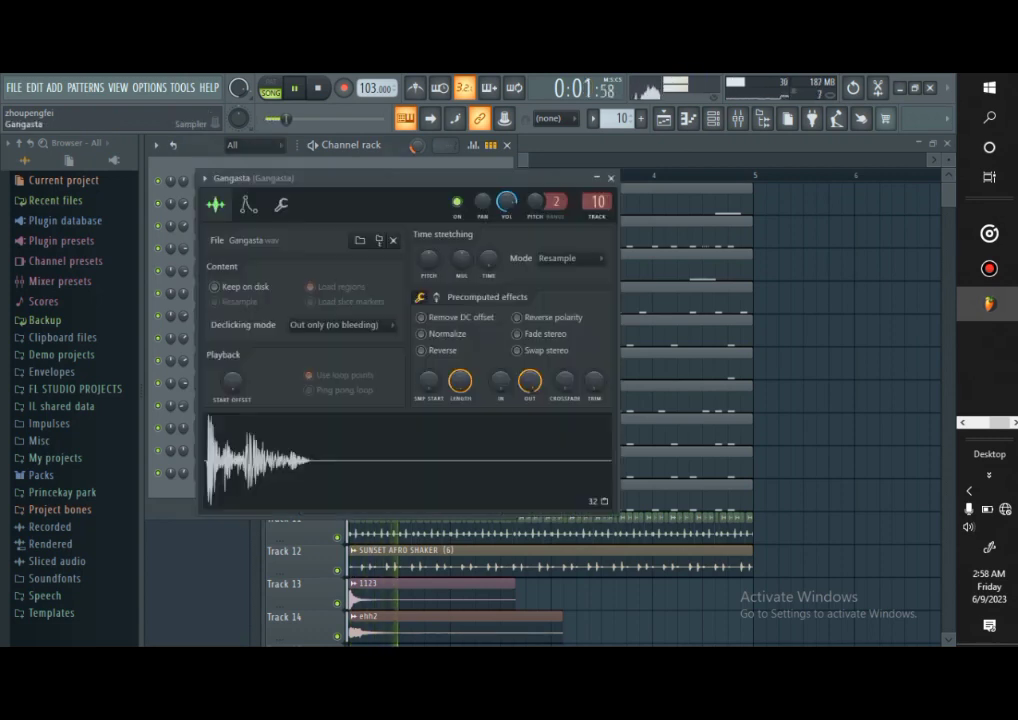
pyautogui.moveTo(530, 381); pyautogui.dragTo(530, 480)
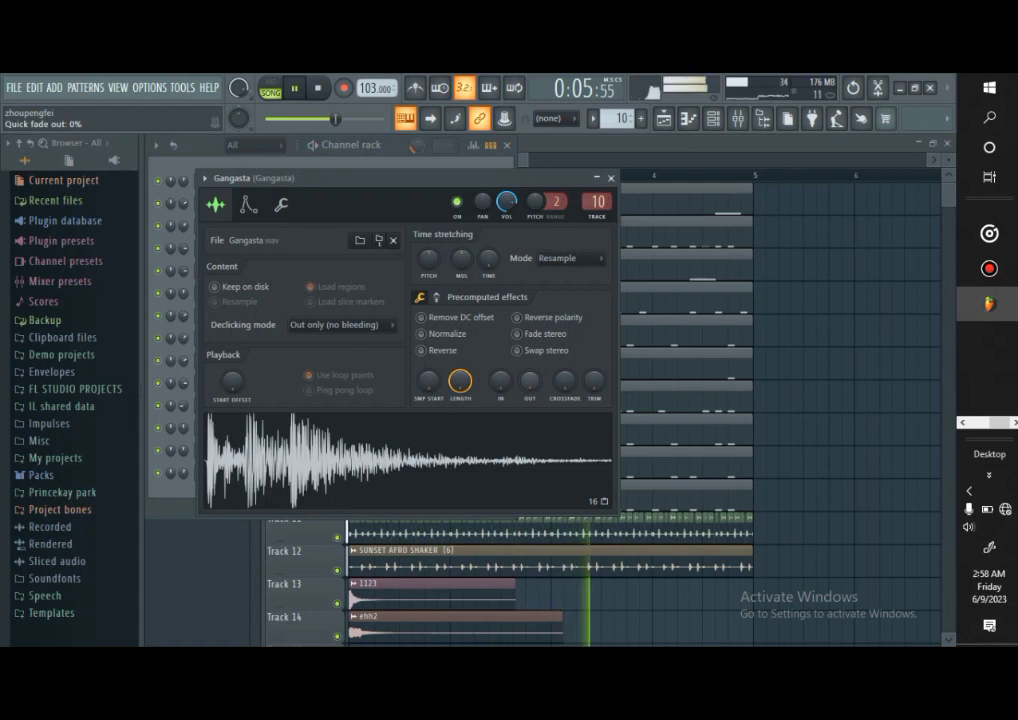
pyautogui.moveTo(530, 381); pyautogui.dragTo(530, 289)
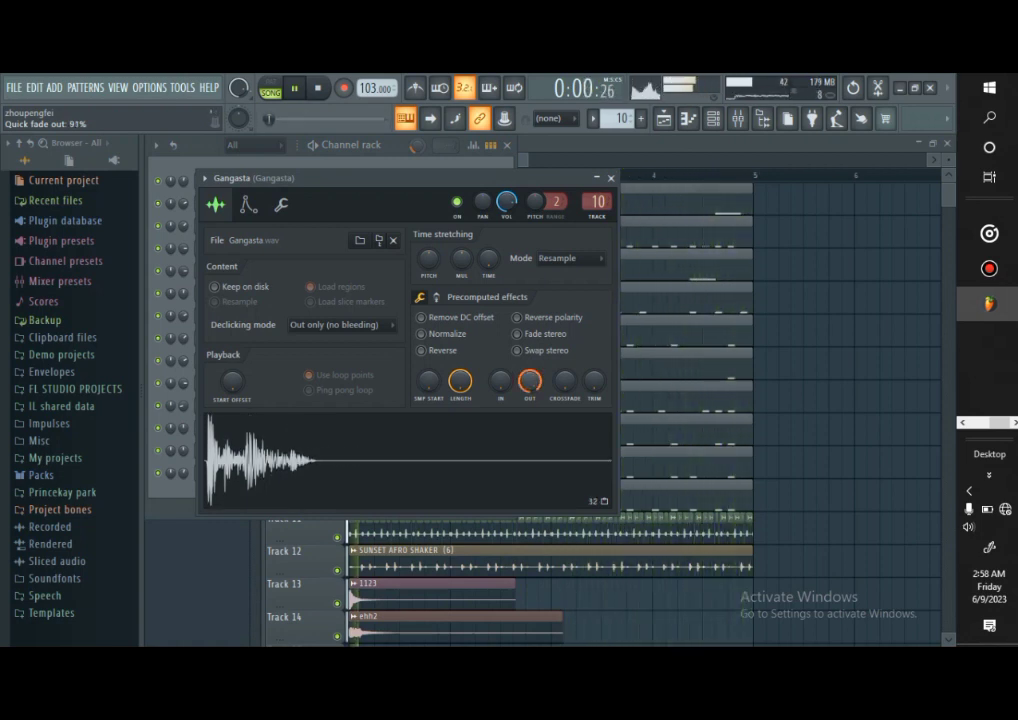
pyautogui.click(611, 178)
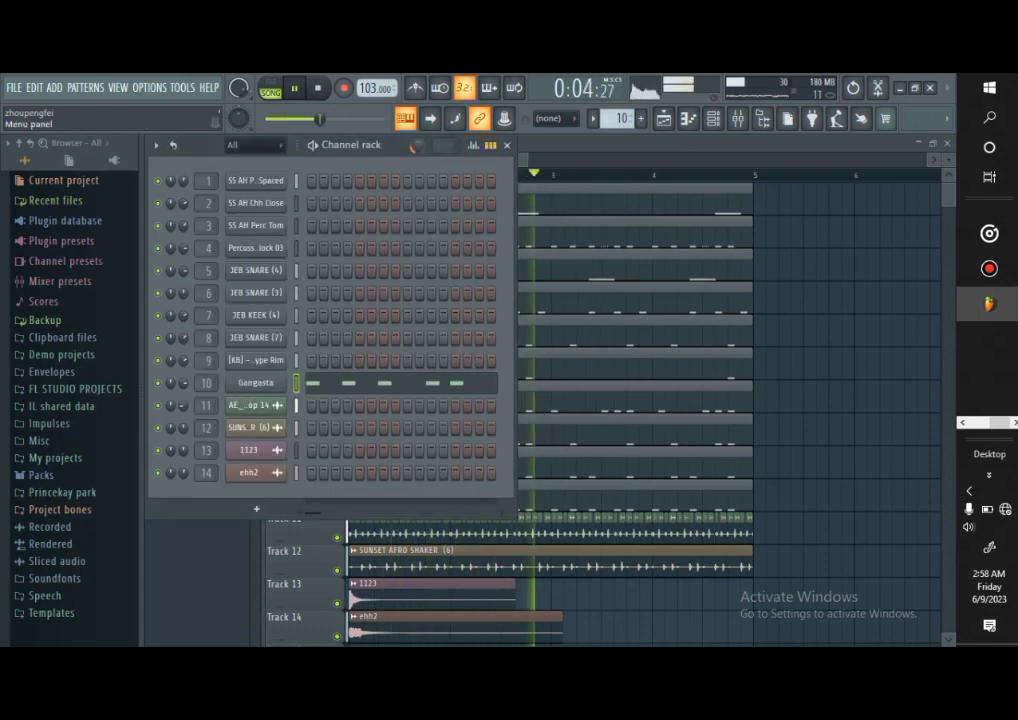
pyautogui.press('space')
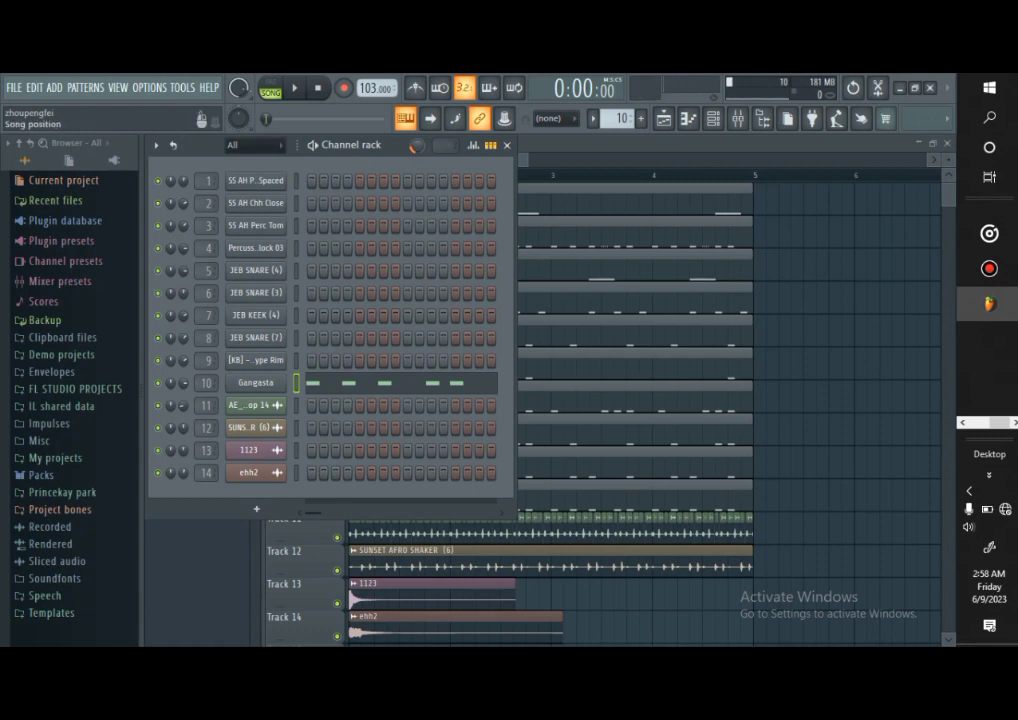
# Solo and select the JEB KEEK (4) track in the maximized mixer while the arrangement plays
pyautogui.click(507, 145)
pyautogui.press('F9')
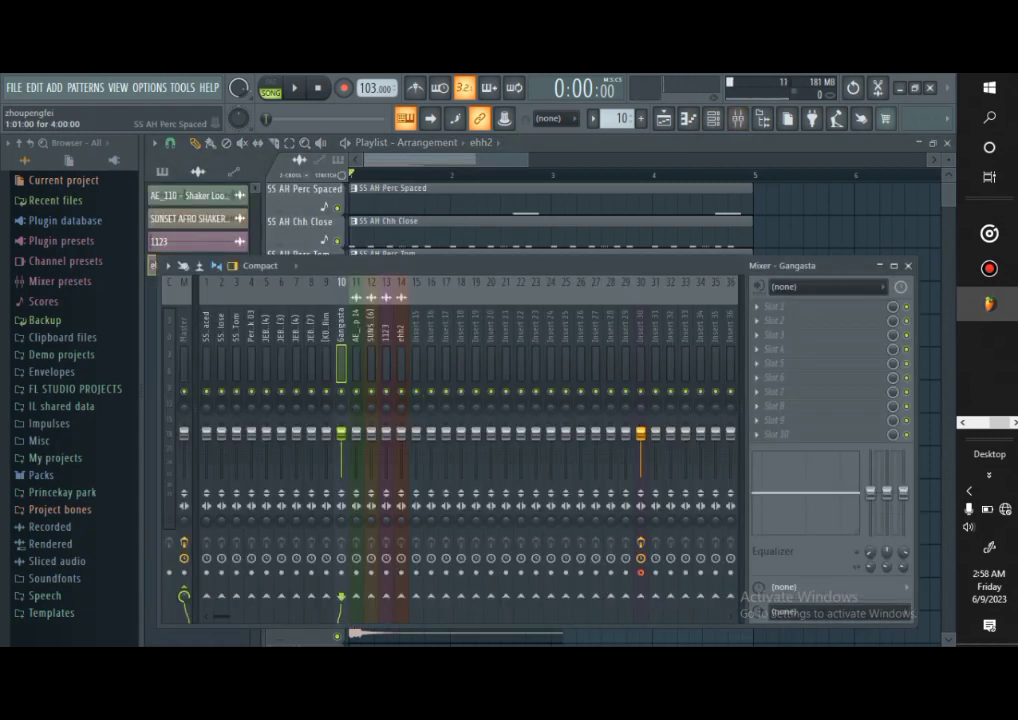
pyautogui.click(894, 266)
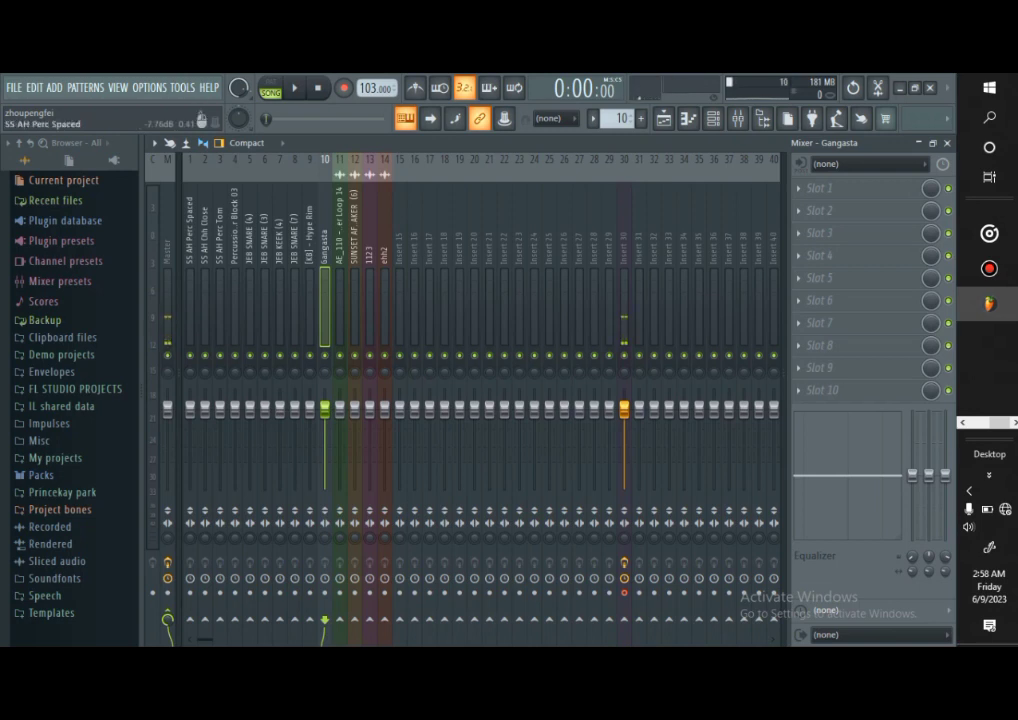
pyautogui.click(190, 330)
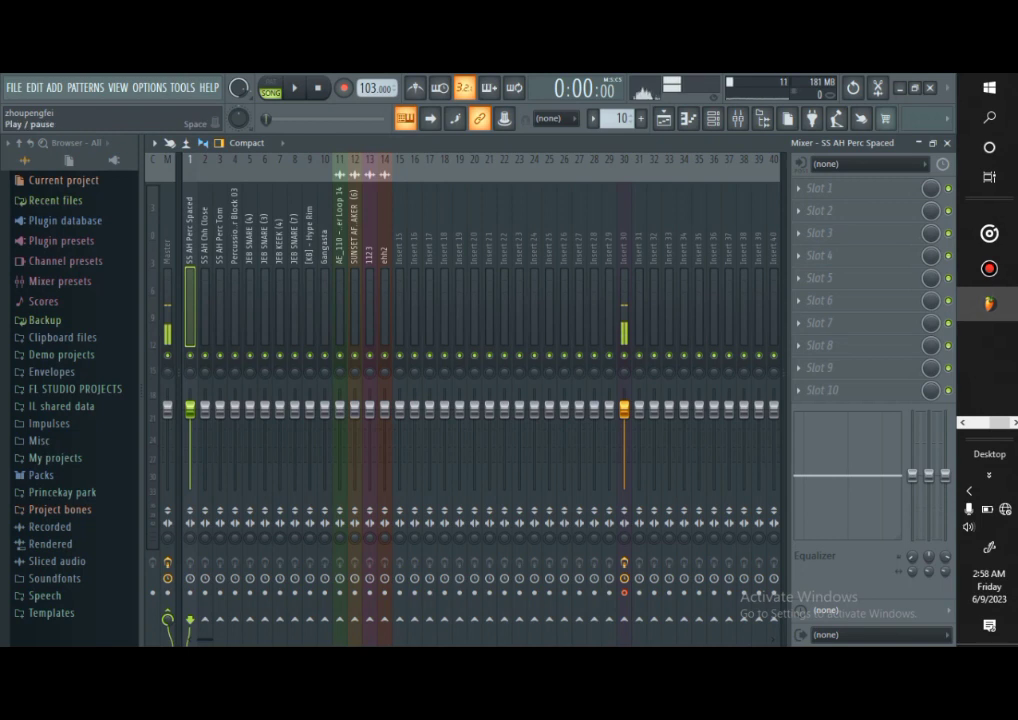
pyautogui.press('space')
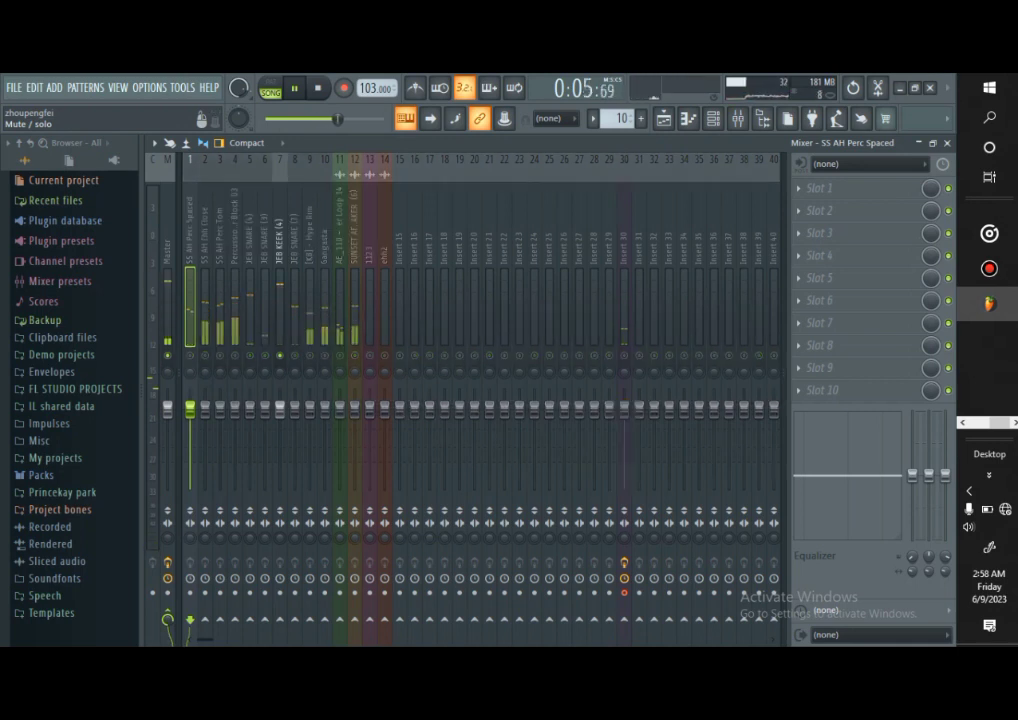
pyautogui.click(280, 308)
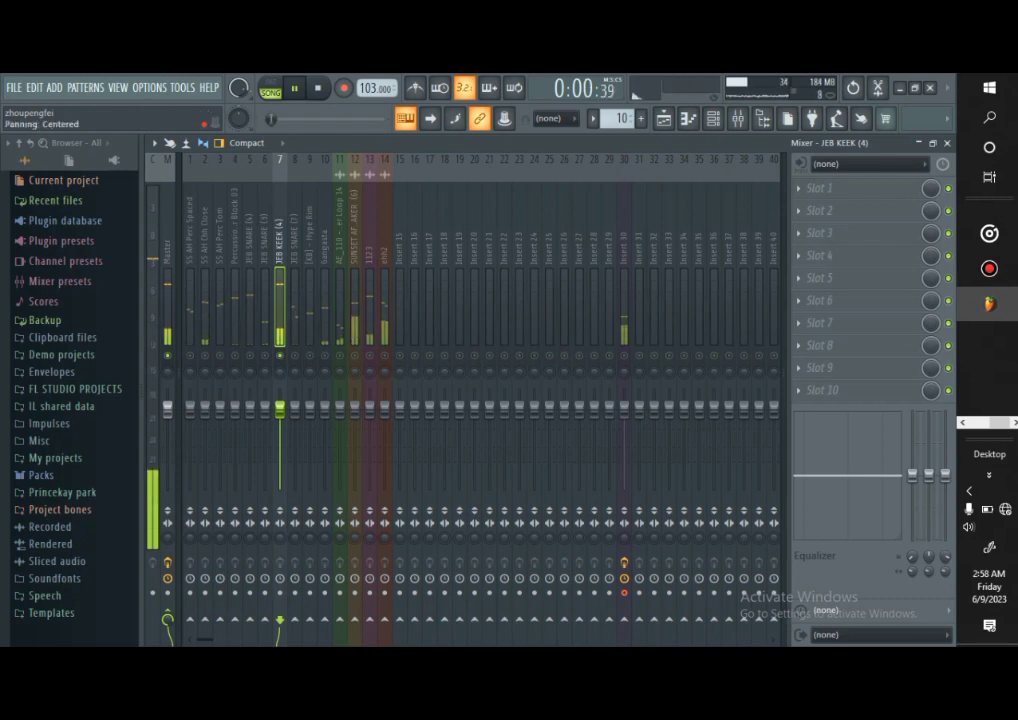
# Lower the mixer volumes of JEB KEEK (4), JEB SNARE (4) and JEB SNARE (7), unmuting each snare during playback
pyautogui.moveTo(280, 409); pyautogui.dragTo(280, 421)
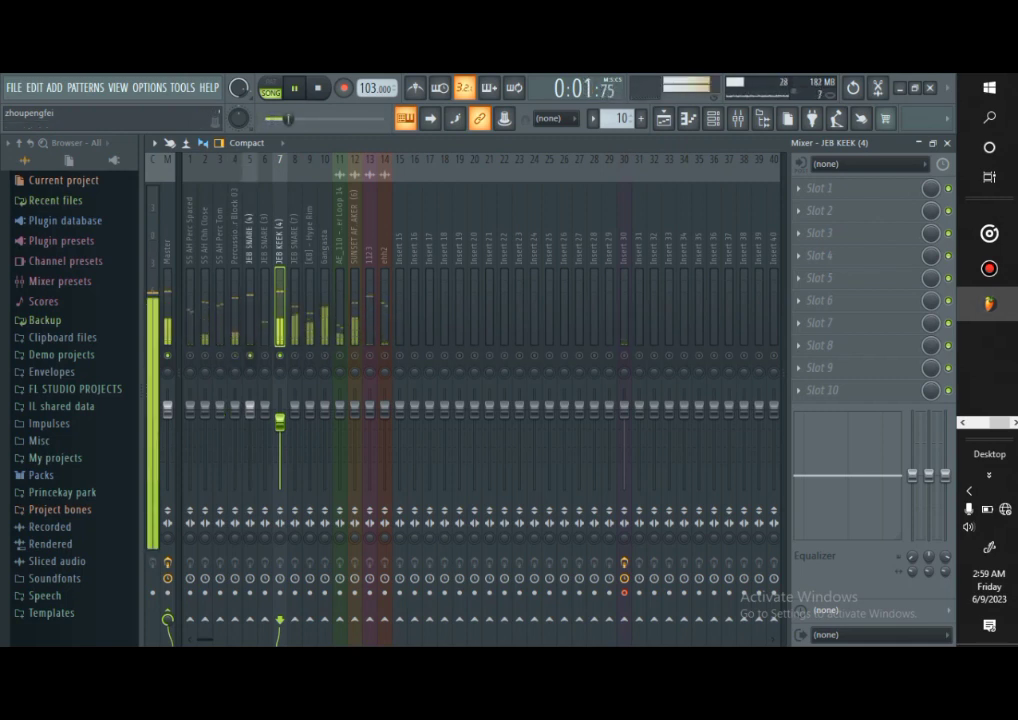
pyautogui.click(250, 305)
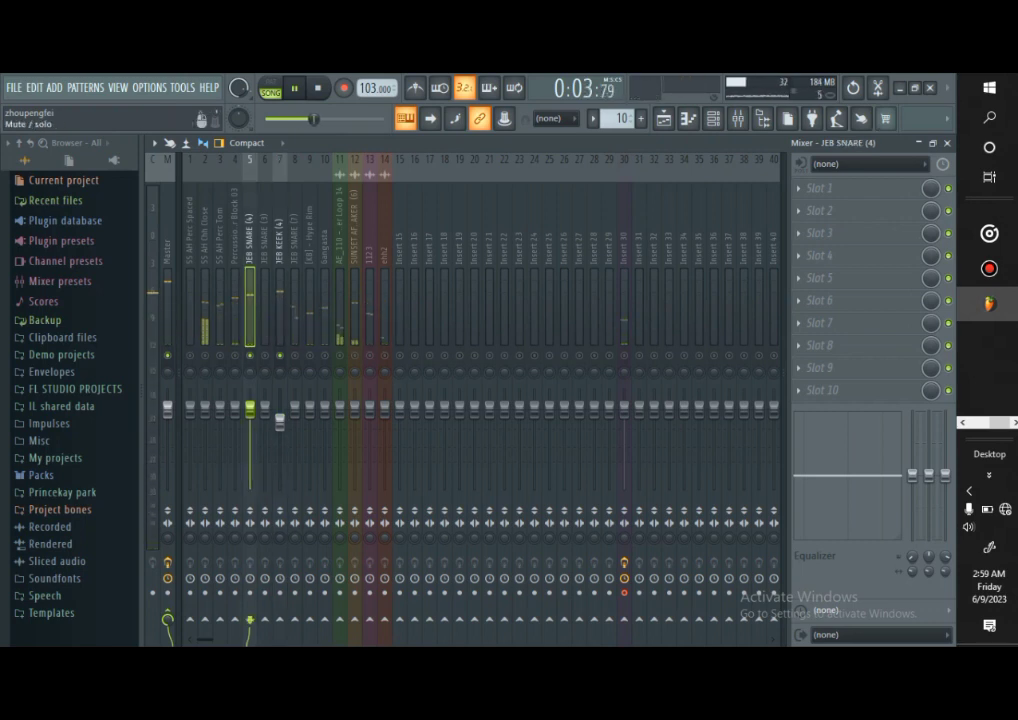
pyautogui.moveTo(250, 409); pyautogui.dragTo(250, 414)
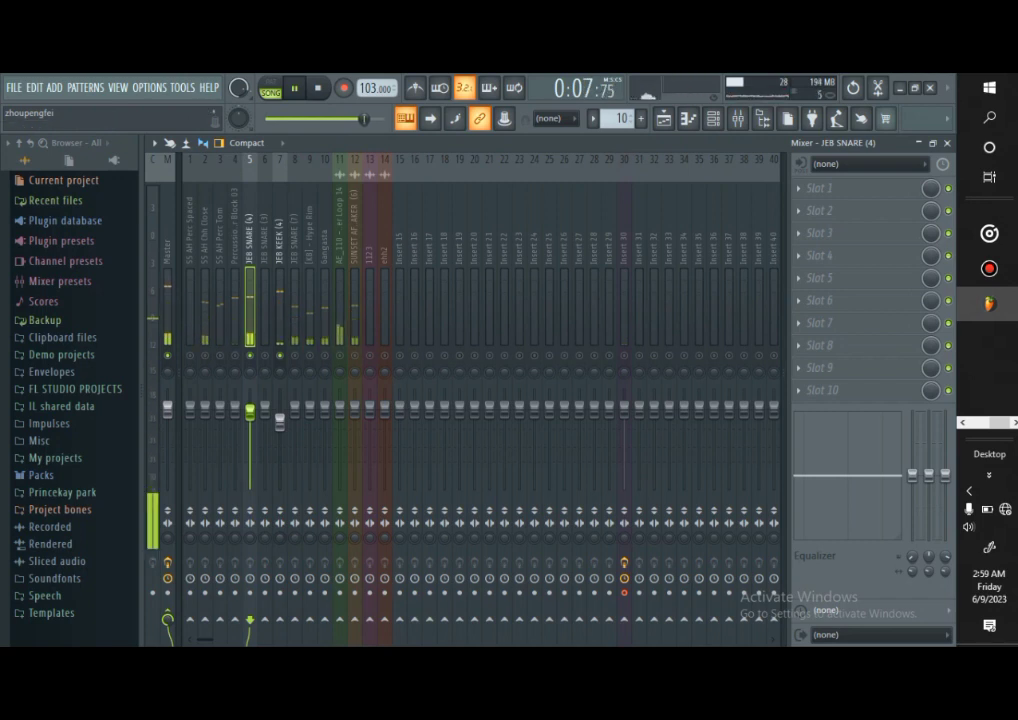
pyautogui.click(295, 356)
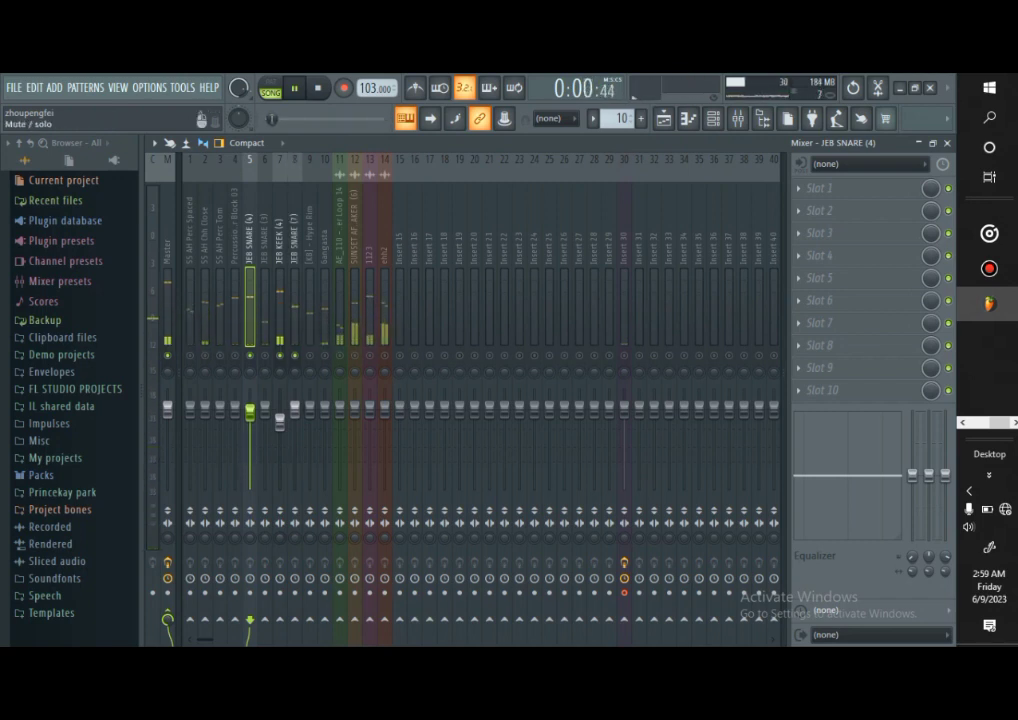
pyautogui.click(295, 409)
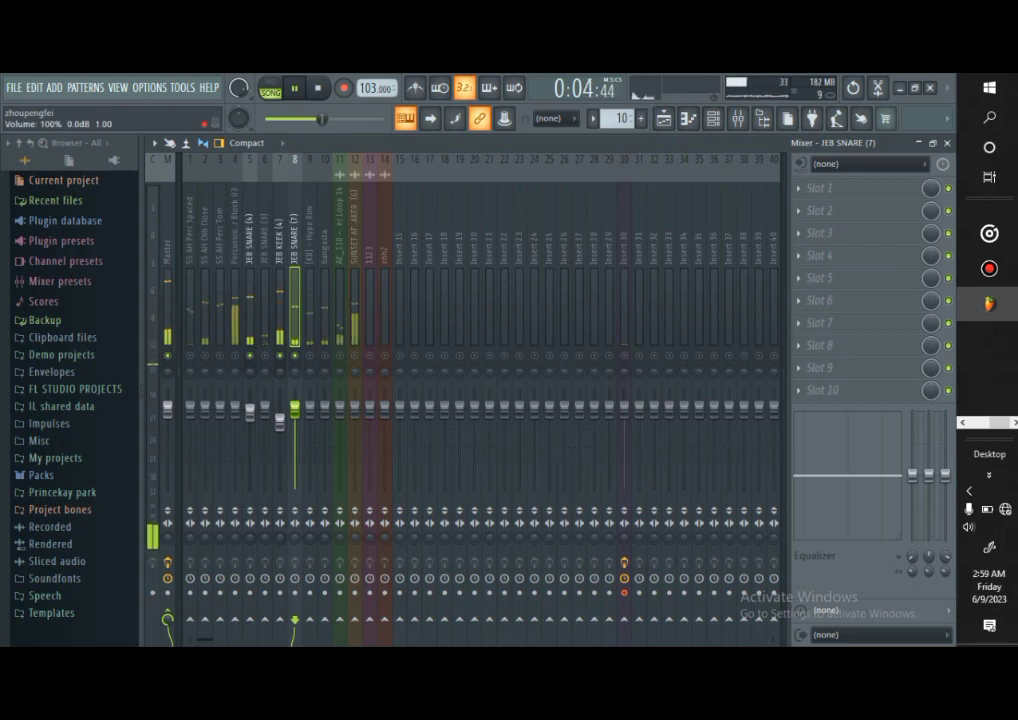
pyautogui.moveTo(295, 409); pyautogui.dragTo(295, 411)
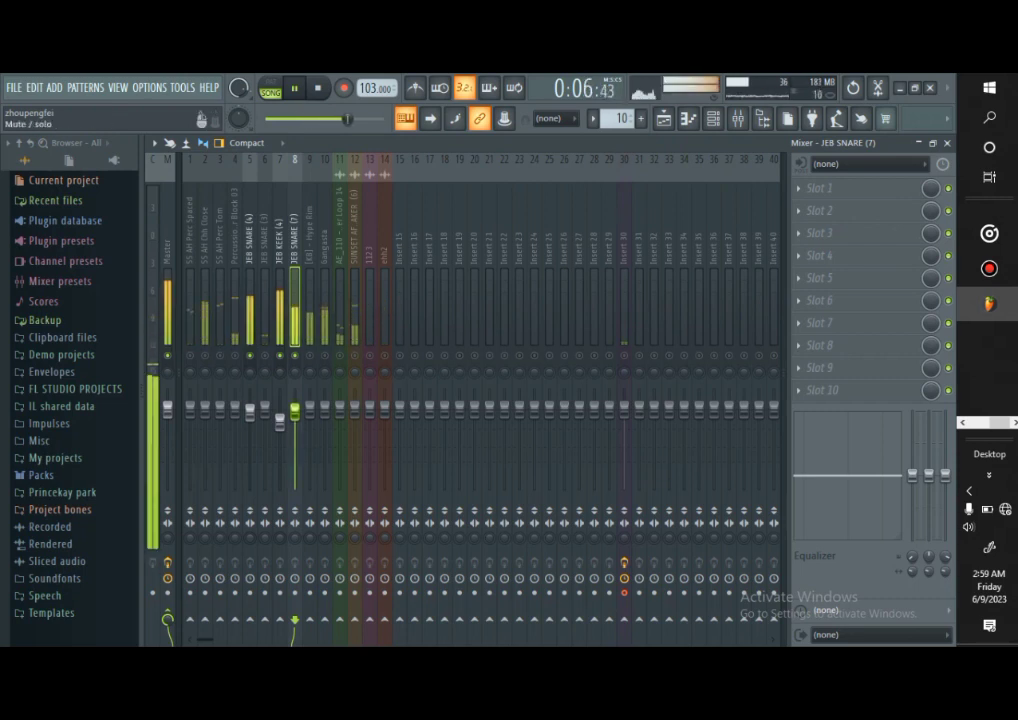
# Unmute the other drum tracks, lowering SS AH Perc Spaced, SS AH Chh Close, SS AH Perc Tom and Hype Rim and raising Gangasta
pyautogui.click(235, 356)
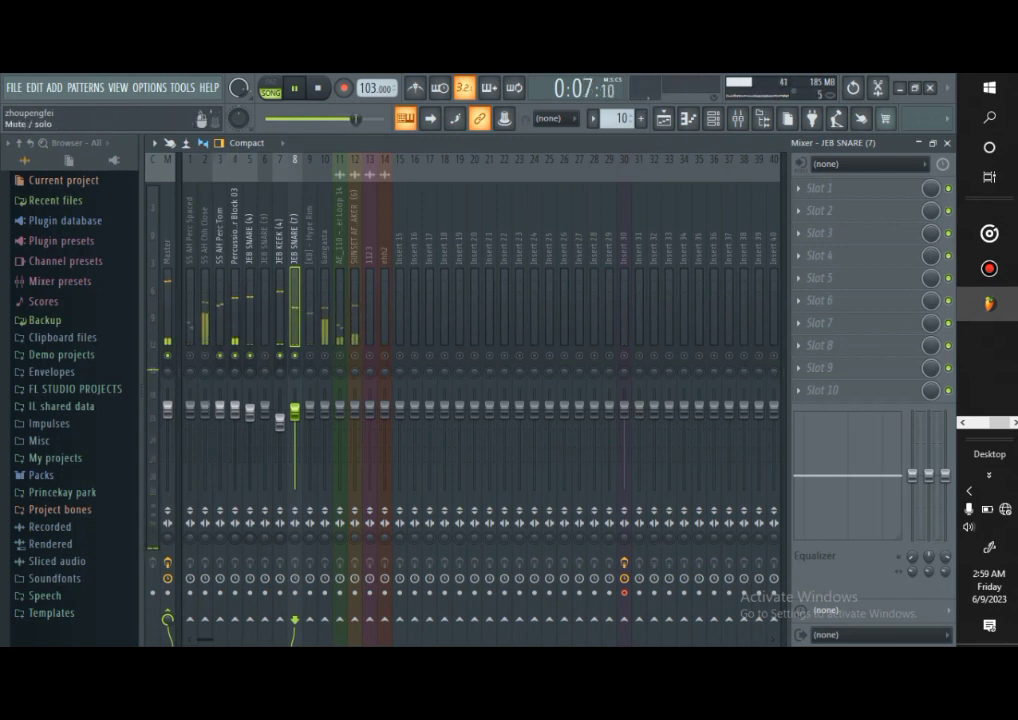
pyautogui.moveTo(205, 409)
pyautogui.mouseDown()
pyautogui.moveTo(220, 411)
pyautogui.moveTo(190, 411)
pyautogui.mouseUp()
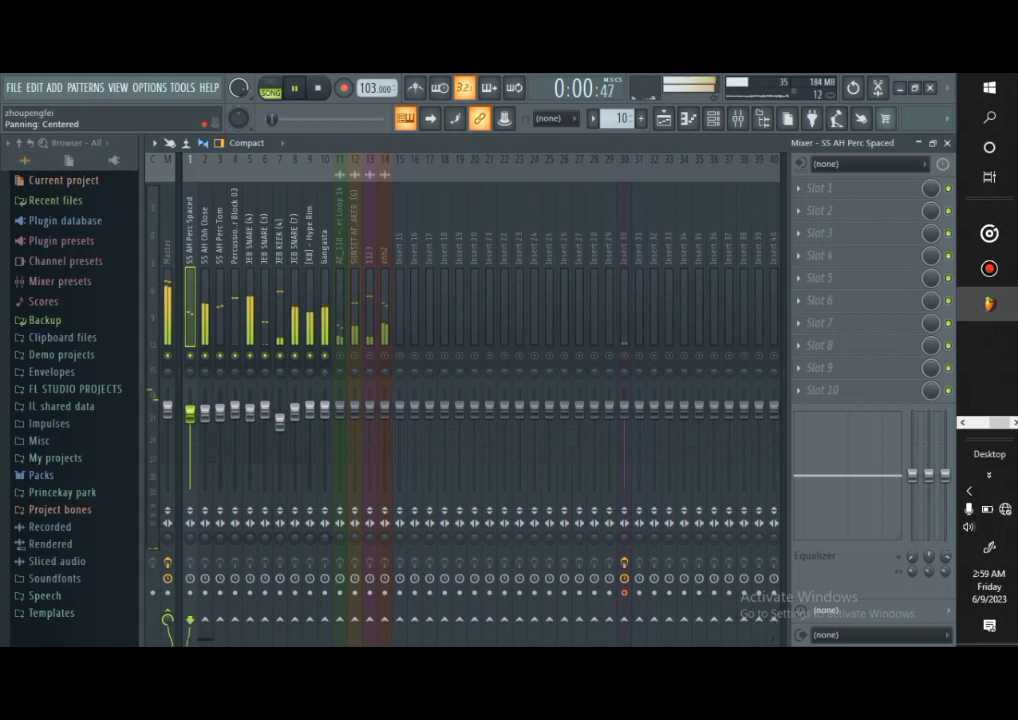
pyautogui.moveTo(310, 409)
pyautogui.mouseDown()
pyautogui.moveTo(325, 409)
pyautogui.moveTo(325, 389)
pyautogui.moveTo(325, 403)
pyautogui.mouseUp()
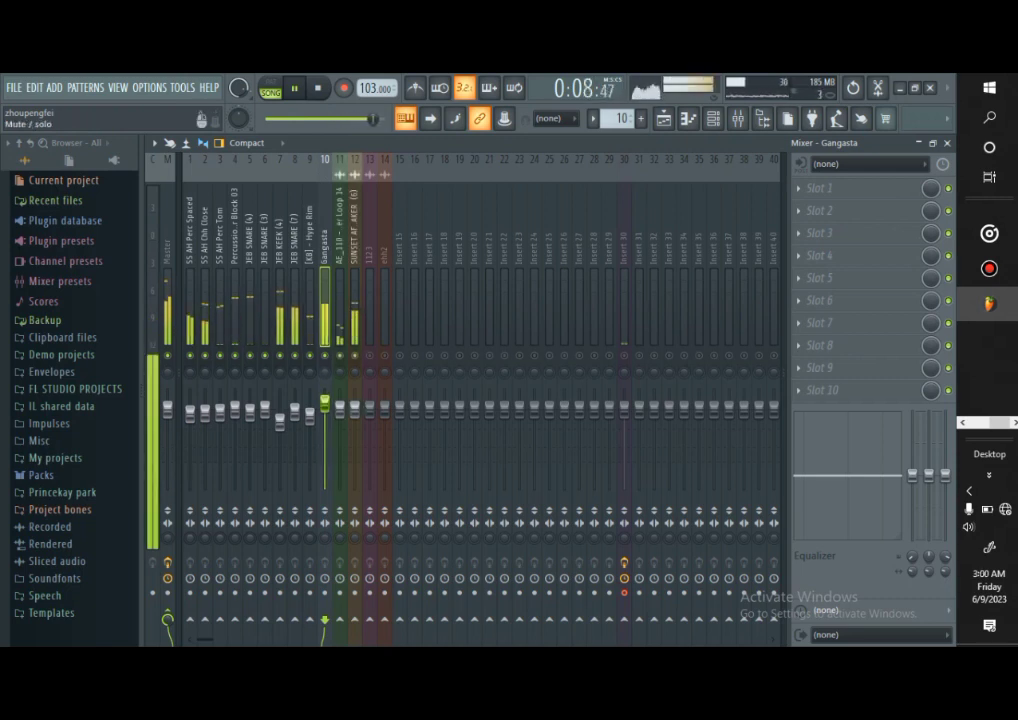
# Unmute mixer tracks 11 to 14, lower their volumes against the drums, and stop playback
pyautogui.moveTo(354, 409)
pyautogui.mouseDown()
pyautogui.moveTo(354, 421)
pyautogui.moveTo(340, 412)
pyautogui.moveTo(369, 408)
pyautogui.moveTo(324, 402)
pyautogui.moveTo(354, 423)
pyautogui.moveTo(339, 414)
pyautogui.moveTo(384, 418)
pyautogui.moveTo(369, 416)
pyautogui.mouseUp()
pyautogui.click(384, 409)
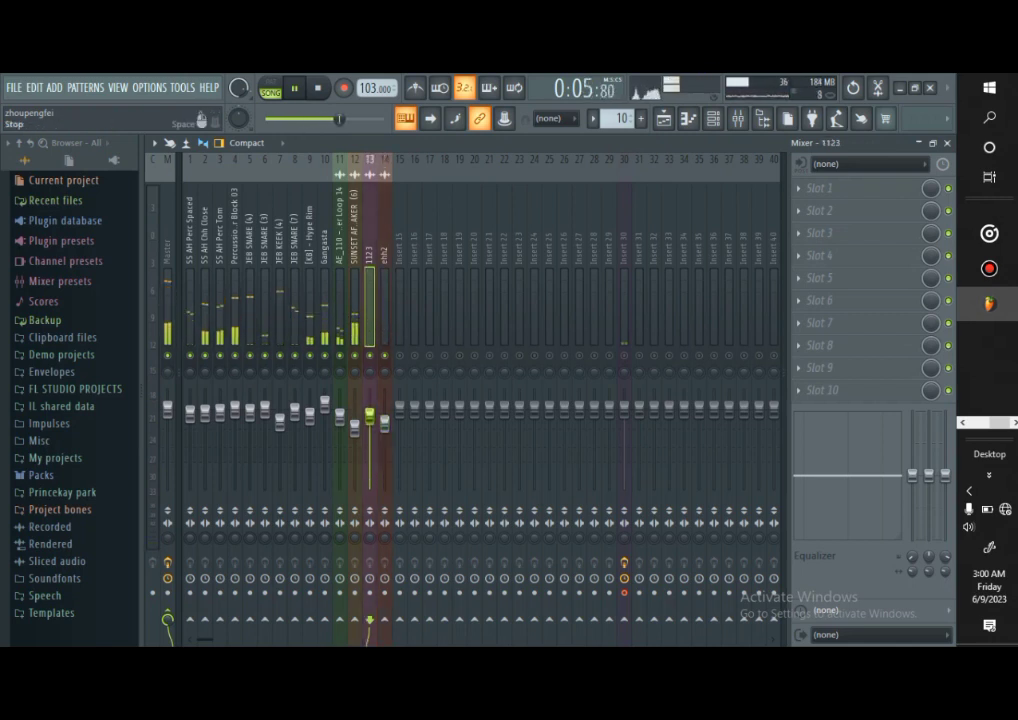
pyautogui.click(318, 88)
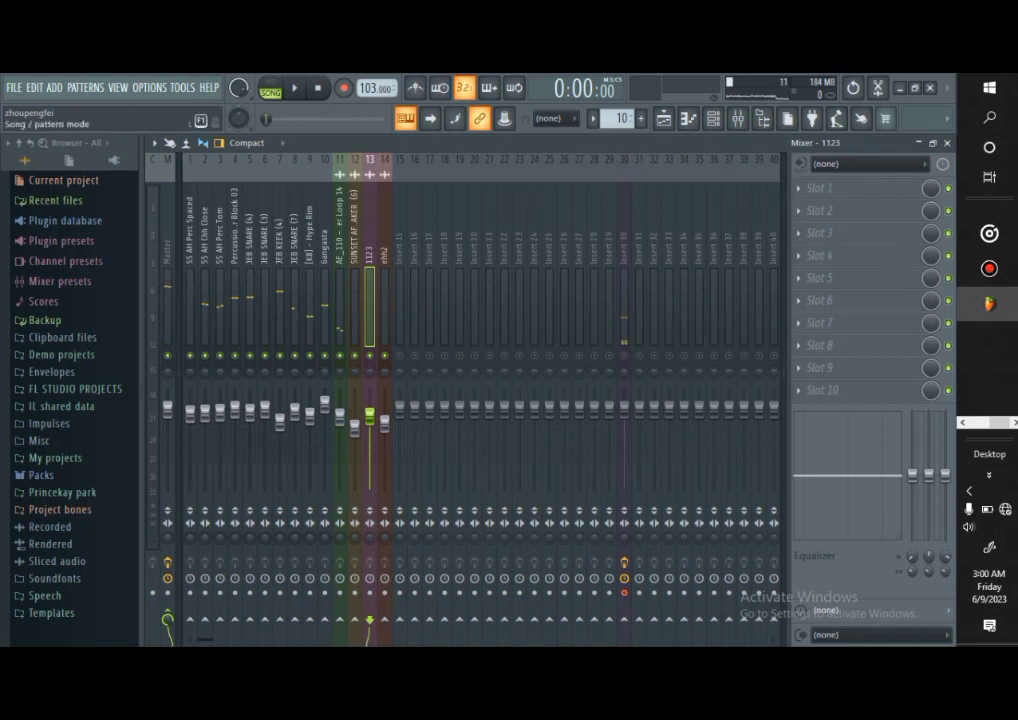
# Unmute Insert 30 and, during playback, cut SS AH Perc Spaced's equalizer by 18 dB at 5.3 kHz (high shelf) and 48 Hz (low shelf)
pyautogui.click(624, 356)
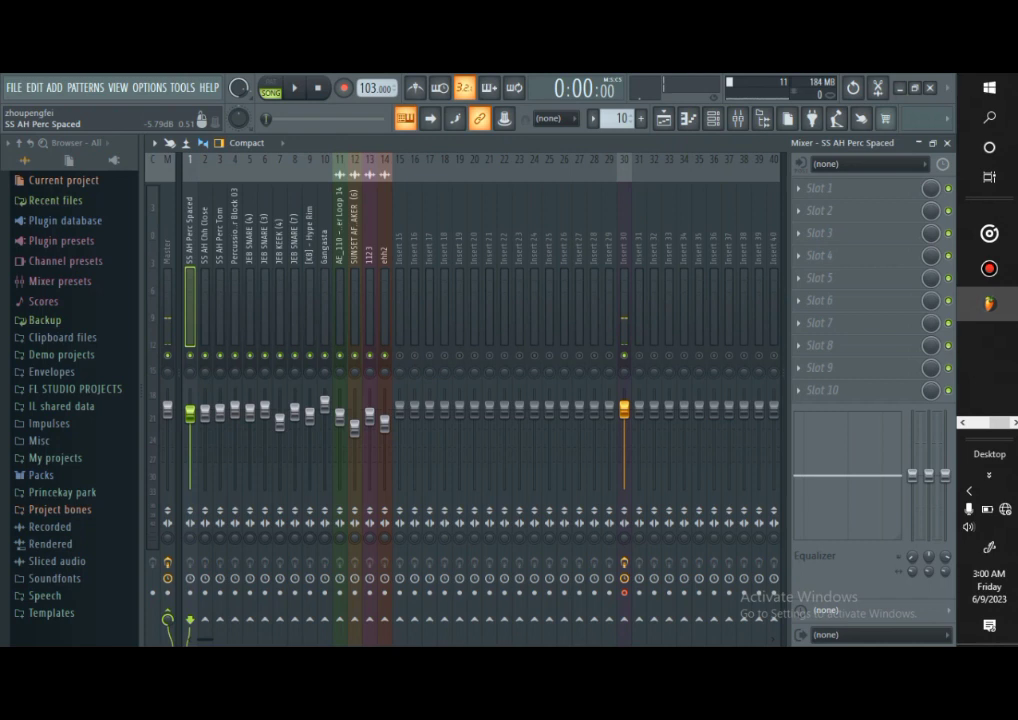
pyautogui.click(294, 88)
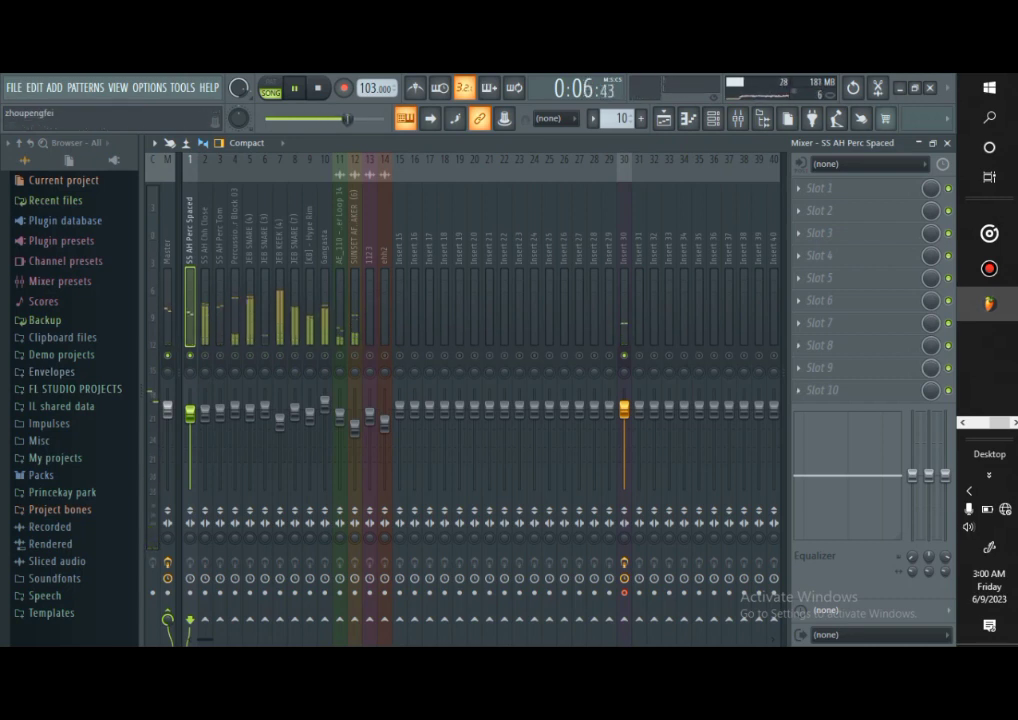
pyautogui.moveTo(945, 475); pyautogui.dragTo(945, 540)
pyautogui.moveTo(889, 522); pyautogui.dragTo(881, 527)
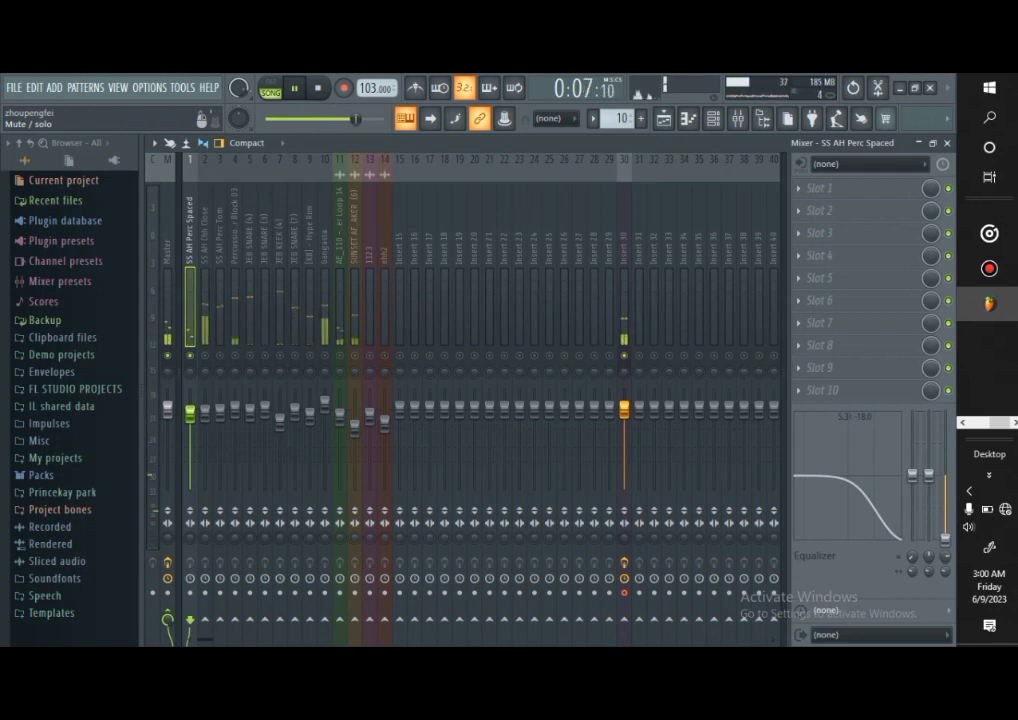
pyautogui.moveTo(820, 476); pyautogui.dragTo(806, 535)
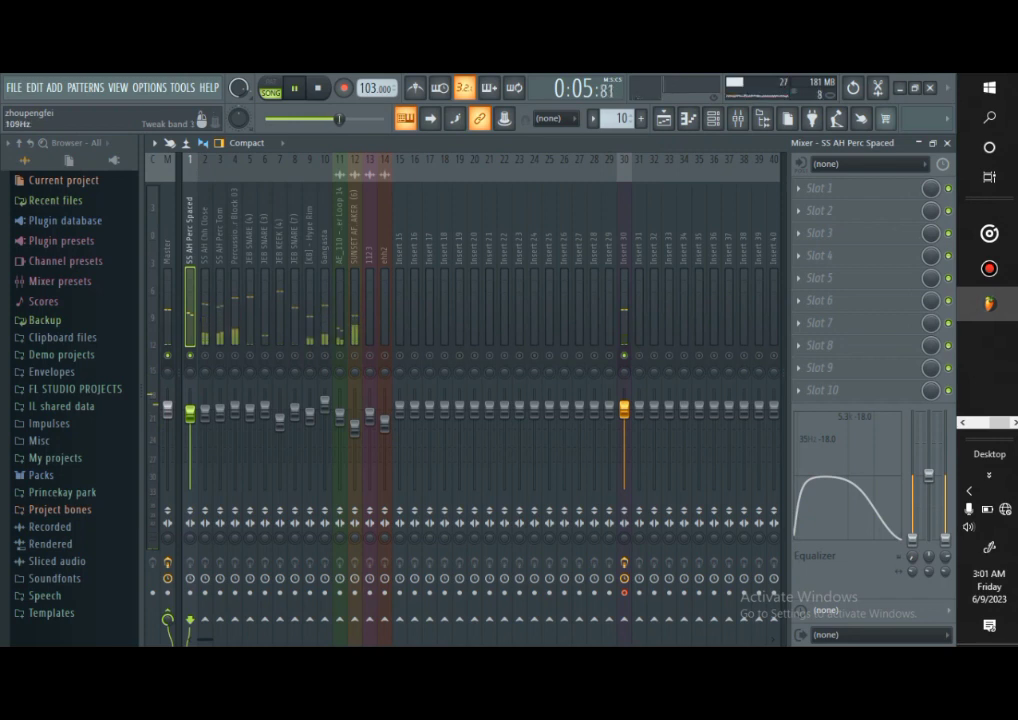
pyautogui.moveTo(803, 530); pyautogui.dragTo(806, 530)
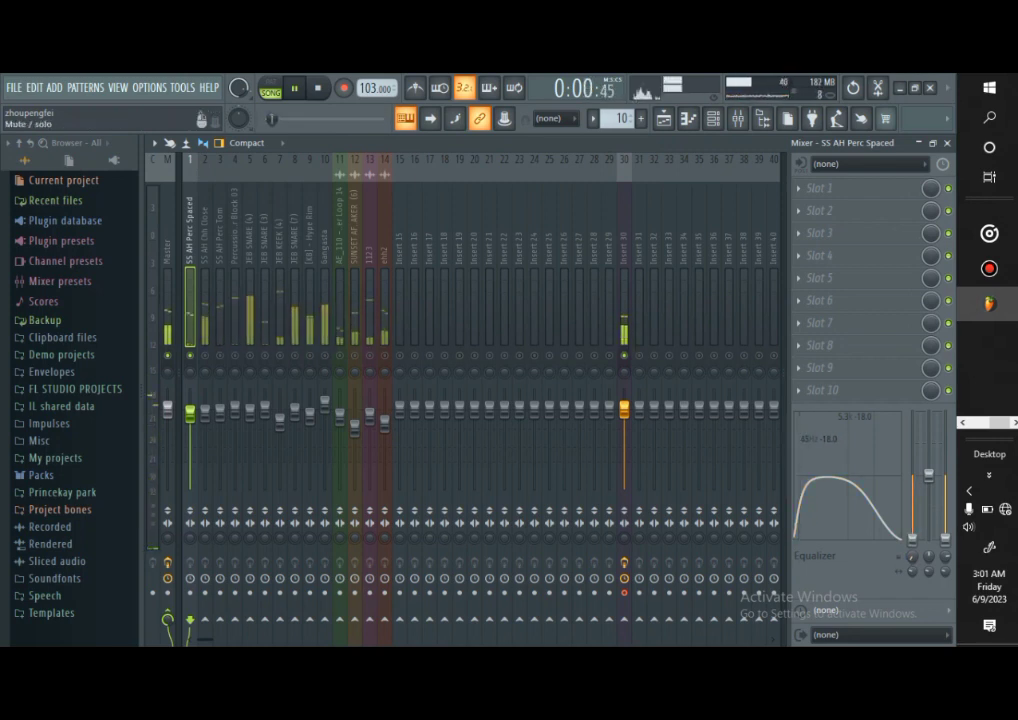
# Cut 18 dB with SS AH Chh Close's low shelf at 1.4 kHz and SS AH Perc Tom's shelves at 90 Hz and 5.7 kHz
pyautogui.click(205, 250)
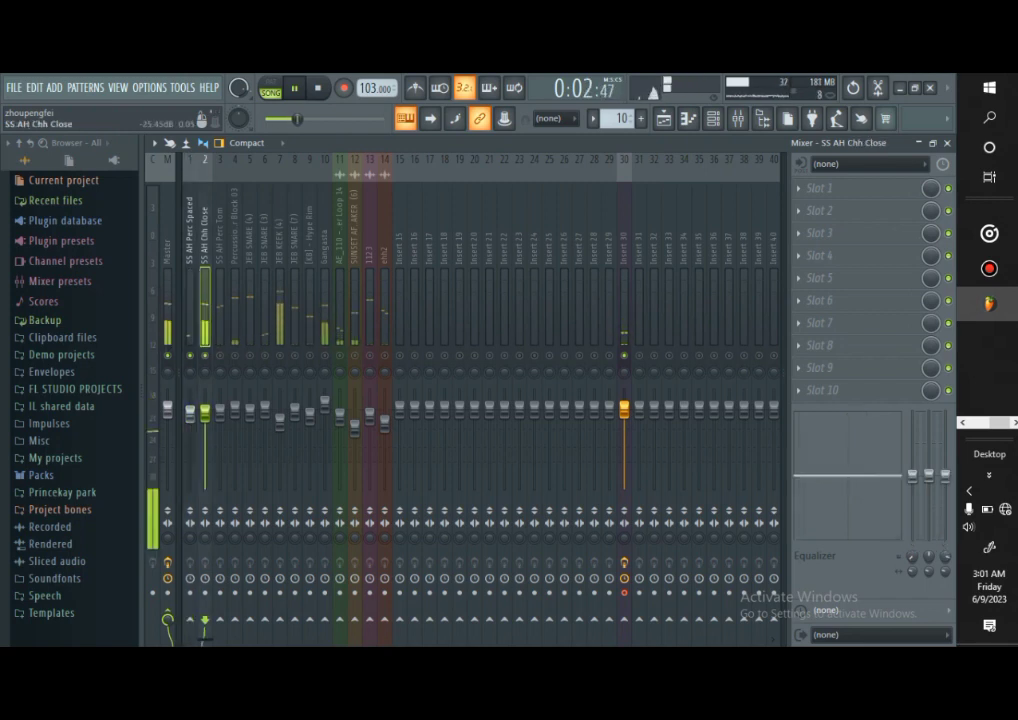
pyautogui.moveTo(806, 475); pyautogui.dragTo(848, 540)
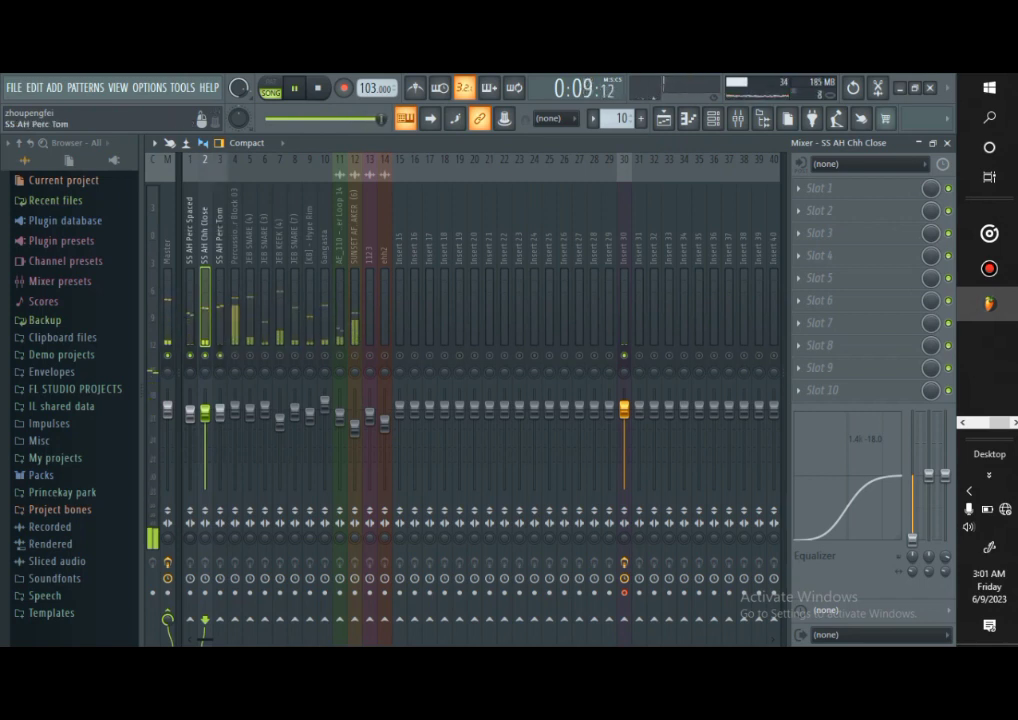
pyautogui.click(220, 300)
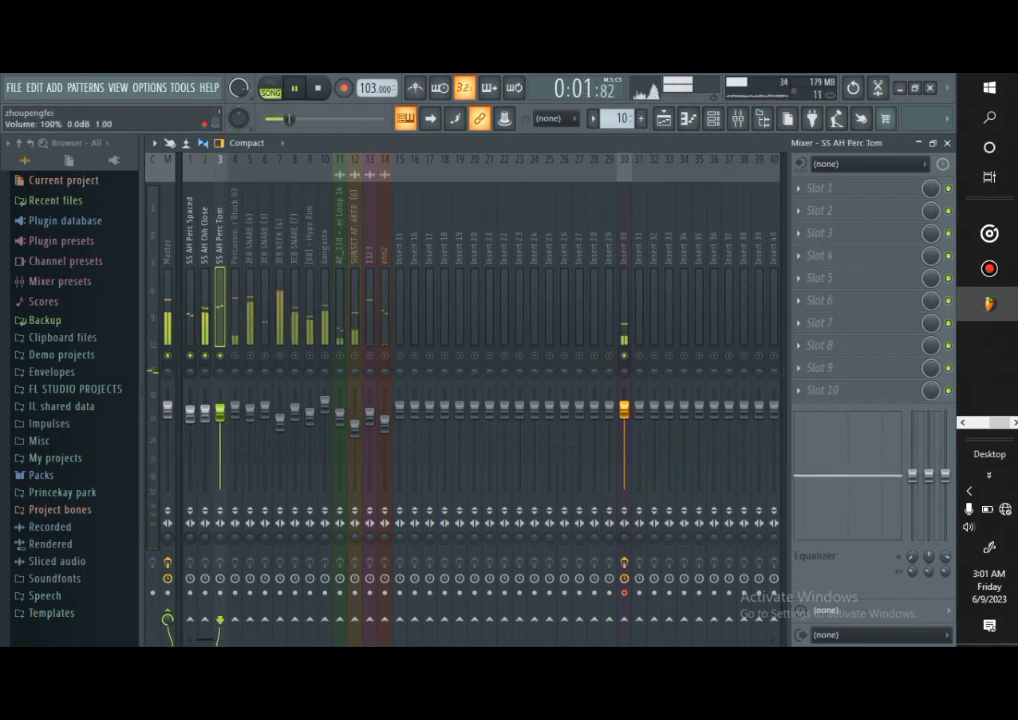
pyautogui.moveTo(912, 474); pyautogui.dragTo(912, 540)
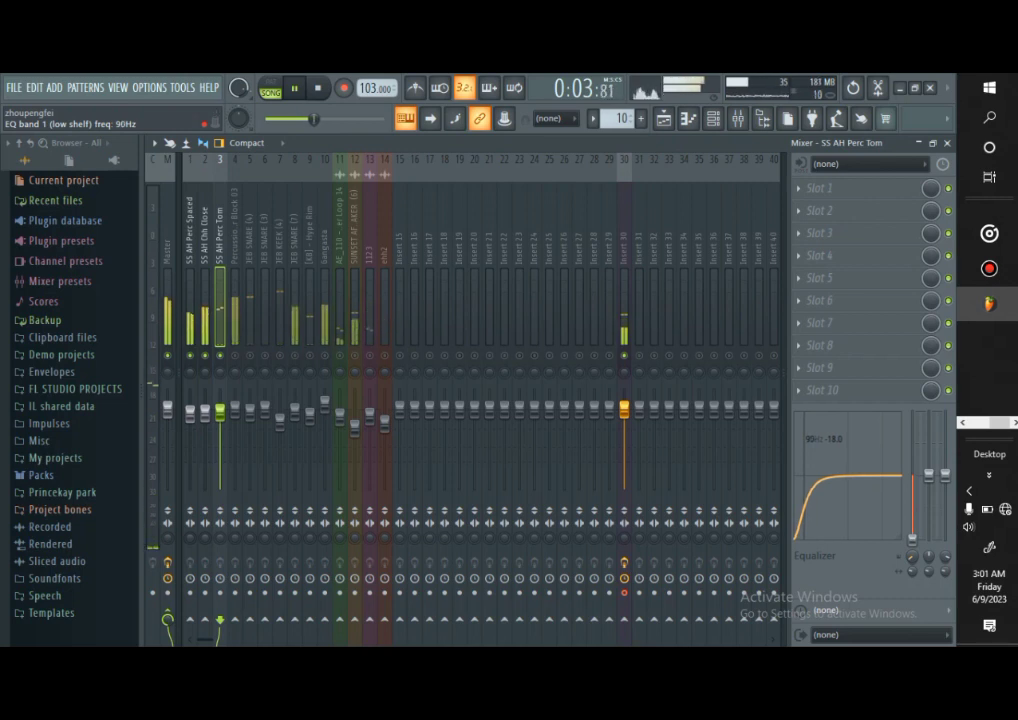
pyautogui.moveTo(898, 476); pyautogui.dragTo(889, 541)
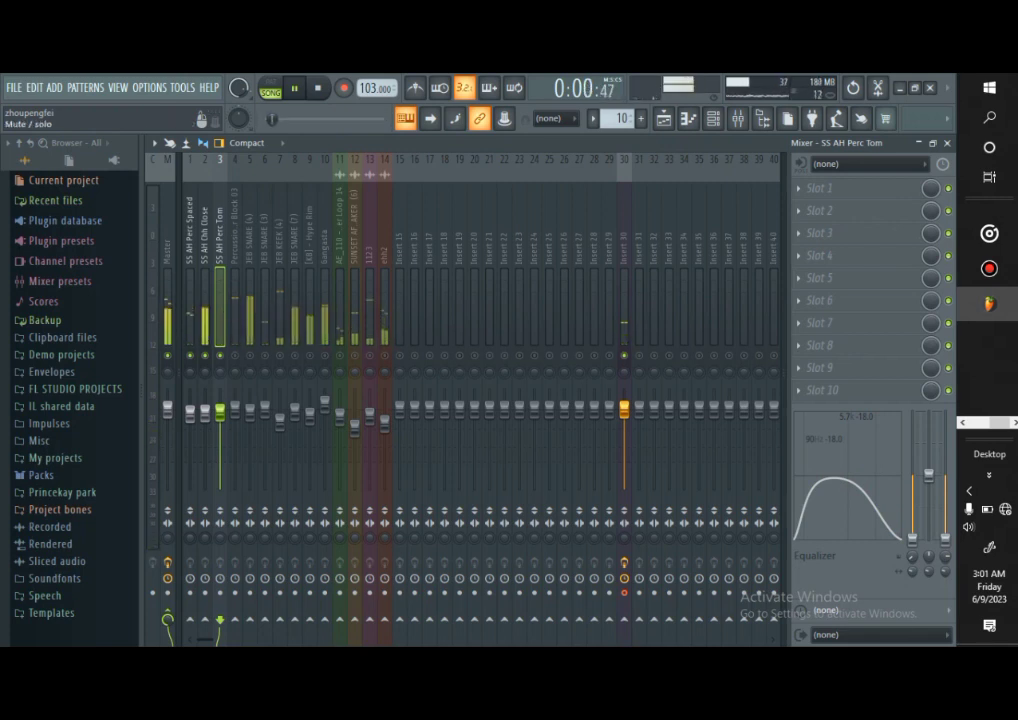
# Unmute Percussion Other Block 03 and cut its equalizer's low shelf by 18 dB at 757 Hz
pyautogui.click(235, 356)
pyautogui.click(235, 310)
pyautogui.moveTo(820, 475); pyautogui.dragTo(857, 539)
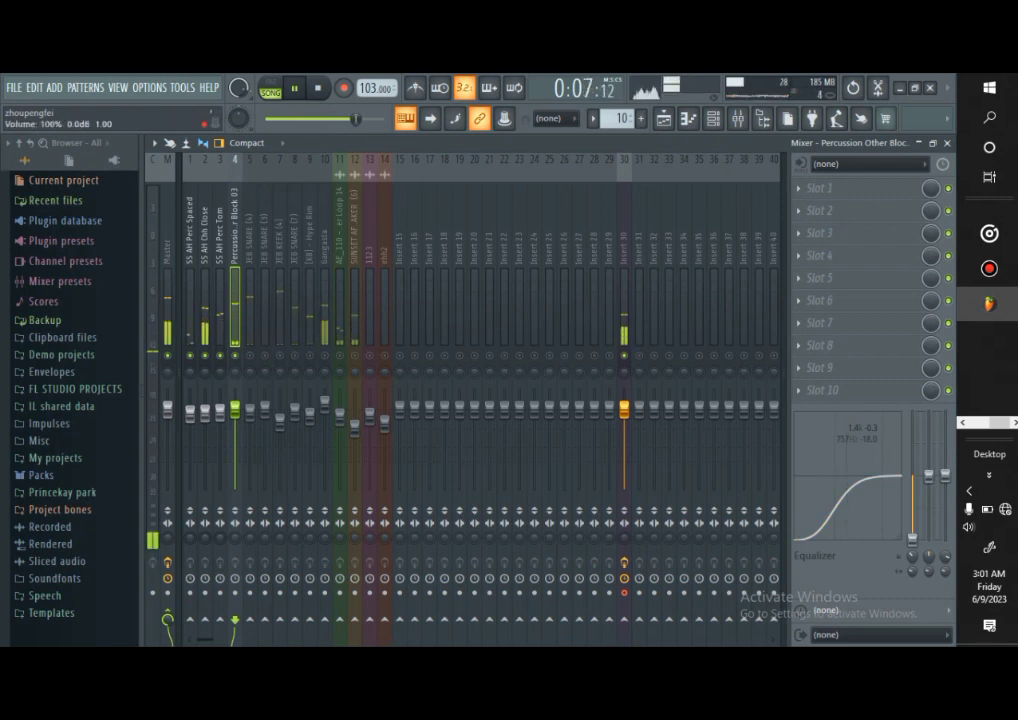
# Unmute JEB SNARE (4), cut its low shelf by 18 dB at 126 Hz and boost its high shelf by 2 dB at 4.4 kHz
pyautogui.click(250, 355)
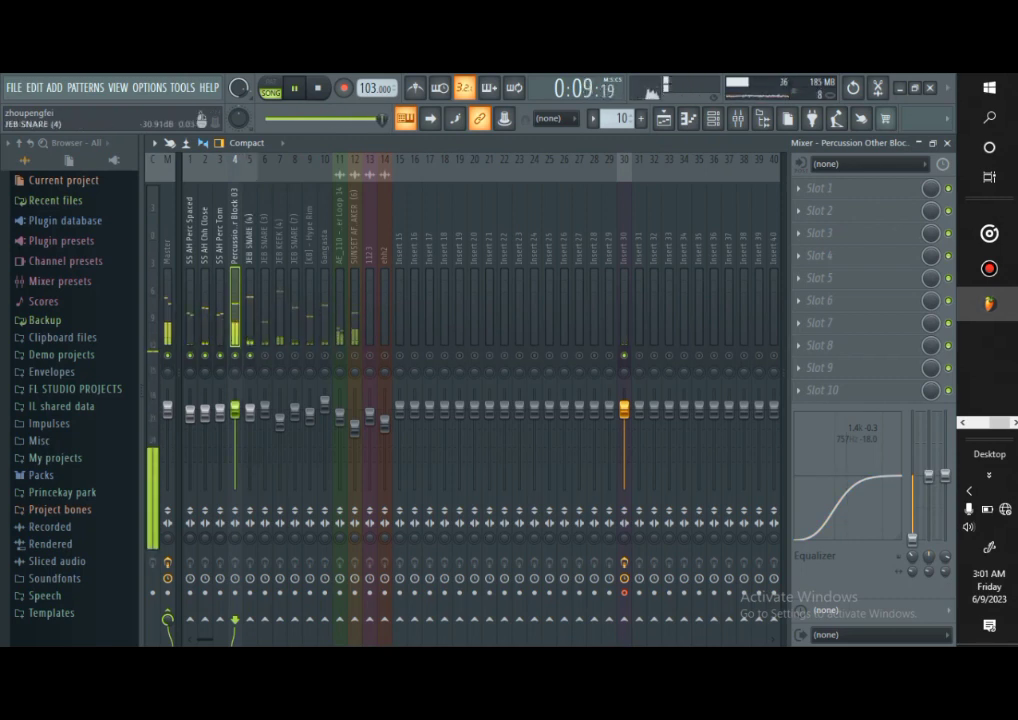
pyautogui.click(250, 308)
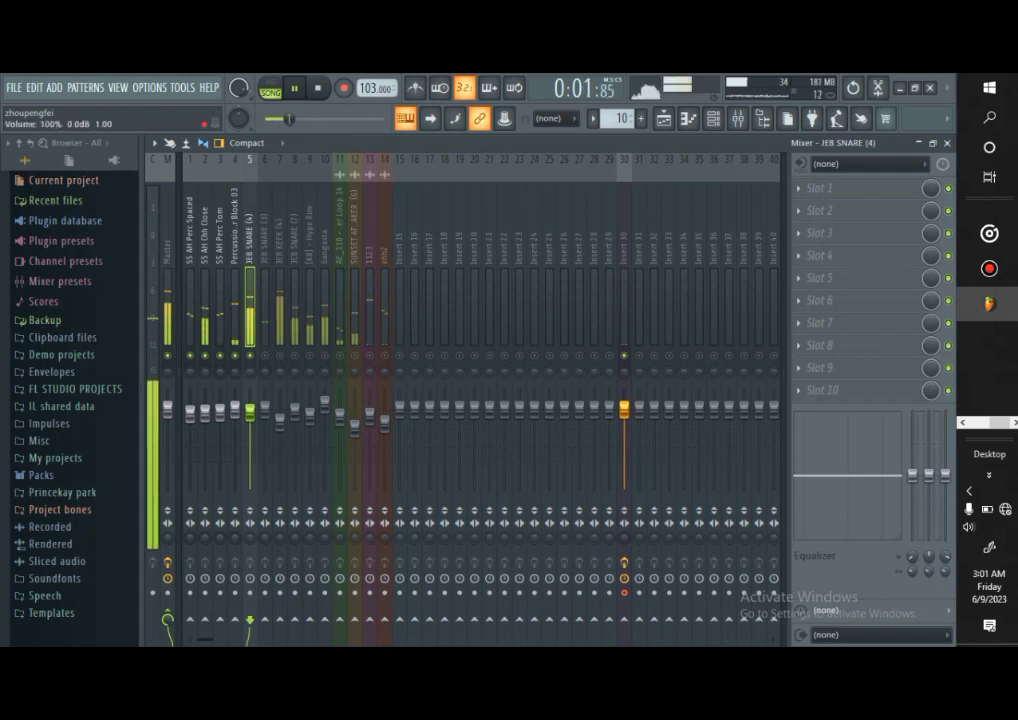
pyautogui.moveTo(815, 475); pyautogui.dragTo(822, 540)
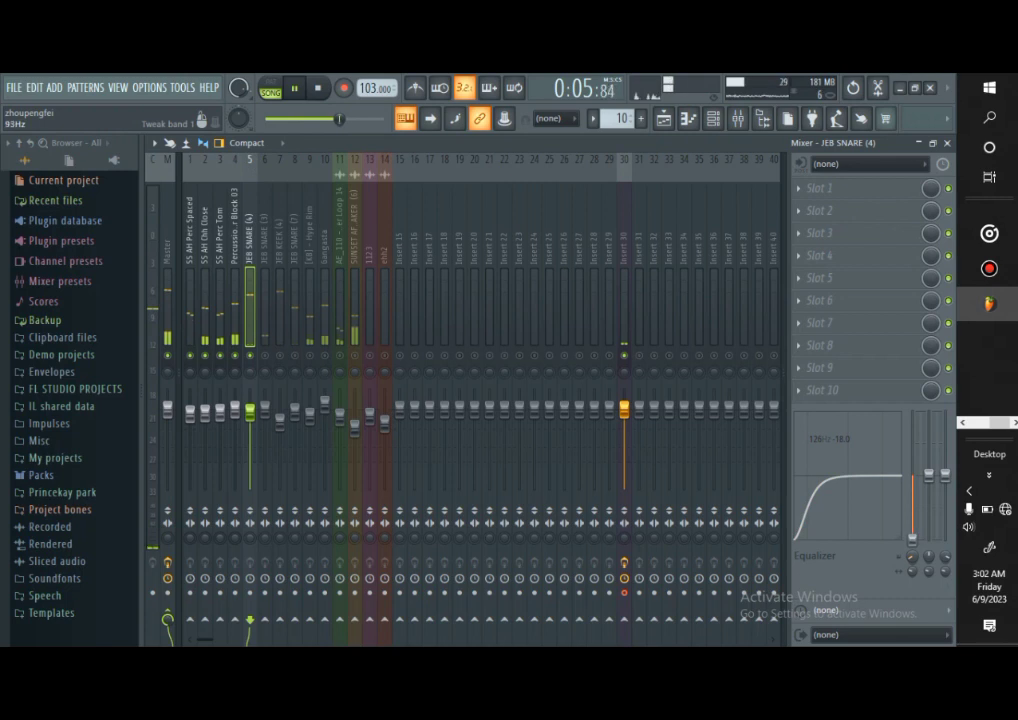
pyautogui.moveTo(889, 475); pyautogui.dragTo(870, 469)
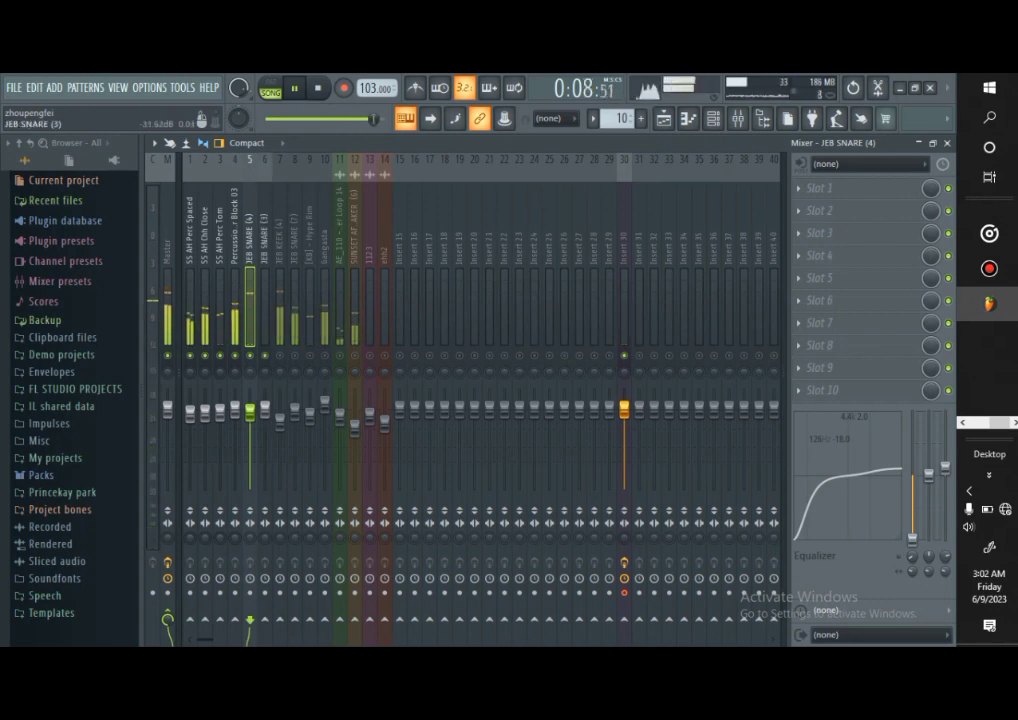
# Cut the low shelves of JEB SNARE (3) by 16.3 dB at 38 Hz and JEB KEEK (4) by 17.8 dB at 16 Hz
pyautogui.click(265, 307)
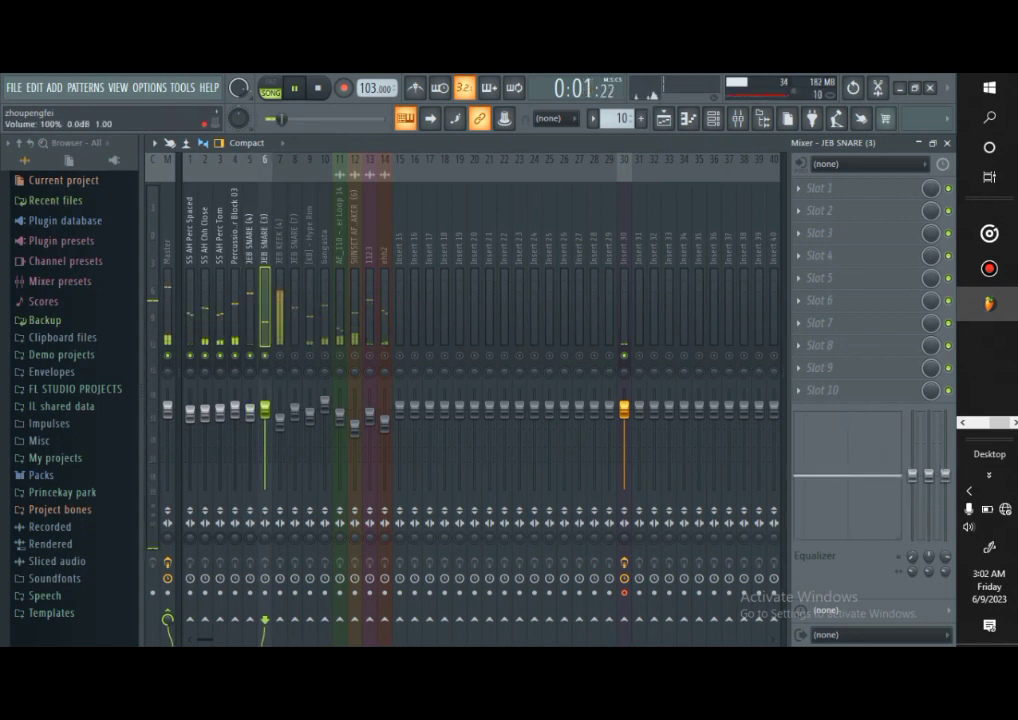
pyautogui.moveTo(814, 476); pyautogui.dragTo(797, 533)
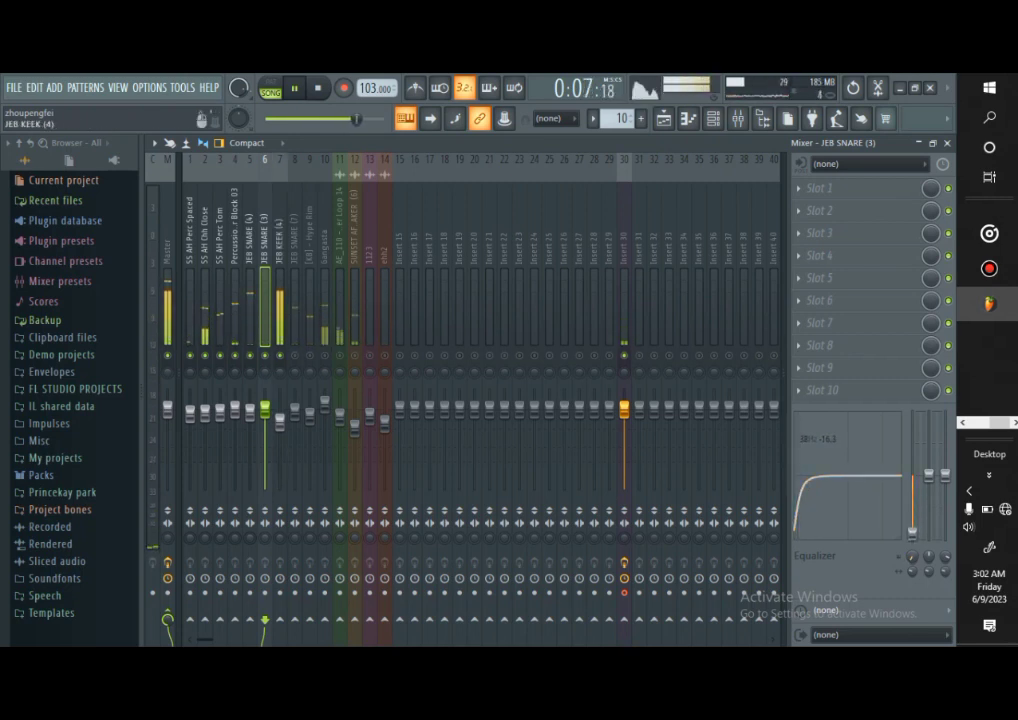
pyautogui.click(280, 240)
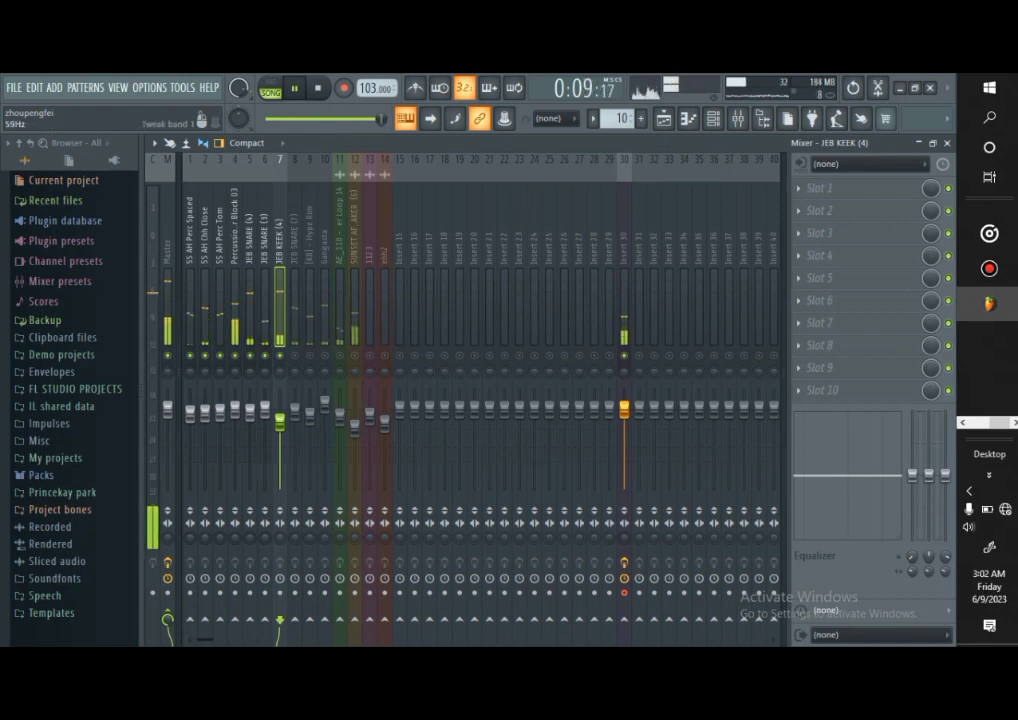
pyautogui.moveTo(817, 477); pyautogui.dragTo(800, 538)
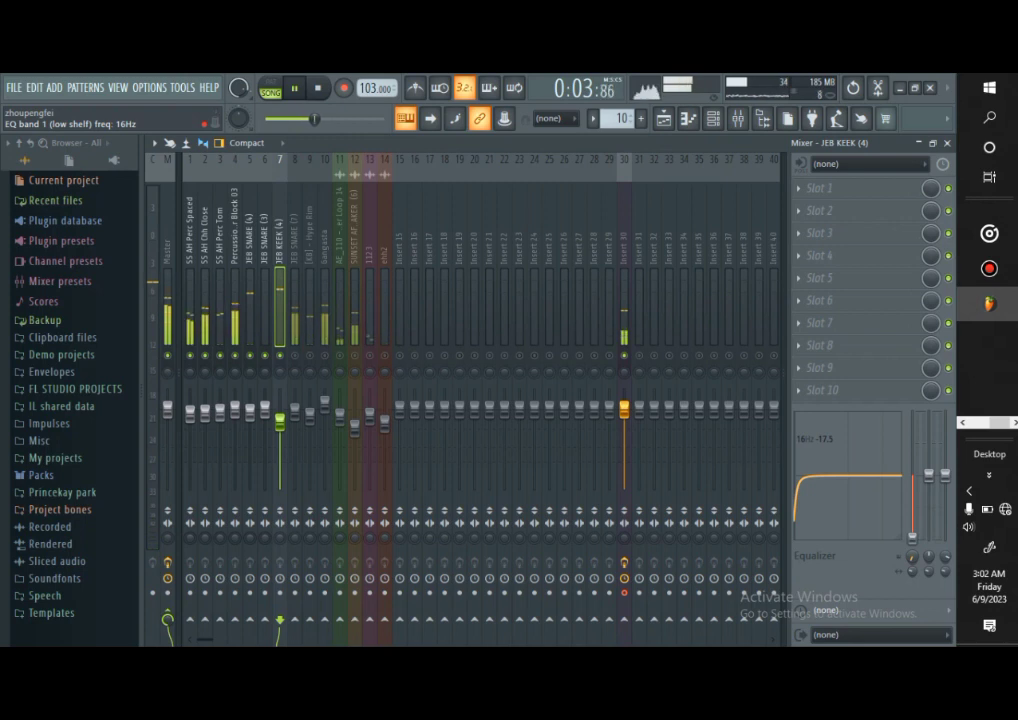
pyautogui.moveTo(800, 538); pyautogui.dragTo(800, 539)
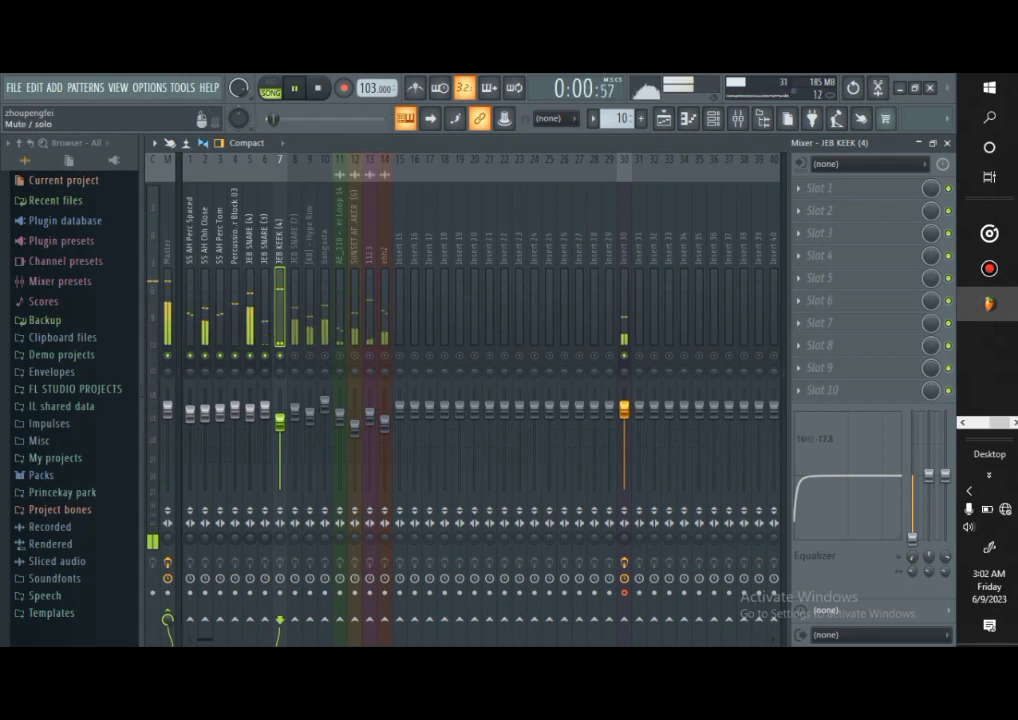
# Cut the low shelves of JEB SNARE (7) and Hype Rim by 18 dB, setting Hype Rim's frequency to 112 Hz
pyautogui.click(295, 355)
pyautogui.click(295, 310)
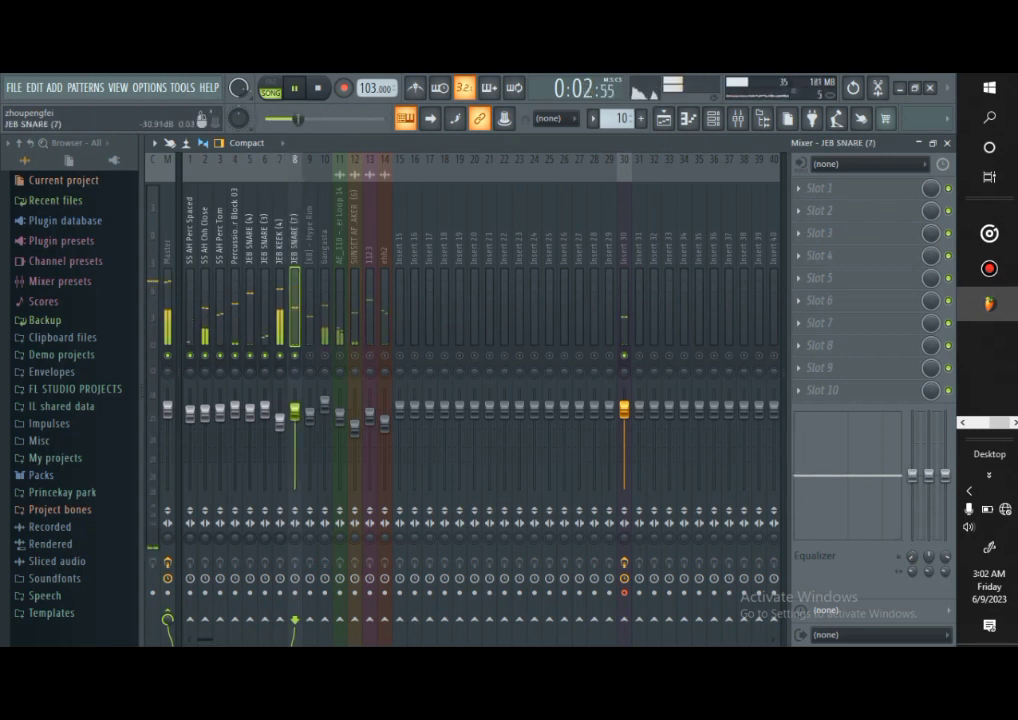
pyautogui.moveTo(820, 477); pyautogui.dragTo(814, 540)
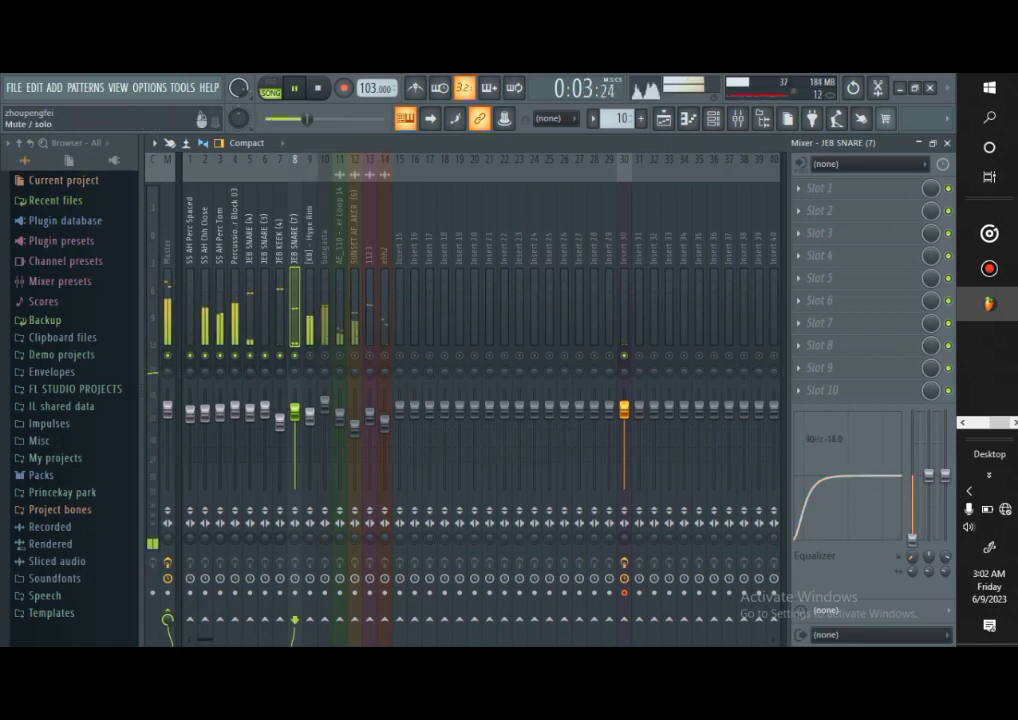
pyautogui.click(310, 304)
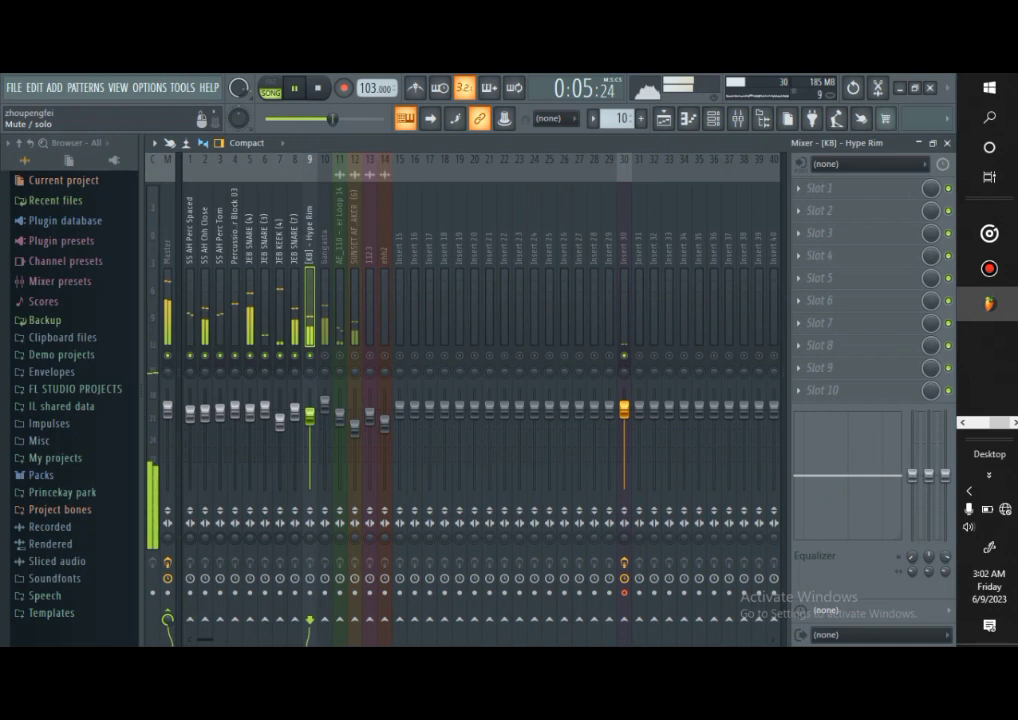
pyautogui.moveTo(812, 476); pyautogui.dragTo(816, 540)
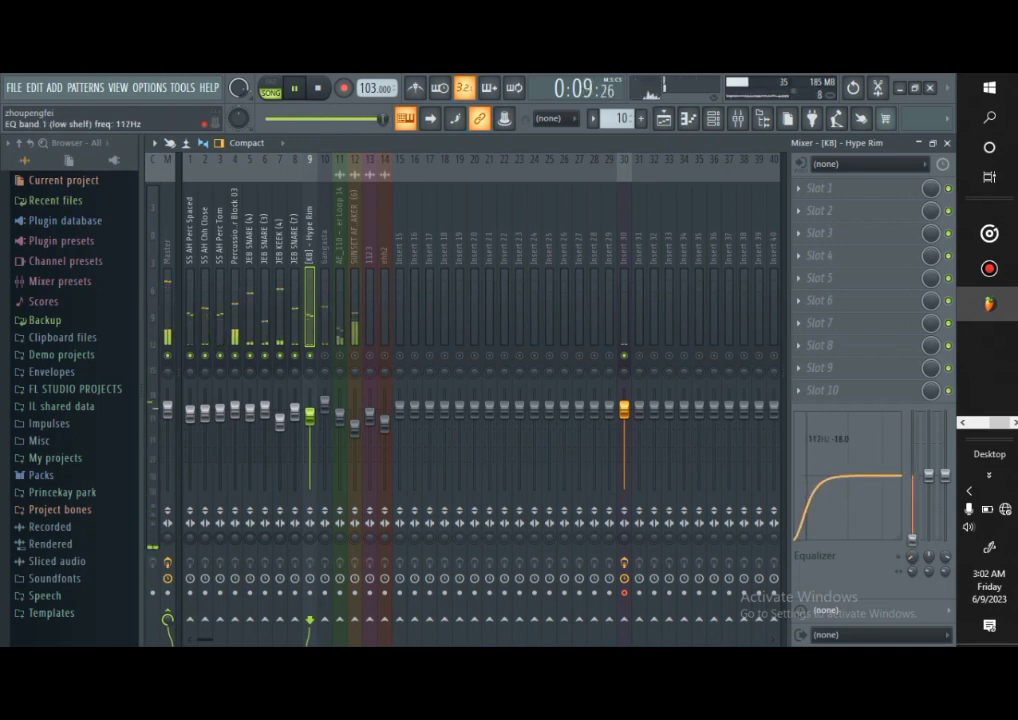
# Unmute Gangasta and cut its equalizer's low shelf by 18 dB at 117 Hz
pyautogui.click(325, 356)
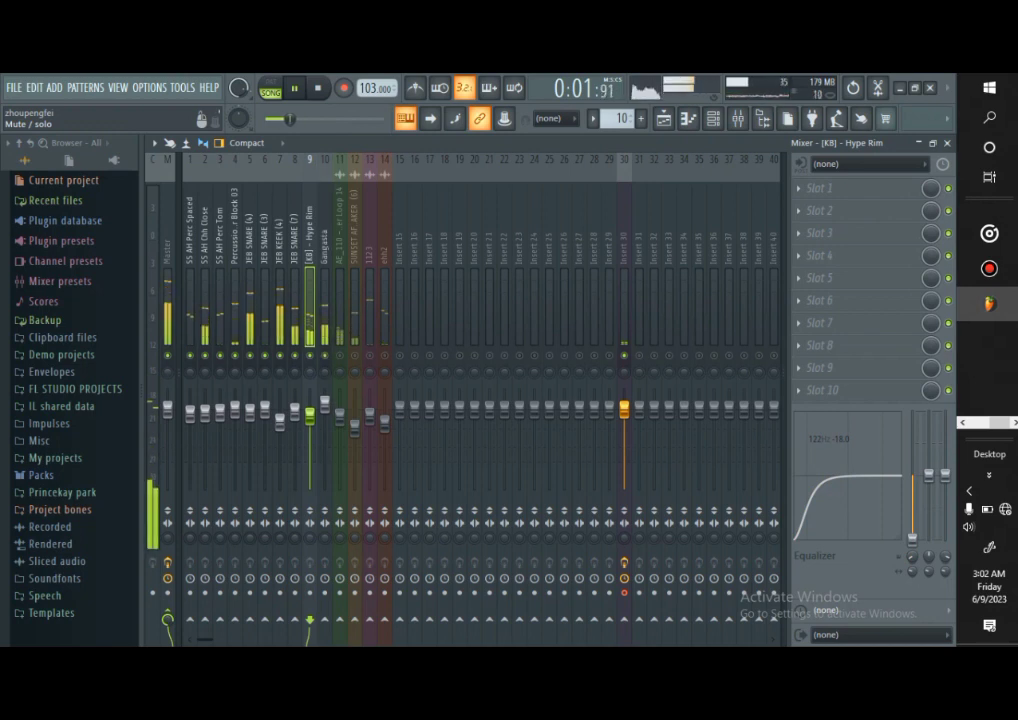
pyautogui.click(325, 305)
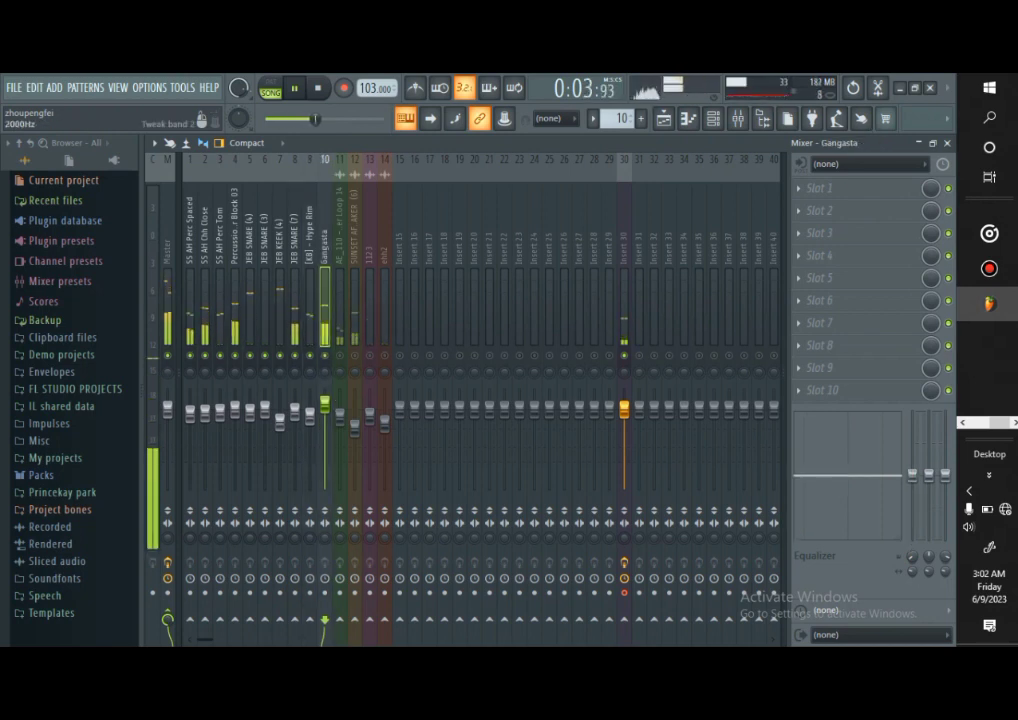
pyautogui.moveTo(814, 477); pyautogui.dragTo(818, 541)
# Unmute AE_110 - Shaker Loop 14 and cut its low shelf by 18 dB at 222 Hz
pyautogui.click(340, 355)
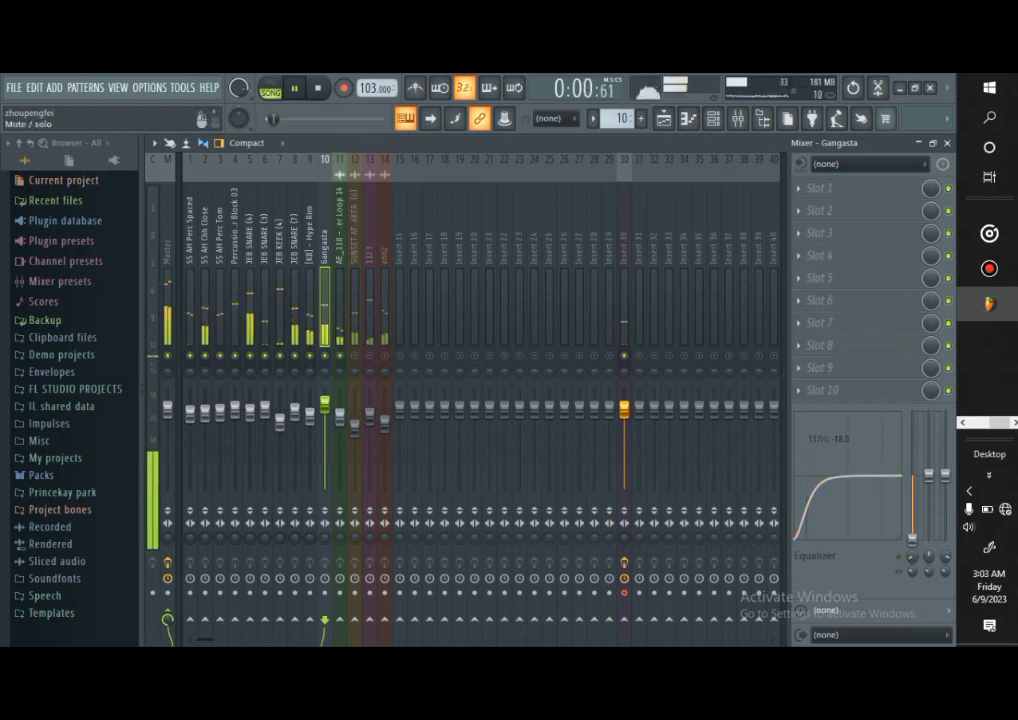
pyautogui.click(340, 305)
pyautogui.moveTo(803, 475); pyautogui.dragTo(818, 535)
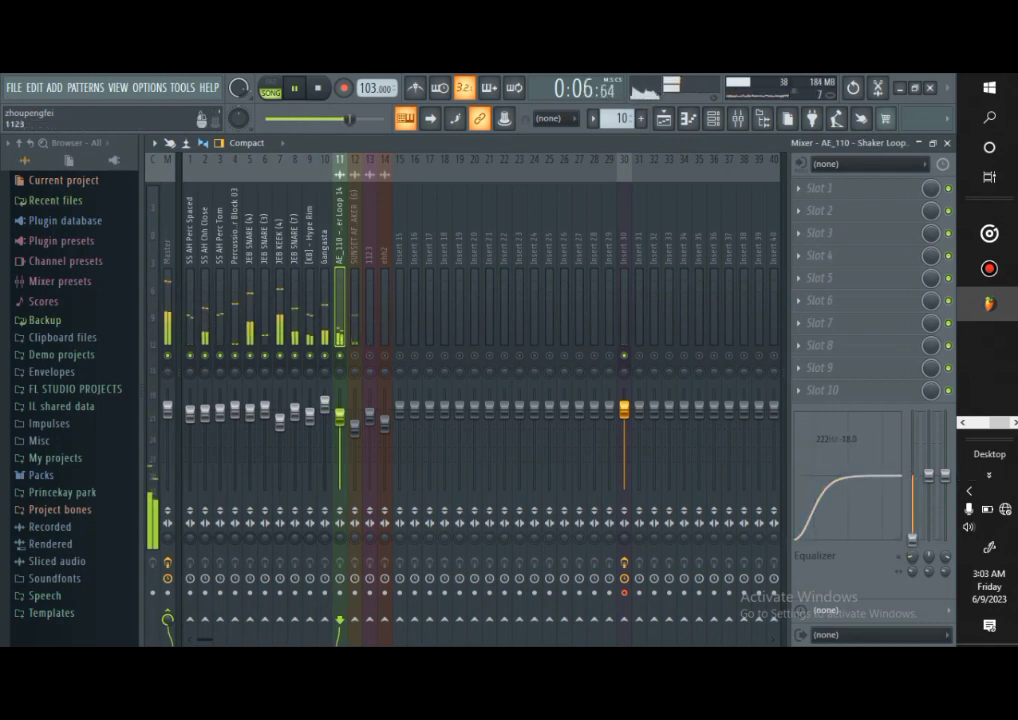
# Unmute SUNSET AFRO SHAKER (6) and cut its low shelf by 18 dB at 136 Hz
pyautogui.click(355, 355)
pyautogui.click(355, 310)
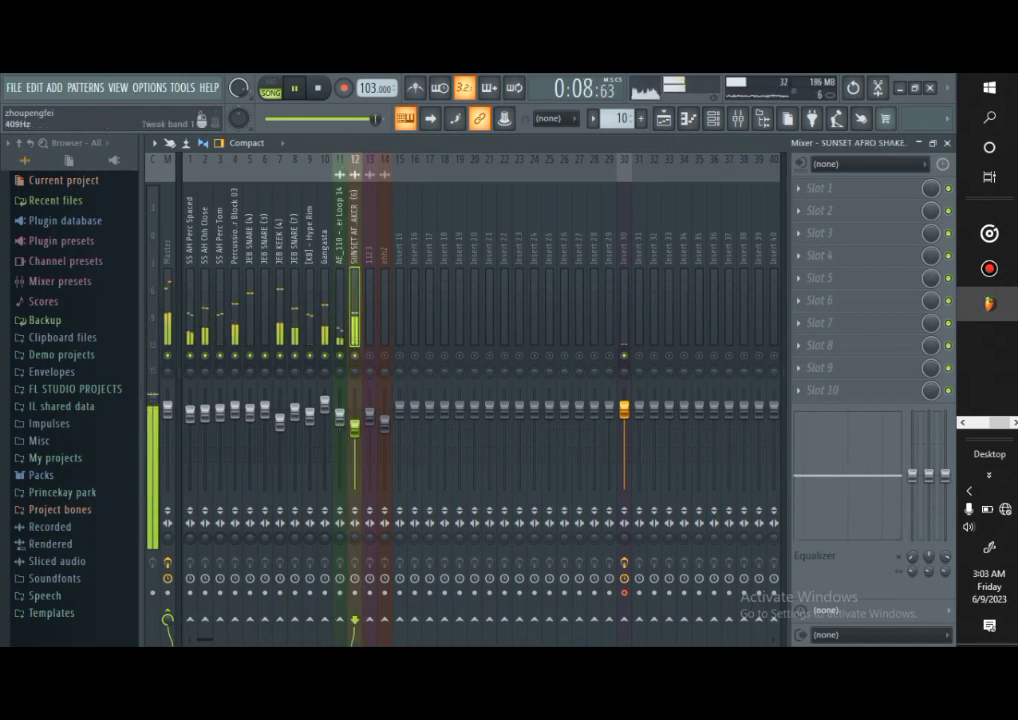
pyautogui.moveTo(800, 480); pyautogui.dragTo(810, 535)
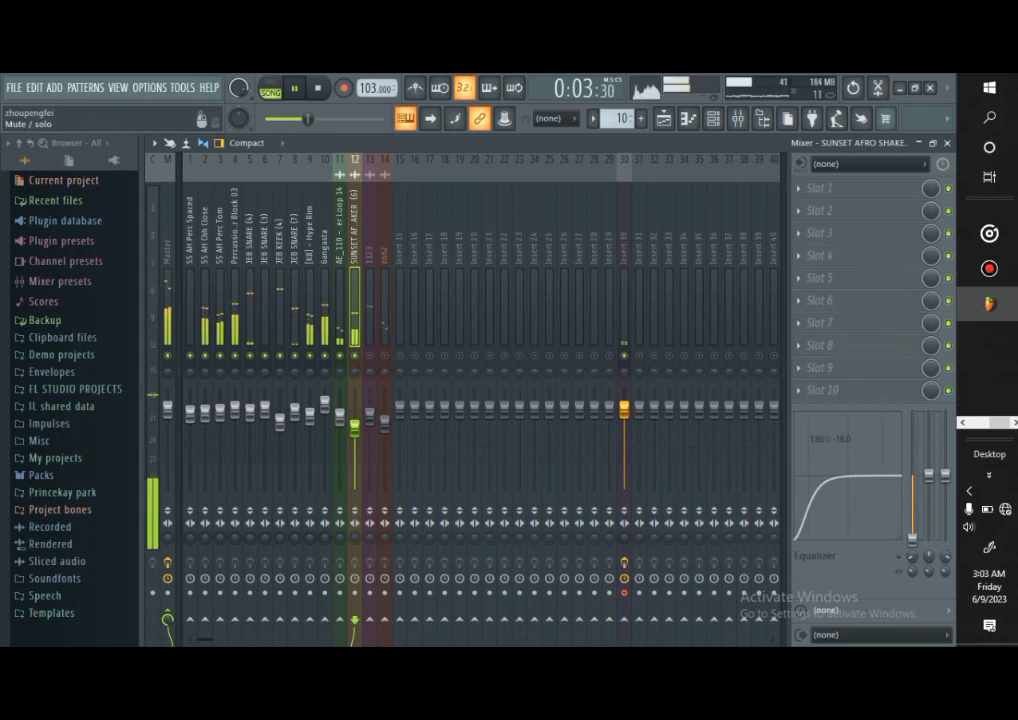
# Unmute 1123 and ehh2 and cut their low shelves by 18 dB, at 108 Hz and 82 Hz respectively
pyautogui.click(385, 355)
pyautogui.click(370, 310)
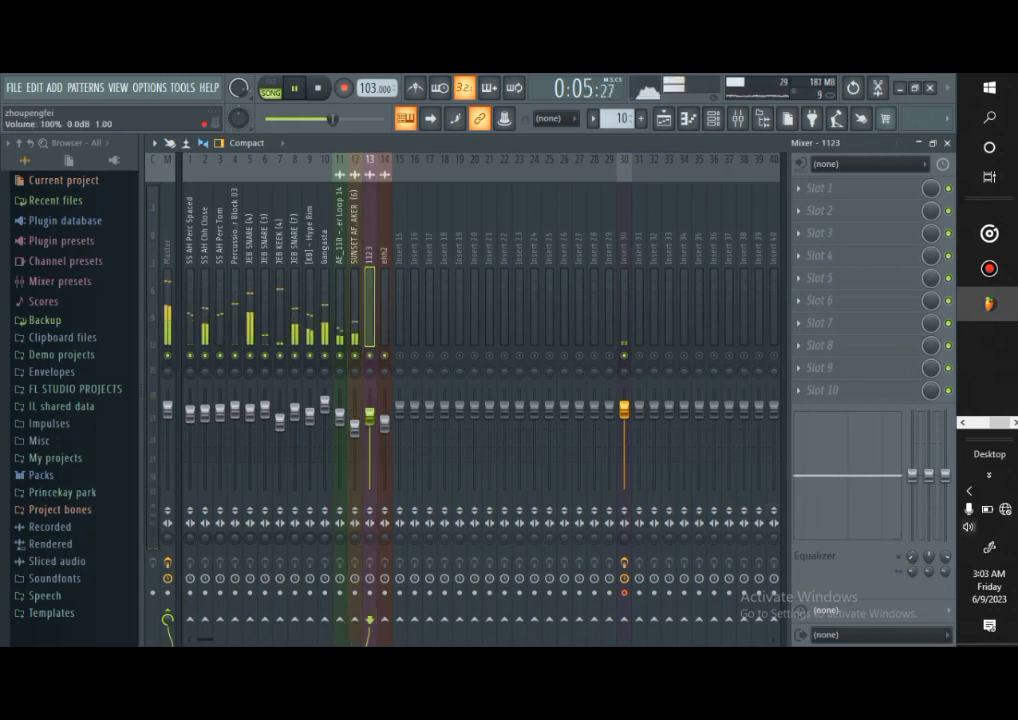
pyautogui.moveTo(822, 476); pyautogui.dragTo(818, 541)
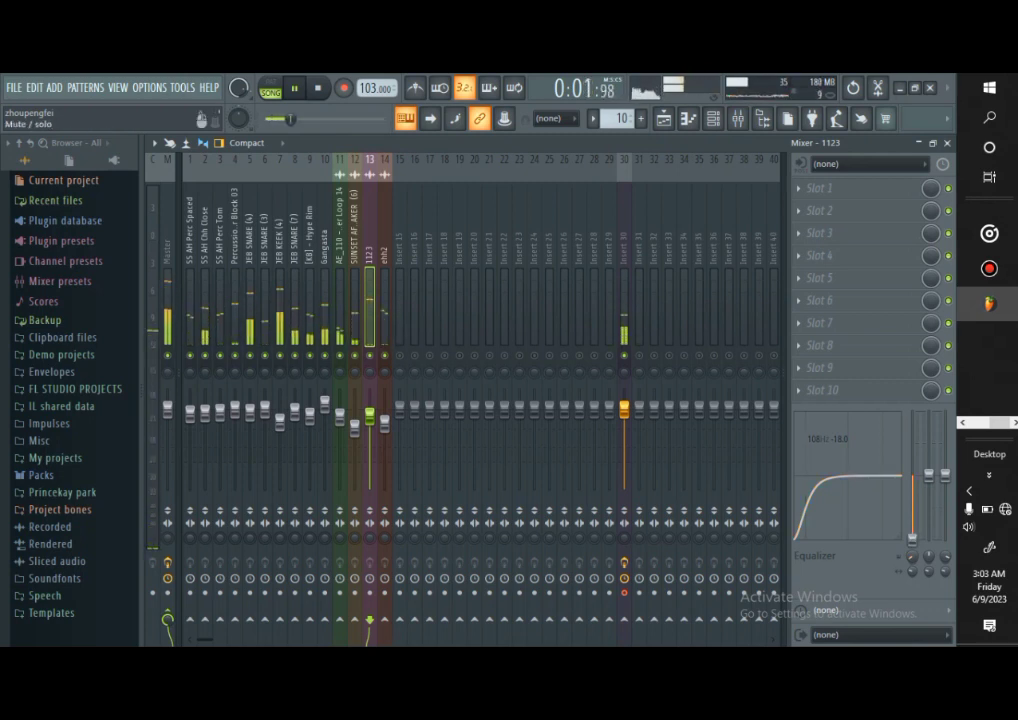
pyautogui.click(385, 308)
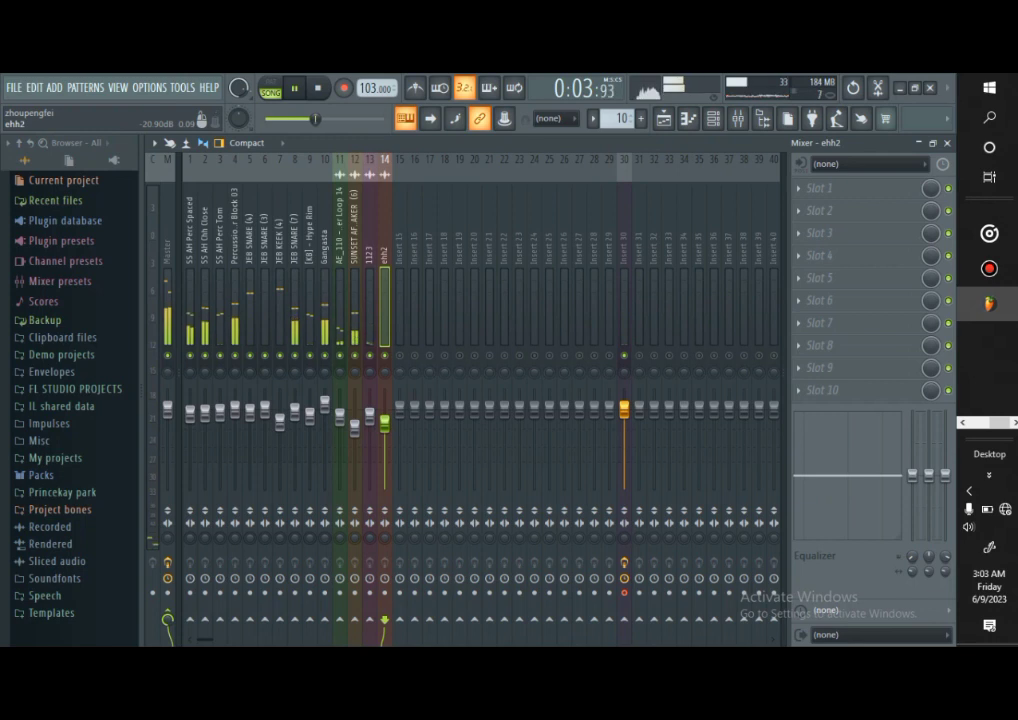
pyautogui.moveTo(818, 476); pyautogui.dragTo(818, 540)
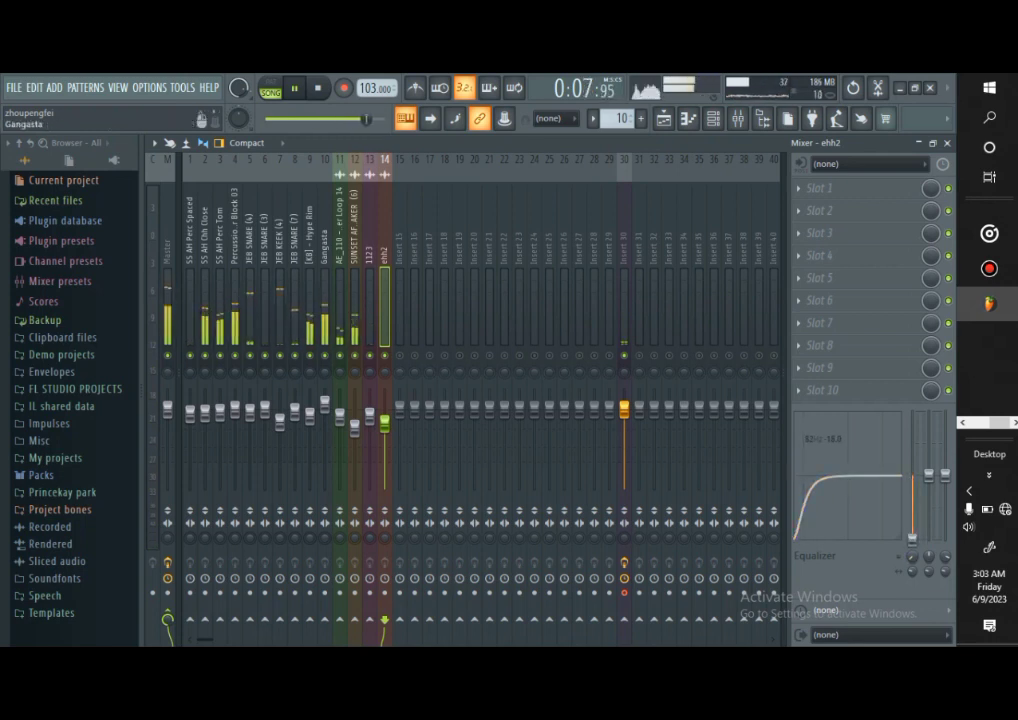
pyautogui.press('space')
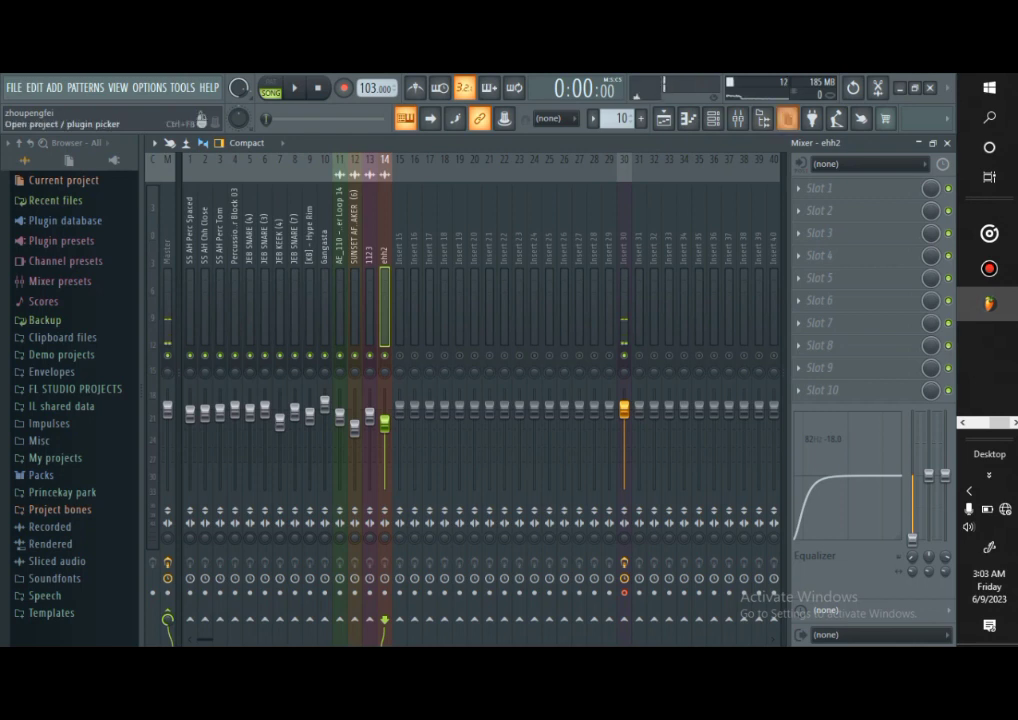
pyautogui.click(663, 119)
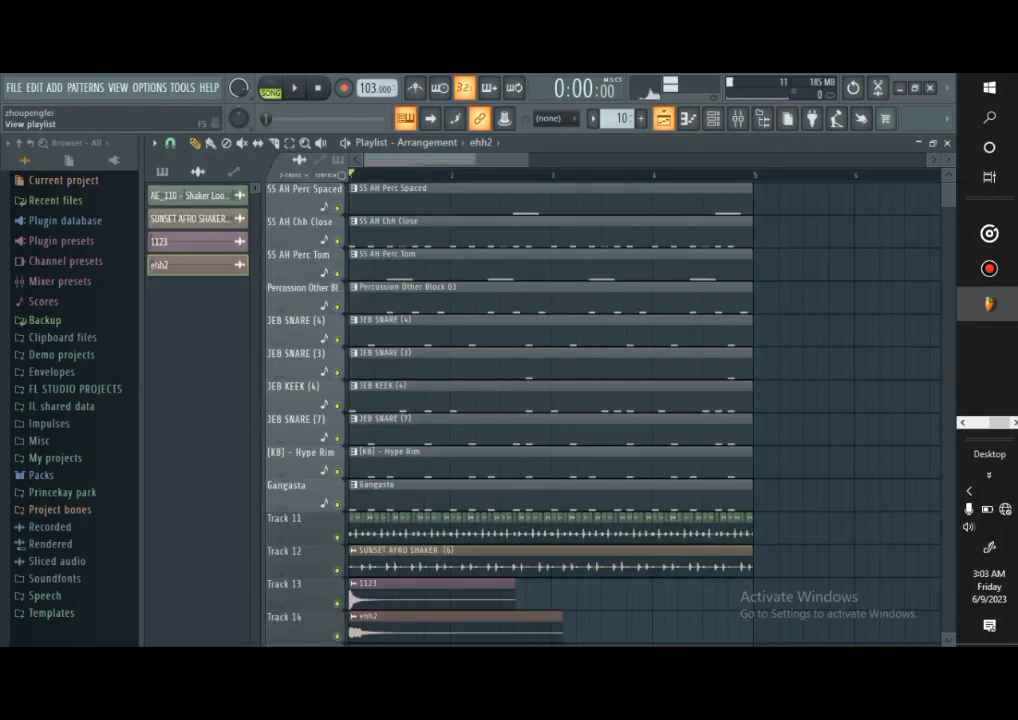
pyautogui.click(663, 119)
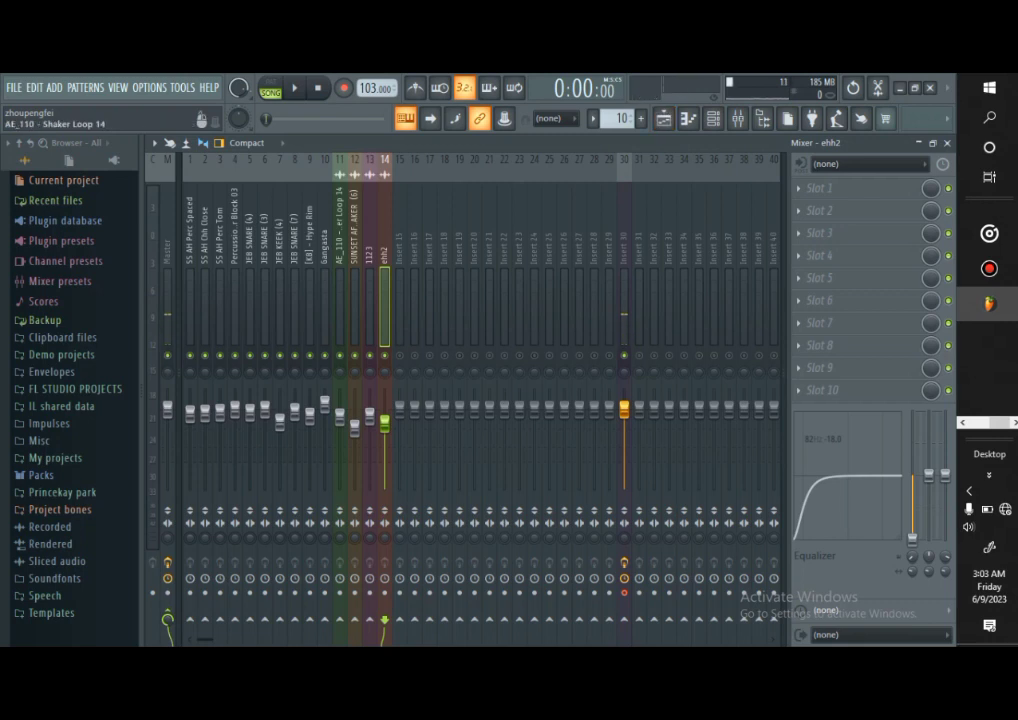
# Load Transient Processor in the first effect slot of AE_110 - Shaker Loop 14 and set its release to -60%
pyautogui.click(340, 310)
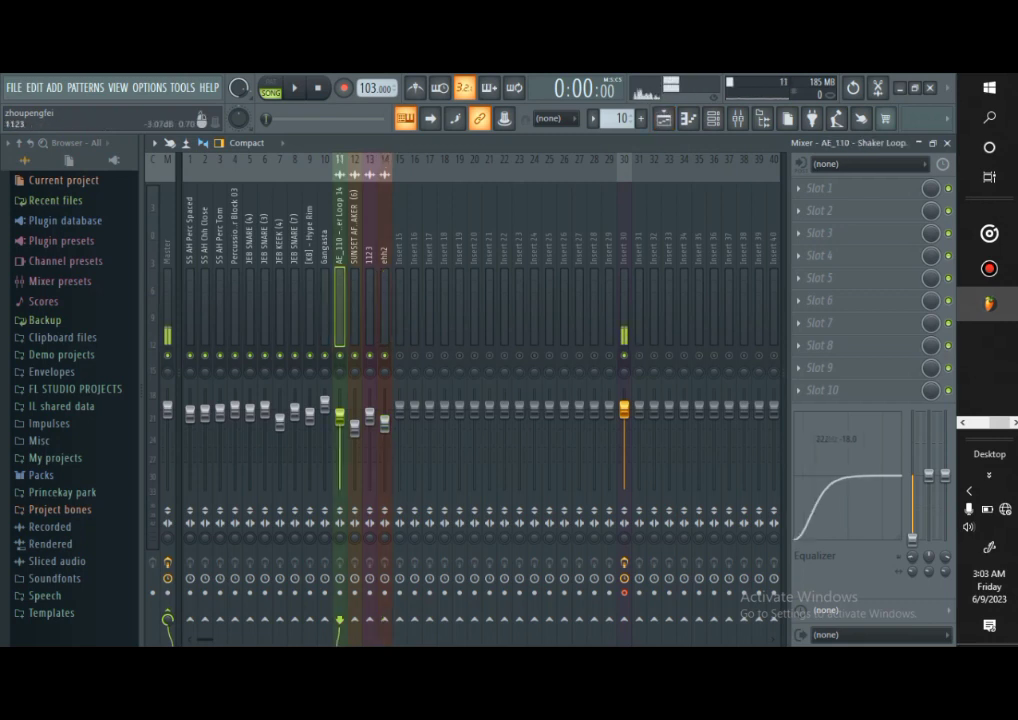
pyautogui.click(798, 188)
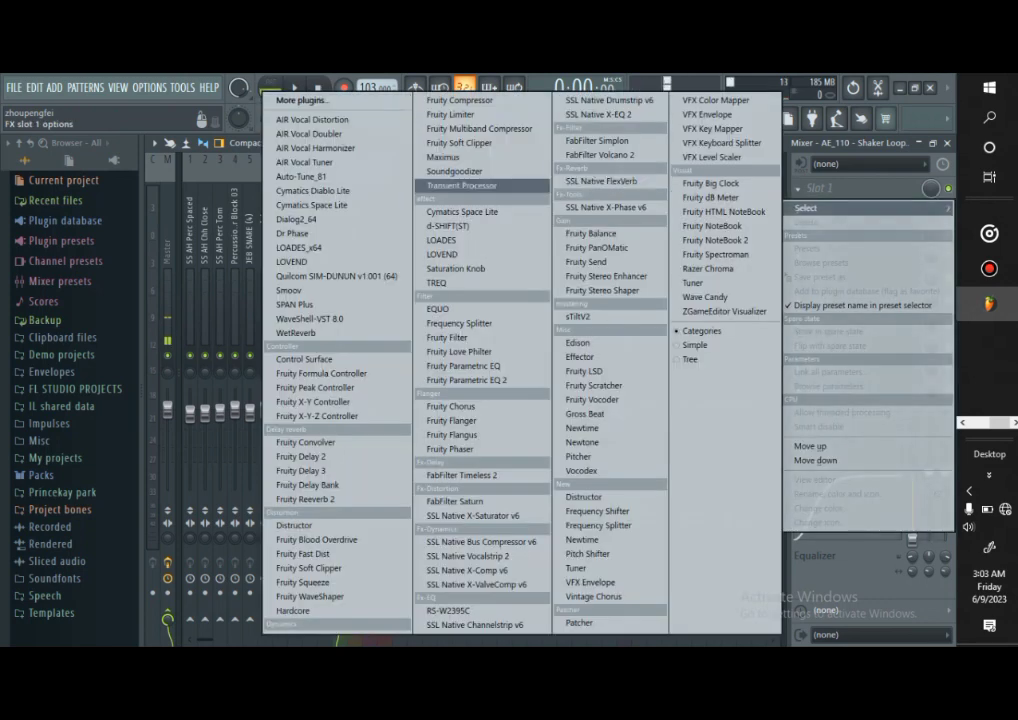
pyautogui.click(463, 186)
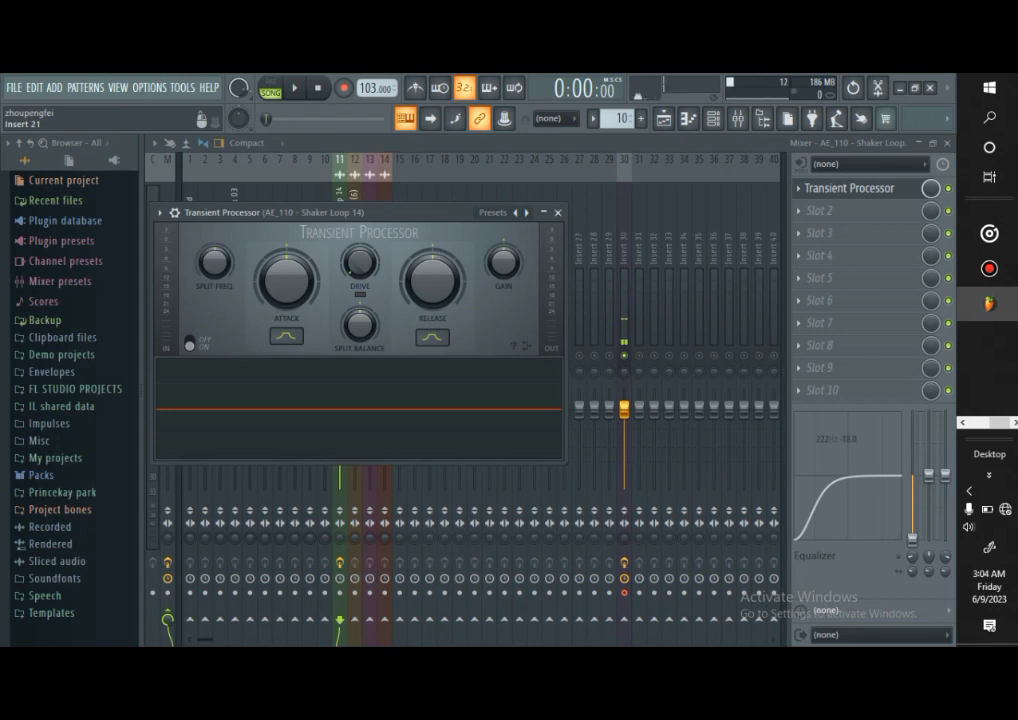
pyautogui.moveTo(432, 278); pyautogui.dragTo(432, 308)
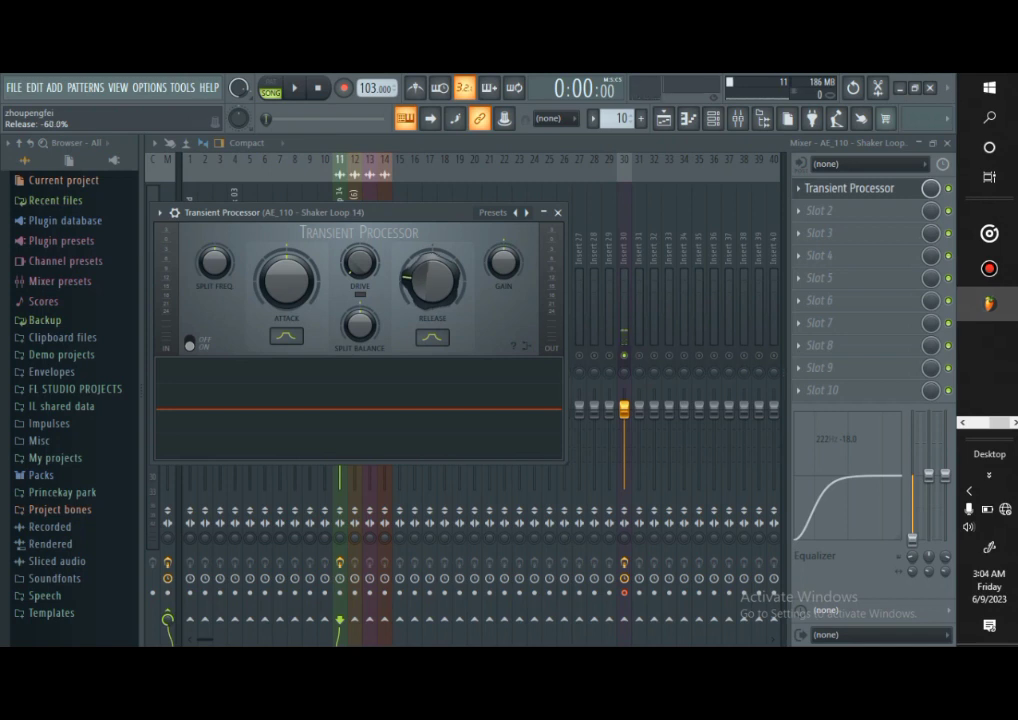
pyautogui.click(557, 212)
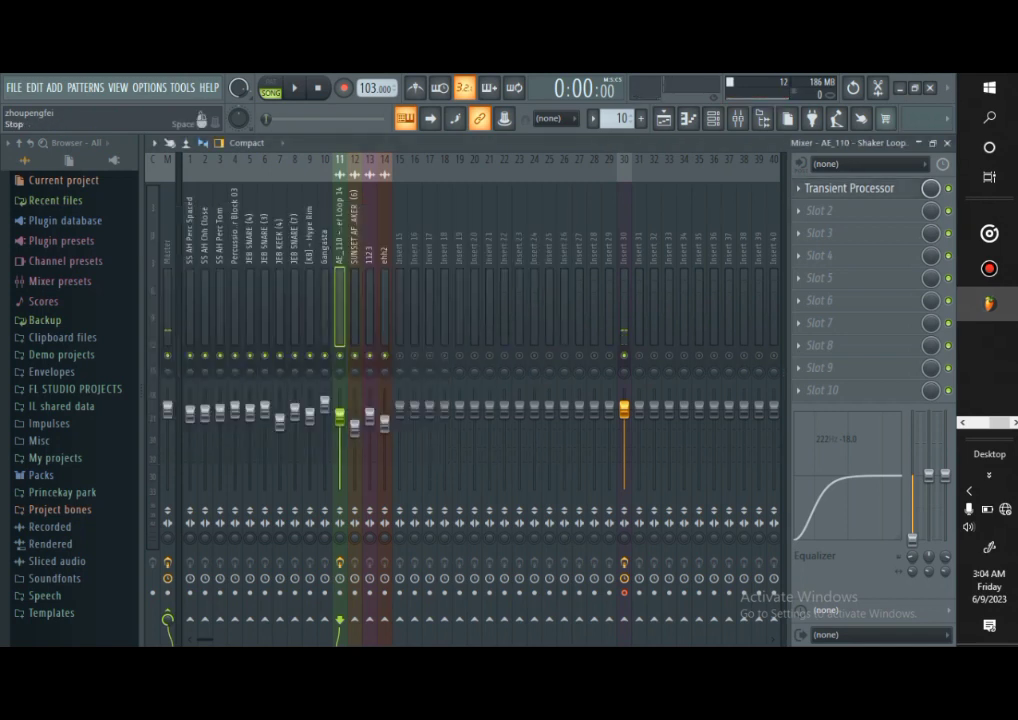
# Start playback and load Transient Processor in the first effect slot of SUNSET AFRO SHAKER (6)
pyautogui.press('space')
pyautogui.click(354, 300)
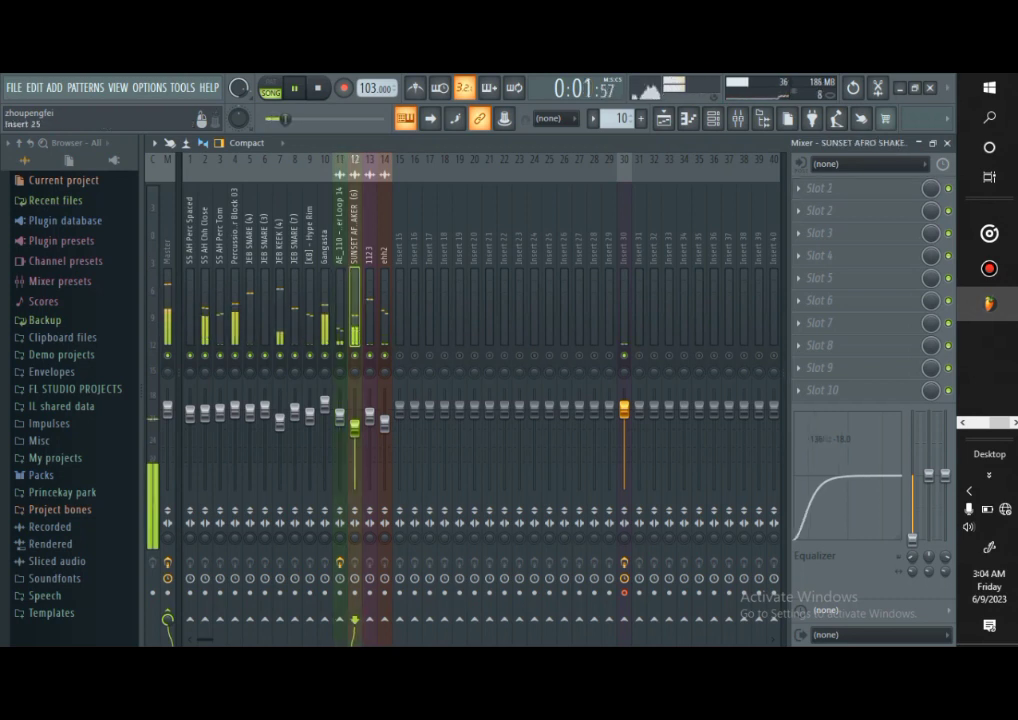
pyautogui.click(818, 188)
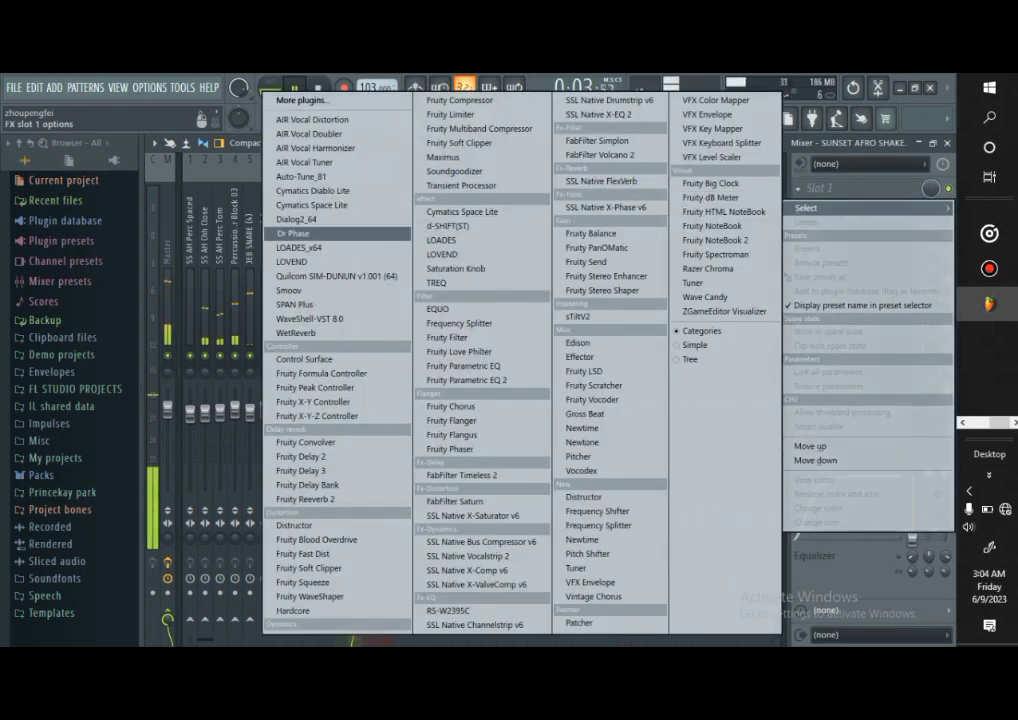
pyautogui.click(461, 185)
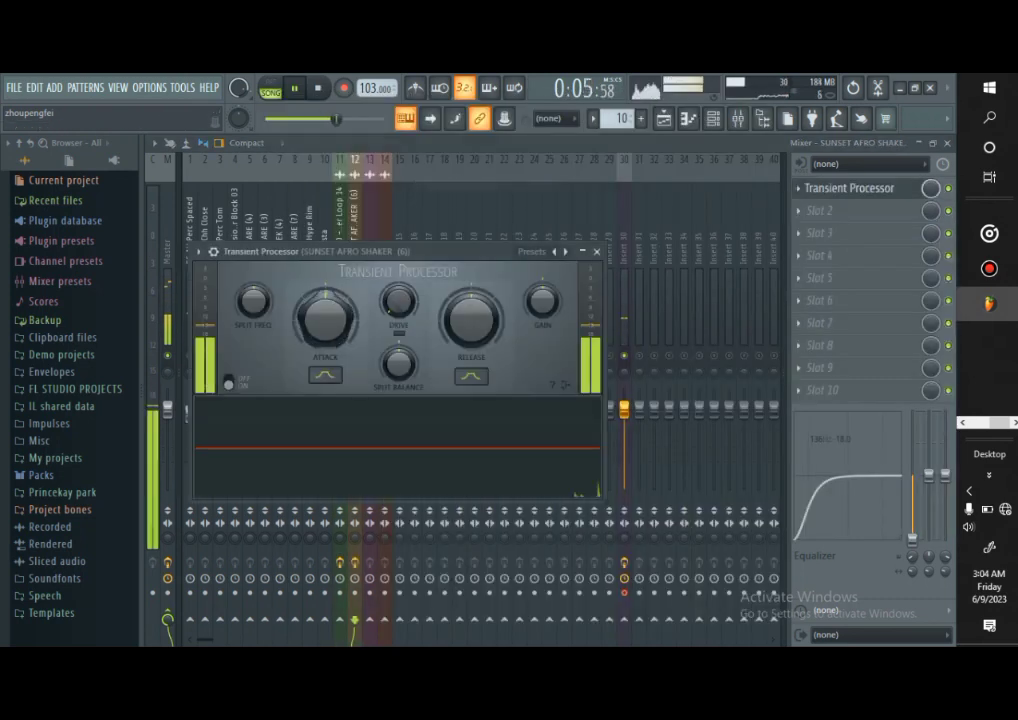
pyautogui.click(593, 251)
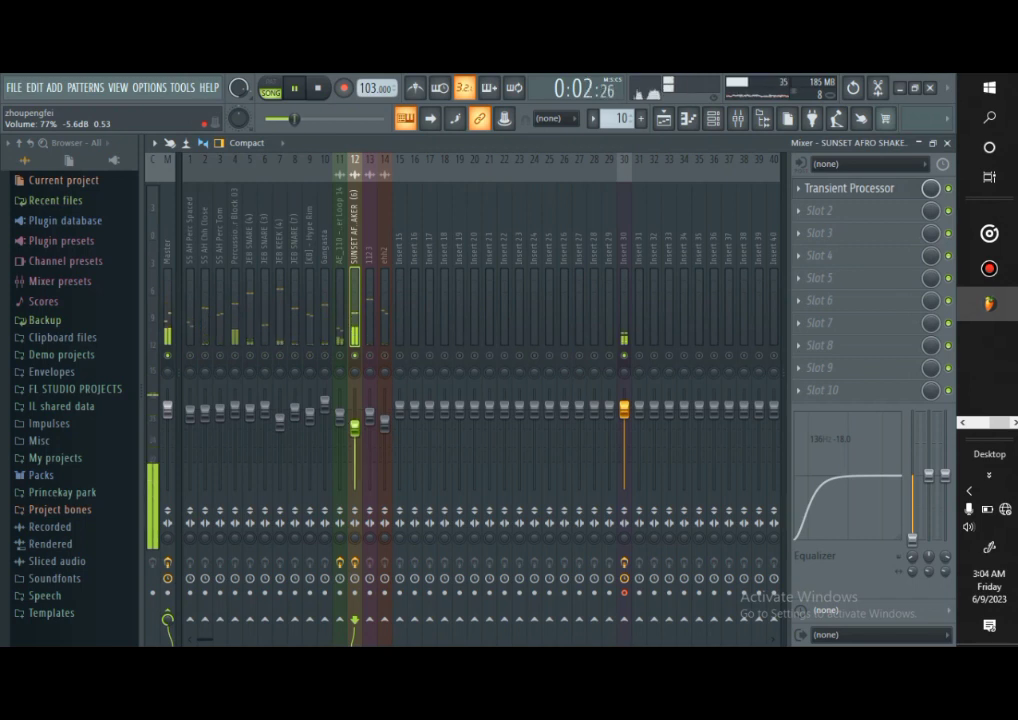
# Raise SUNSET AFRO SHAKER (6)'s volume while soloed and turn its Transient Processor release down to the minimum
pyautogui.moveTo(354, 427); pyautogui.dragTo(354, 389)
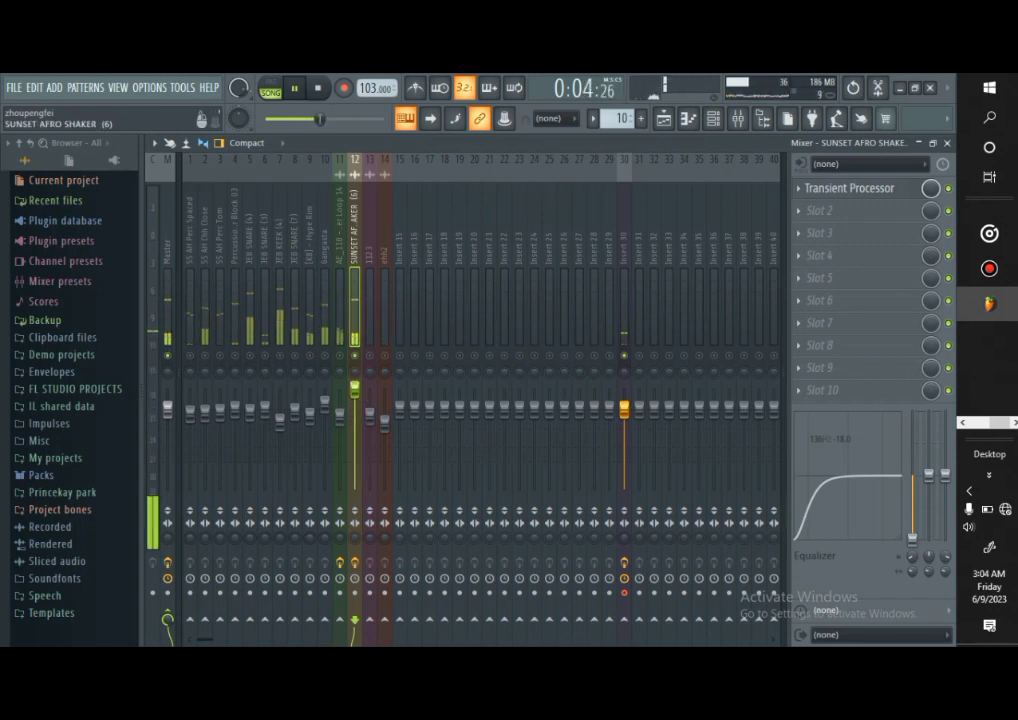
pyautogui.click(850, 188)
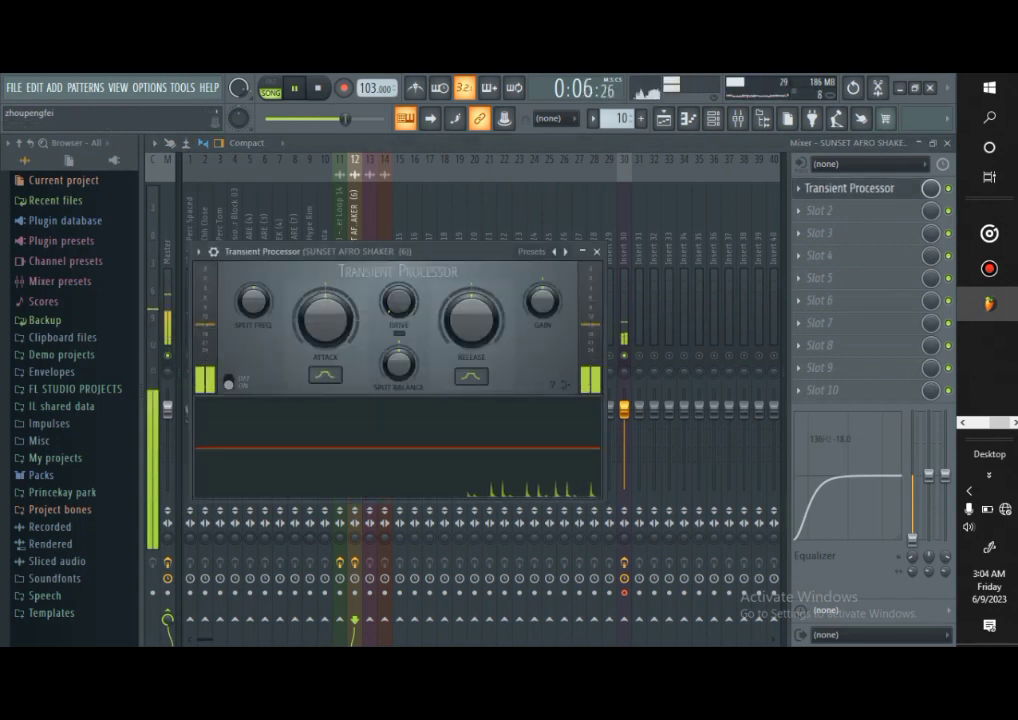
pyautogui.moveTo(468, 252); pyautogui.dragTo(496, 455)
pyautogui.moveTo(499, 521); pyautogui.dragTo(499, 600)
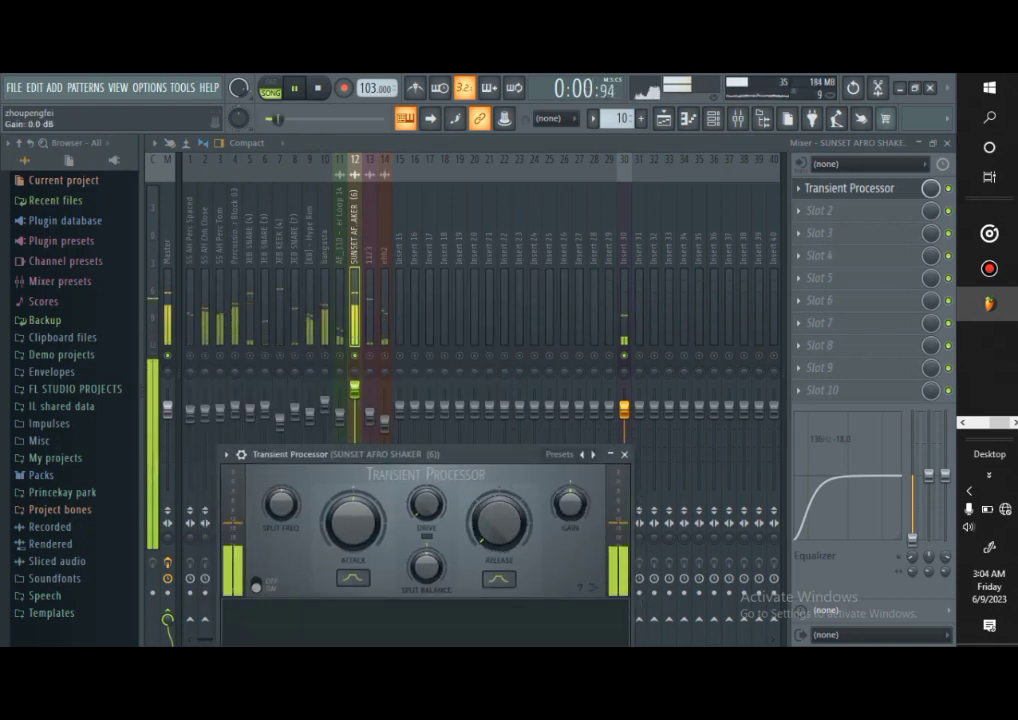
pyautogui.click(625, 454)
# Rebalance the shakers by bringing SUNSET AFRO SHAKER (6) back down near the other tracks and slightly lowering AE_110 - Shaker Loop 14
pyautogui.moveTo(355, 389); pyautogui.dragTo(355, 425)
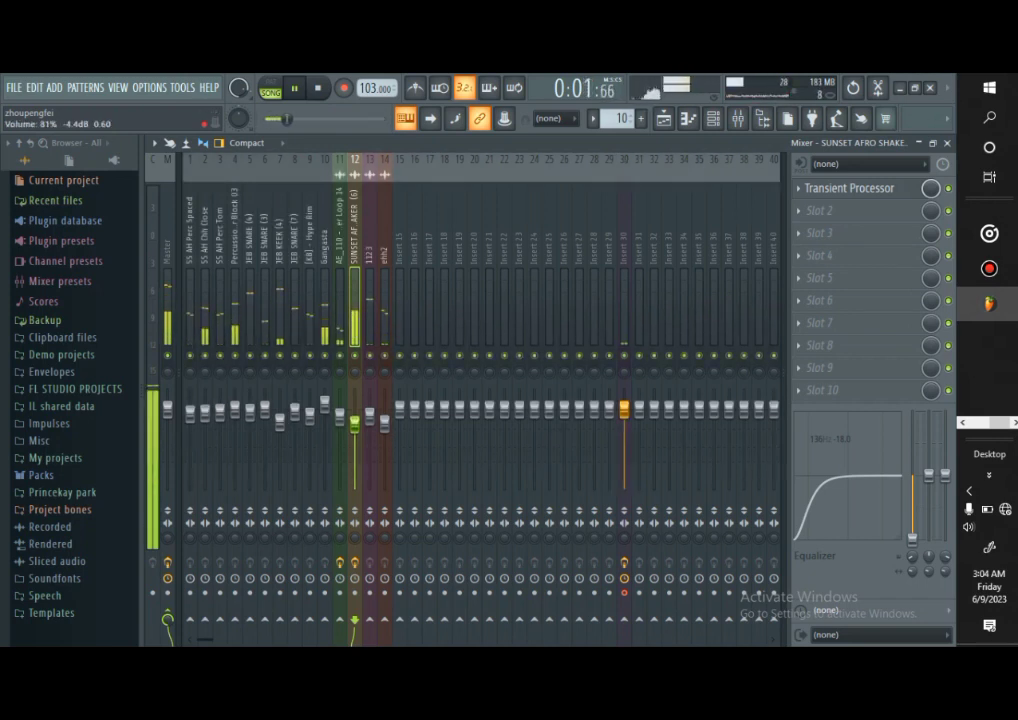
pyautogui.moveTo(354, 424)
pyautogui.mouseDown()
pyautogui.moveTo(354, 414)
pyautogui.moveTo(340, 423)
pyautogui.mouseUp()
pyautogui.click(340, 417)
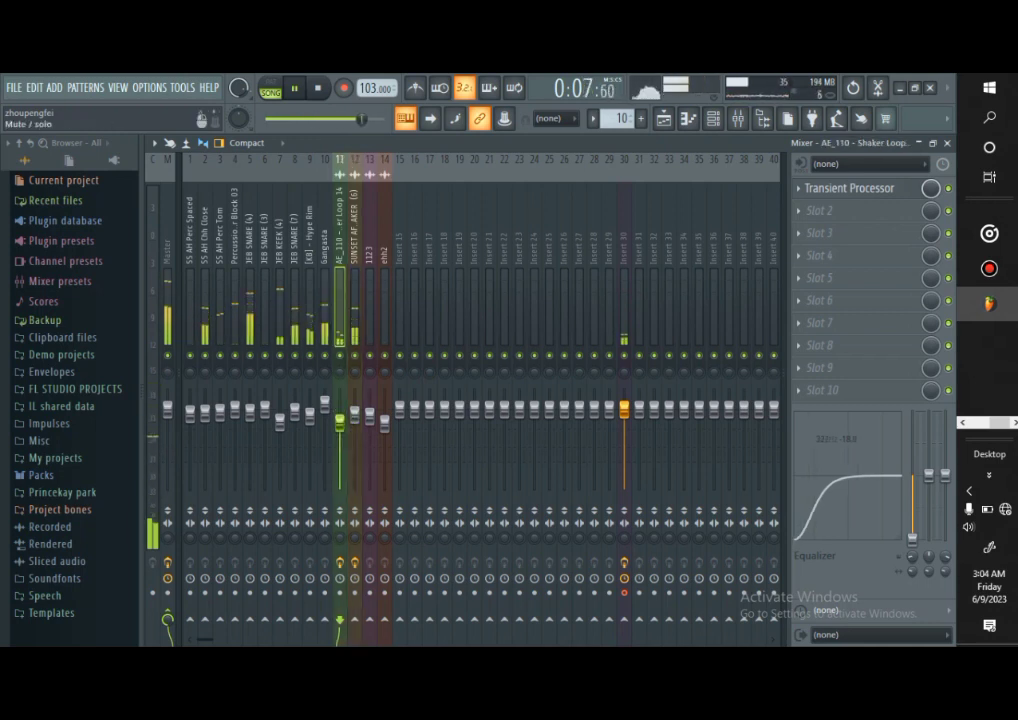
pyautogui.click(318, 88)
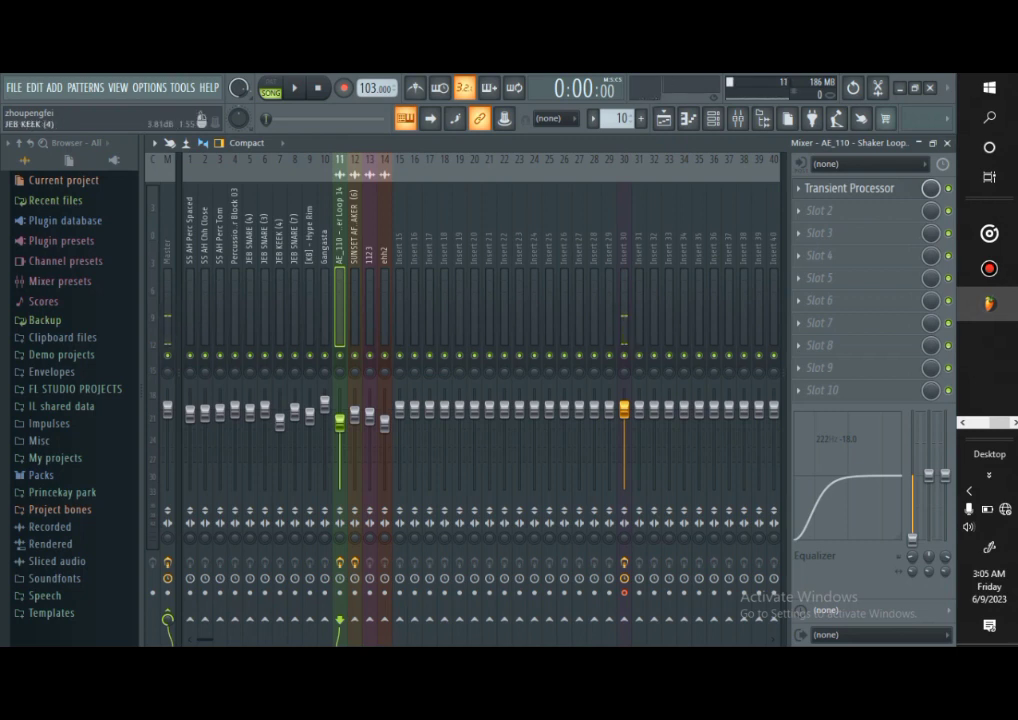
# Solo SS AH Perc Spaced with Insert 30 kept unmuted, start playback and pan the percussion track to the left
pyautogui.click(280, 420)
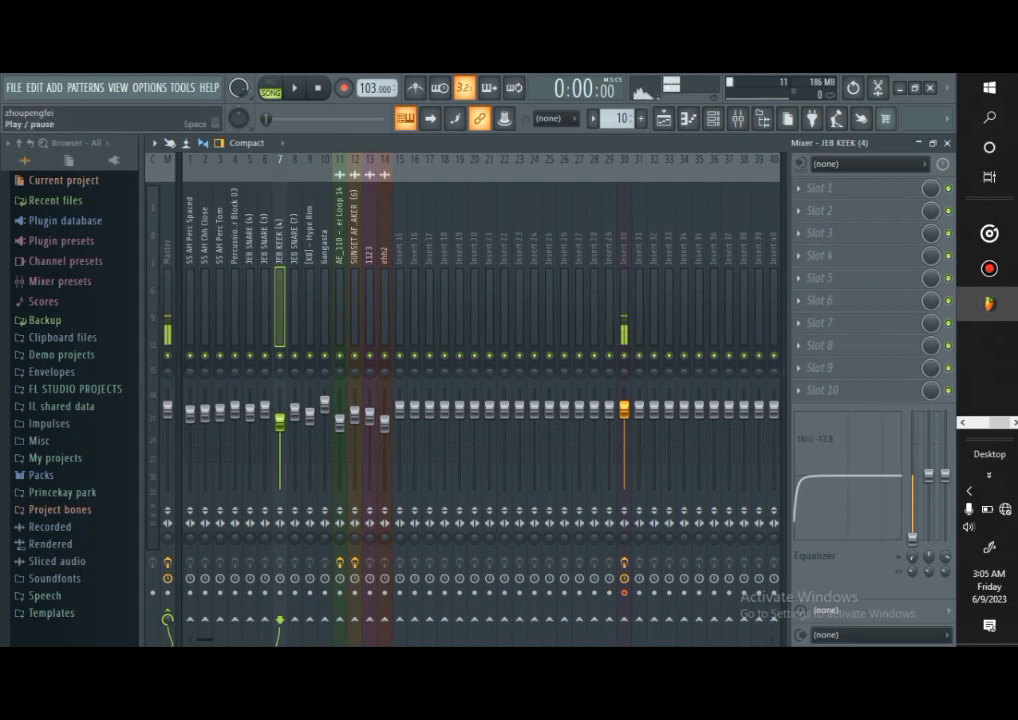
pyautogui.click(190, 412)
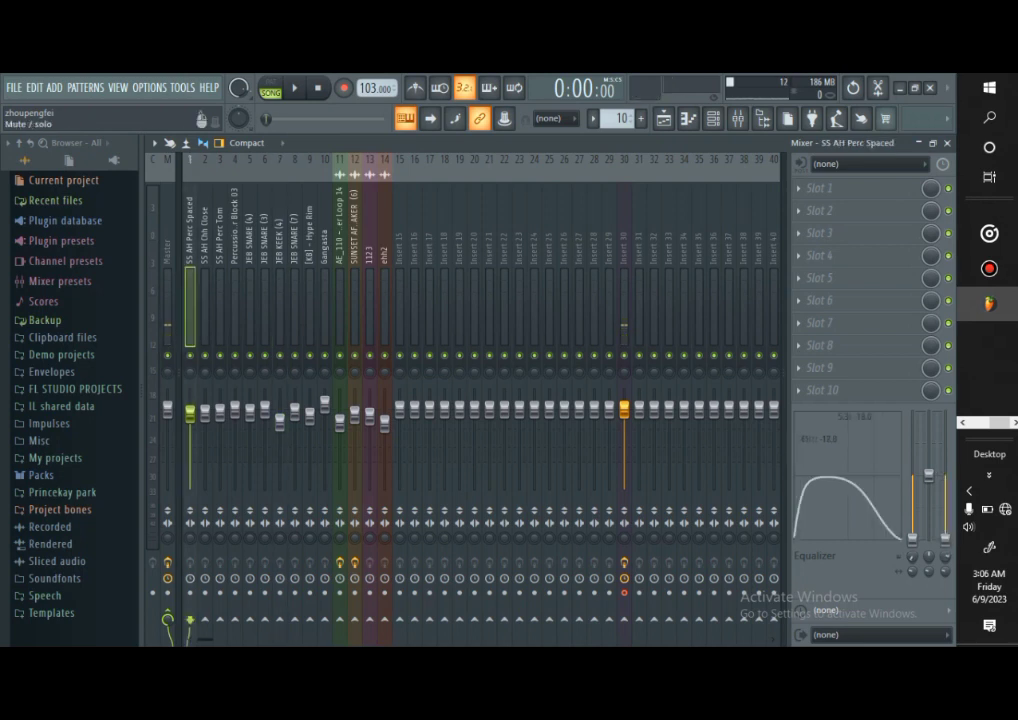
pyautogui.rightClick(190, 356)
pyautogui.click(624, 356)
pyautogui.click(294, 88)
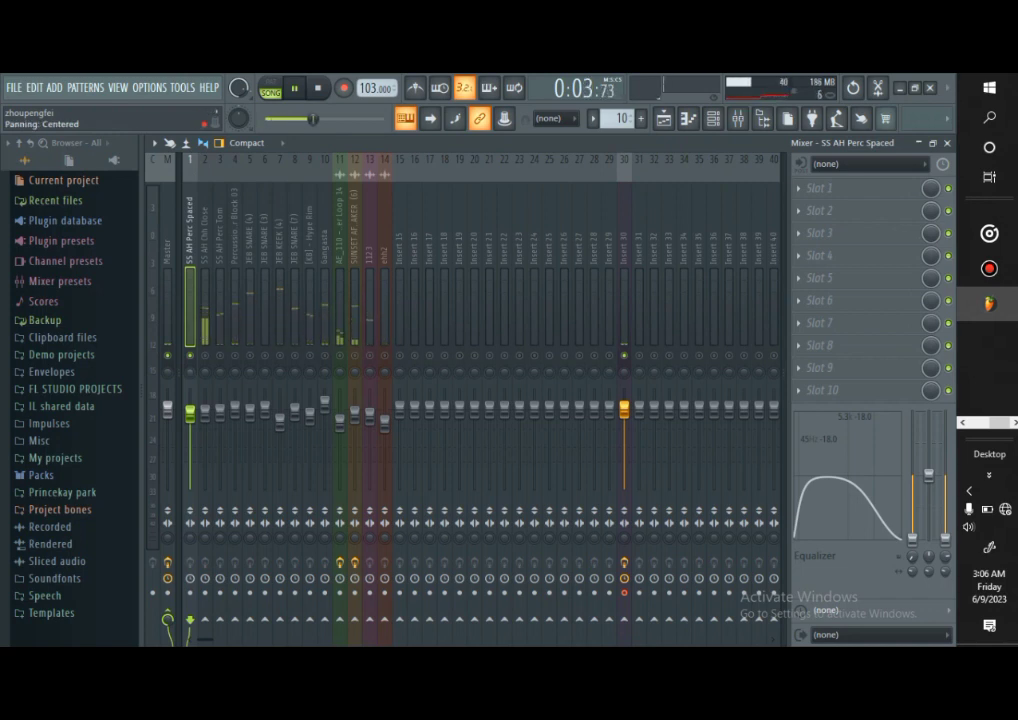
pyautogui.moveTo(190, 371); pyautogui.dragTo(190, 418)
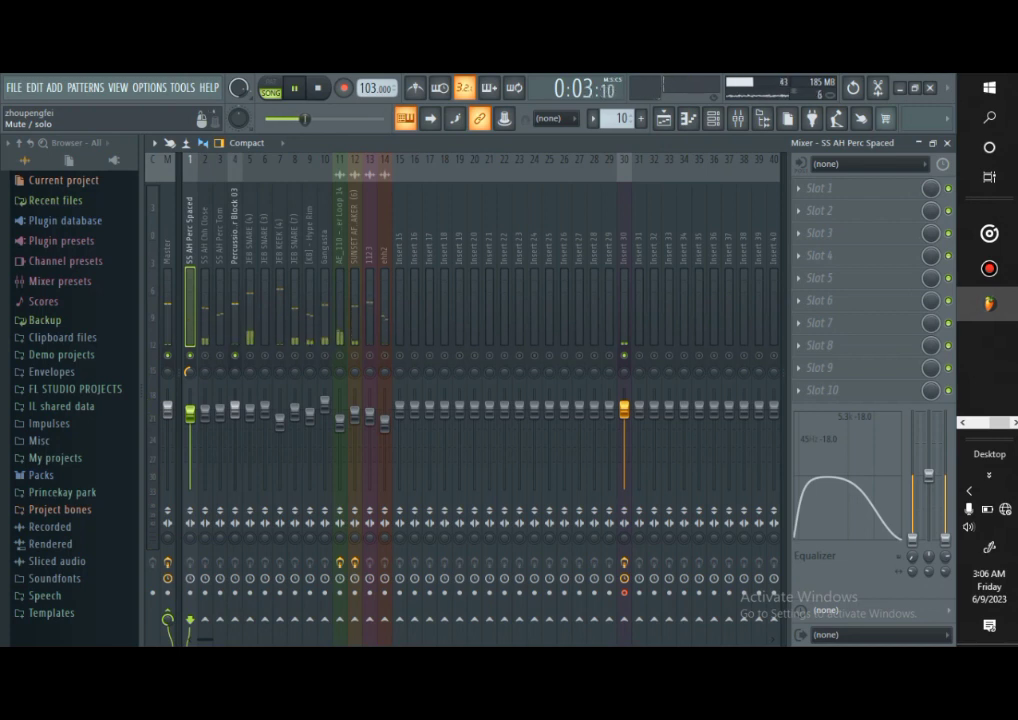
# Pan Percussion Other Block 03 right, SS AH Perc Tom slightly left and SS AH Chh Close right, unmuting each track
pyautogui.moveTo(235, 371); pyautogui.dragTo(235, 341)
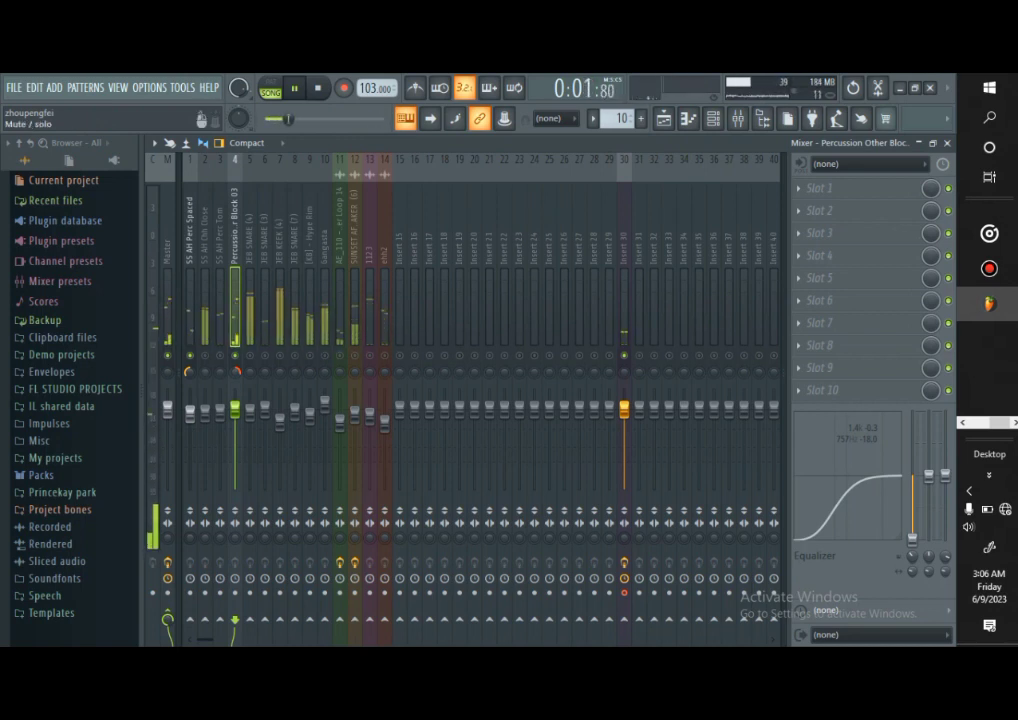
pyautogui.click(220, 356)
pyautogui.moveTo(220, 371); pyautogui.dragTo(220, 392)
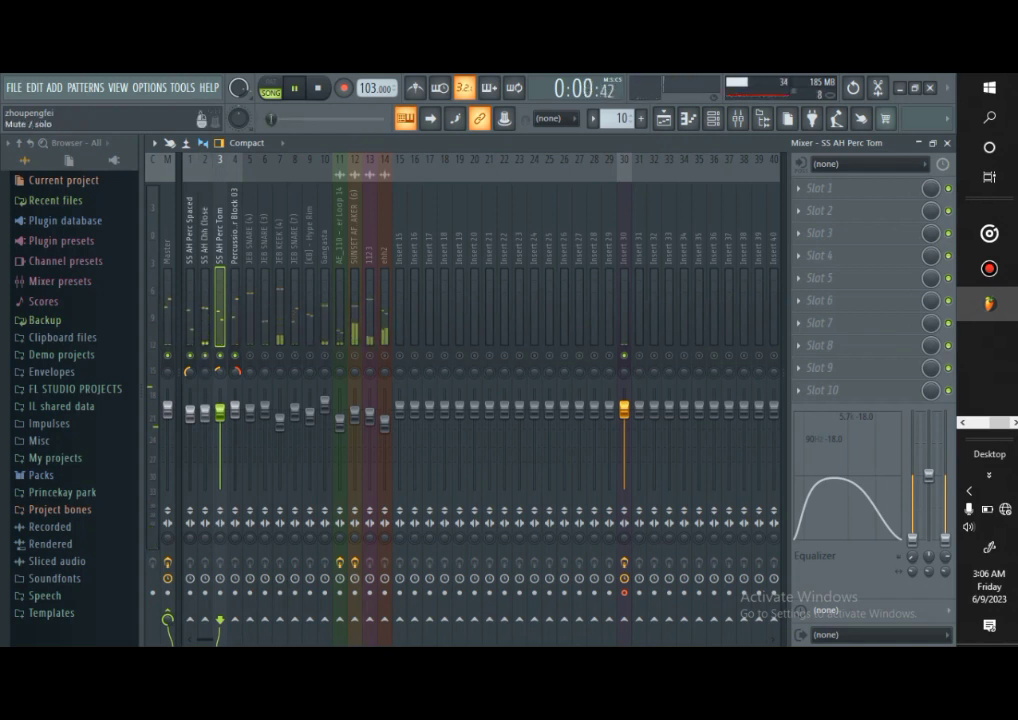
pyautogui.moveTo(204, 371); pyautogui.dragTo(204, 353)
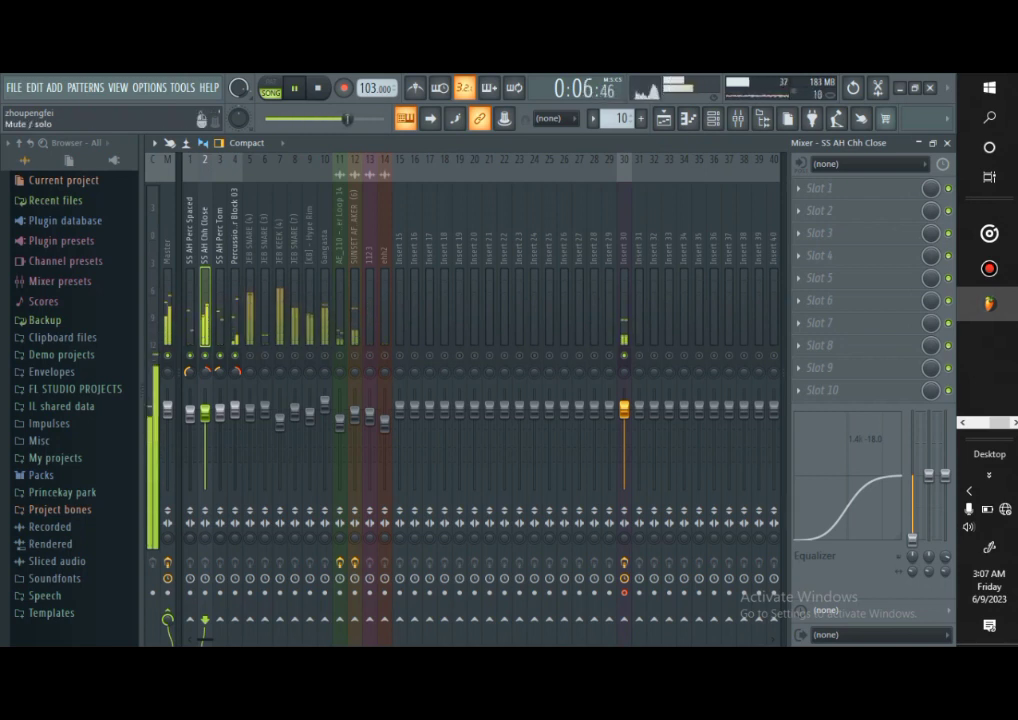
# Pan JEB SNARE (4) slightly right, JEB SNARE (3) left and JEB SNARE (7) about 18% left, unmuting each track
pyautogui.moveTo(250, 371); pyautogui.dragTo(250, 361)
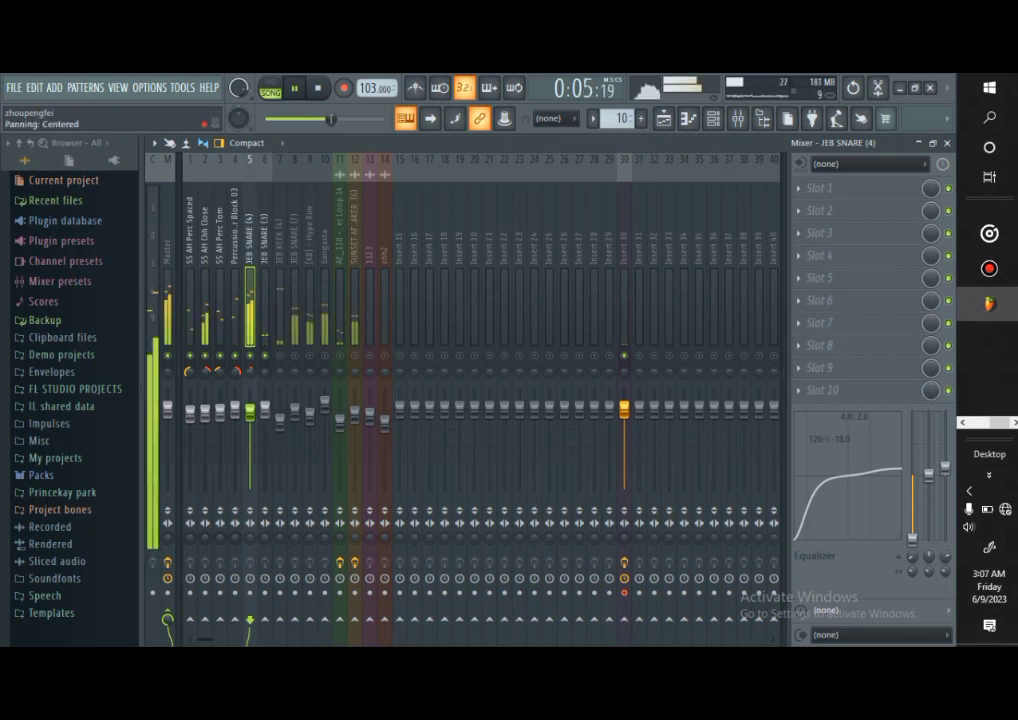
pyautogui.moveTo(265, 371); pyautogui.dragTo(265, 390)
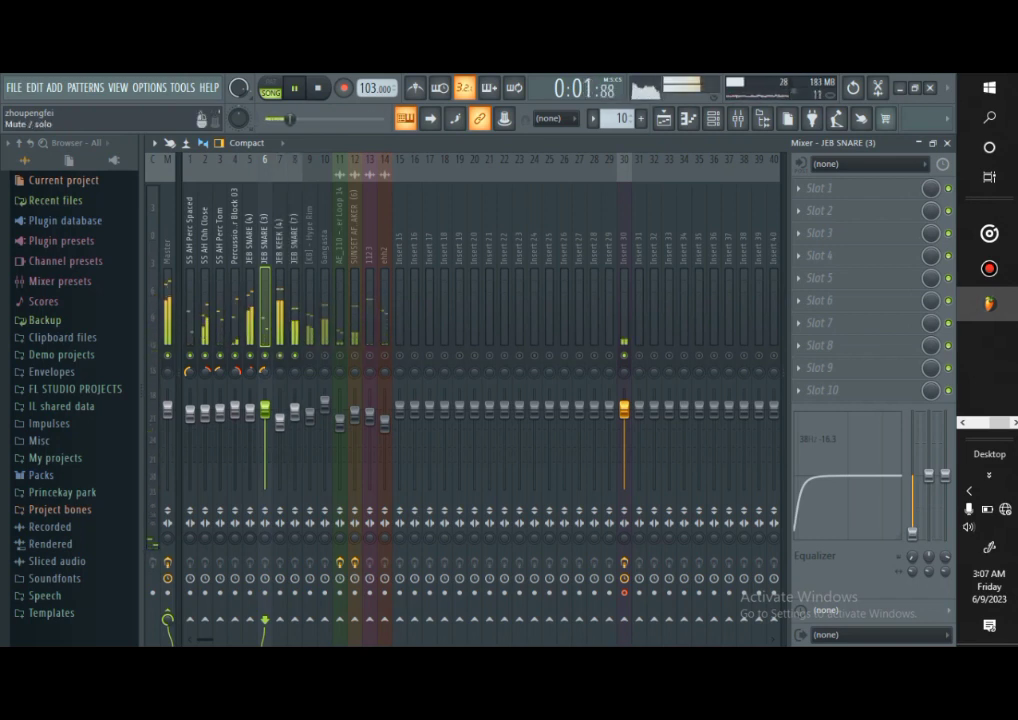
pyautogui.moveTo(295, 371); pyautogui.dragTo(295, 376)
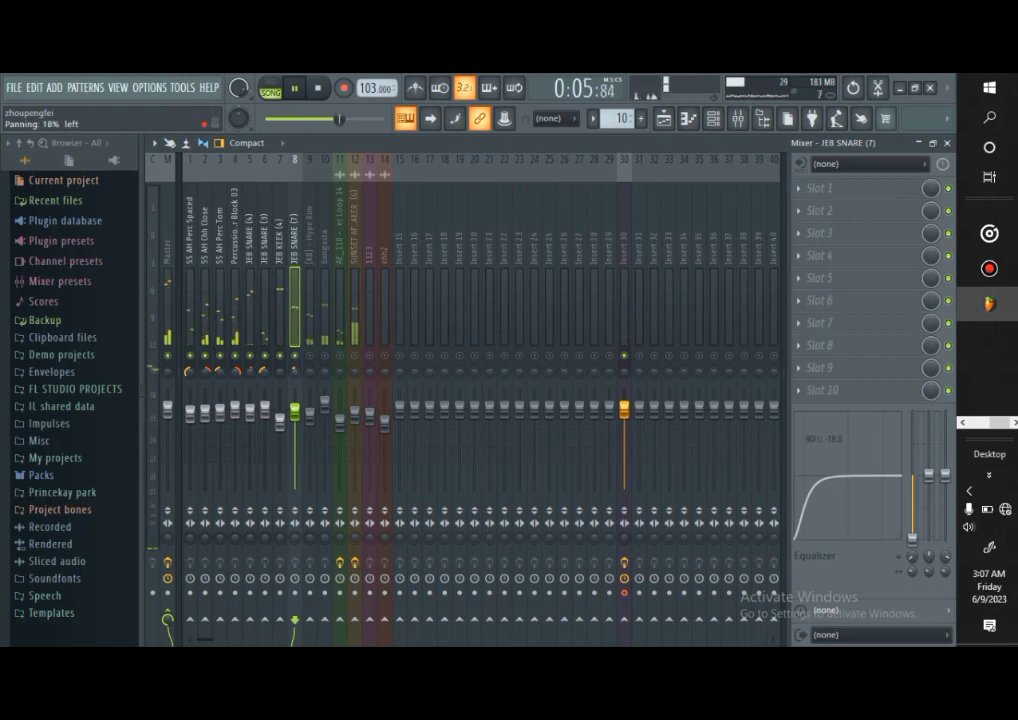
# Unmute and pan [KB] - Hype Rim about 37% right, Gangasta and AE_110 - Shaker Loop 14 slightly left, and SUNSET AFRO SHAKER (6) right
pyautogui.click(310, 356)
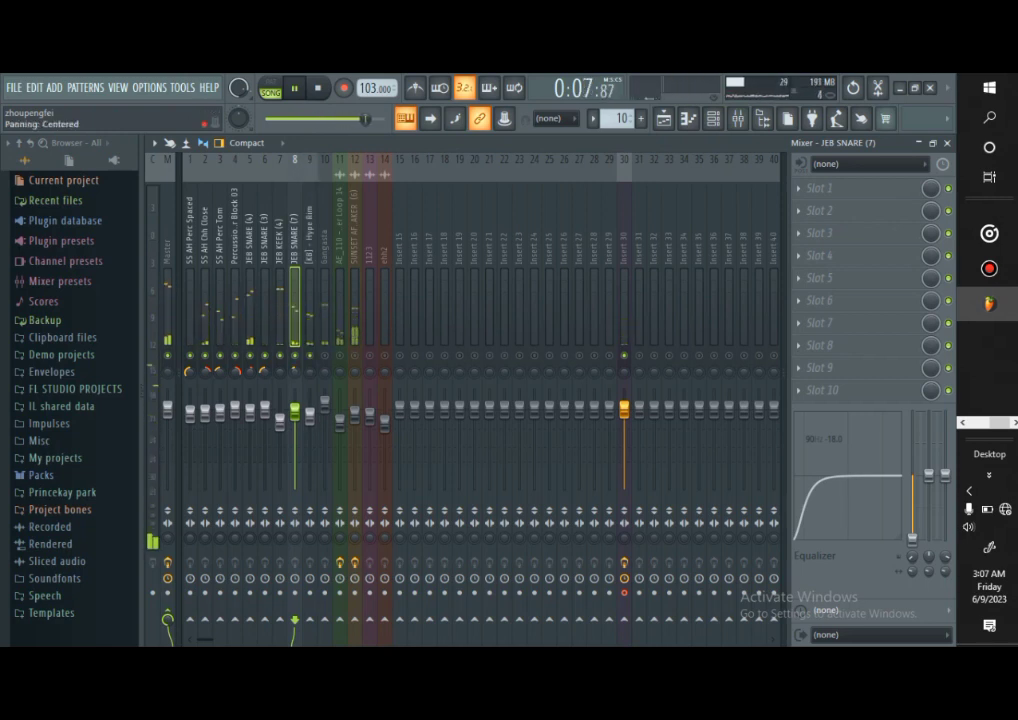
pyautogui.moveTo(310, 371); pyautogui.dragTo(310, 361)
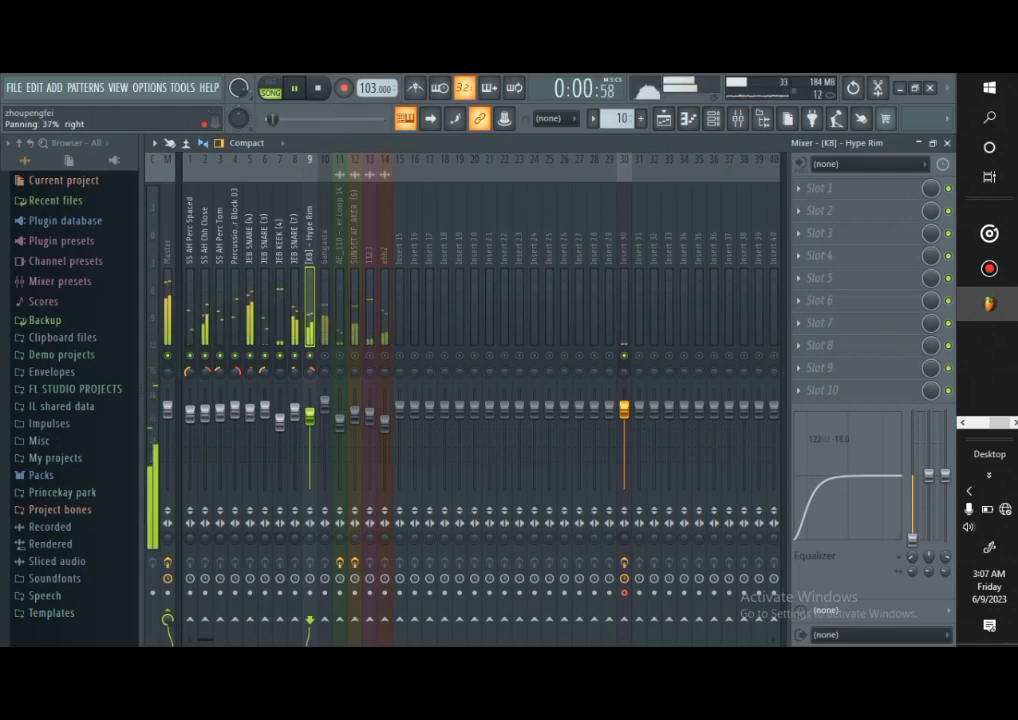
pyautogui.click(325, 356)
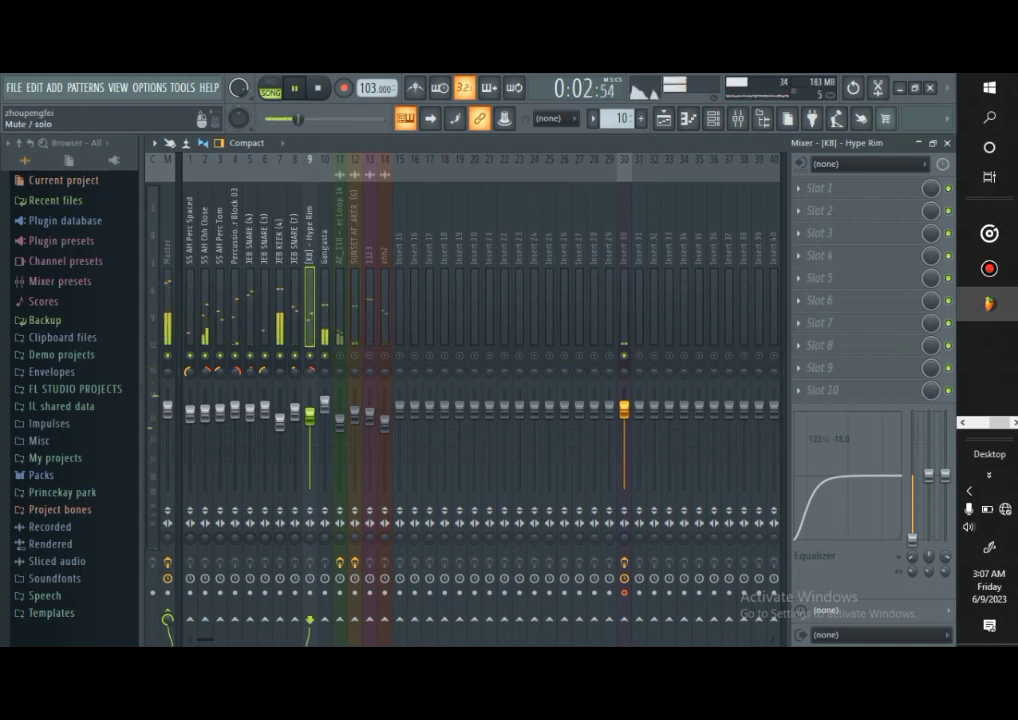
pyautogui.moveTo(325, 371); pyautogui.dragTo(325, 371)
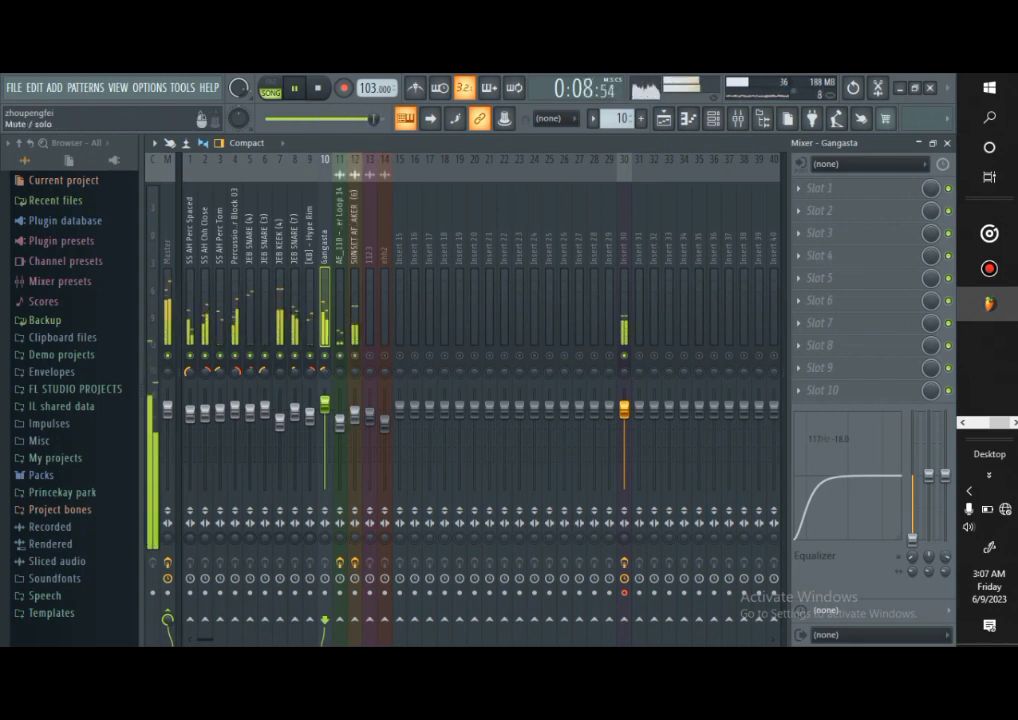
pyautogui.moveTo(355, 371); pyautogui.dragTo(340, 396)
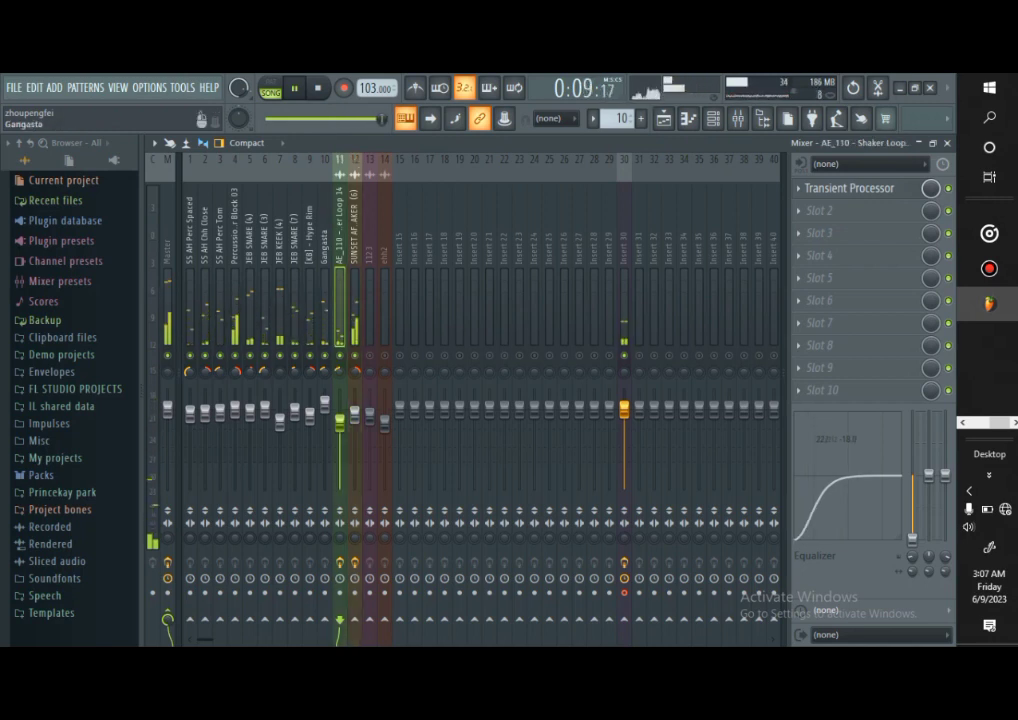
# With playback stopped, unmute 1123 and ehh2, pan 1123 left and ehh2 right, and play the full mix through
pyautogui.press('space')
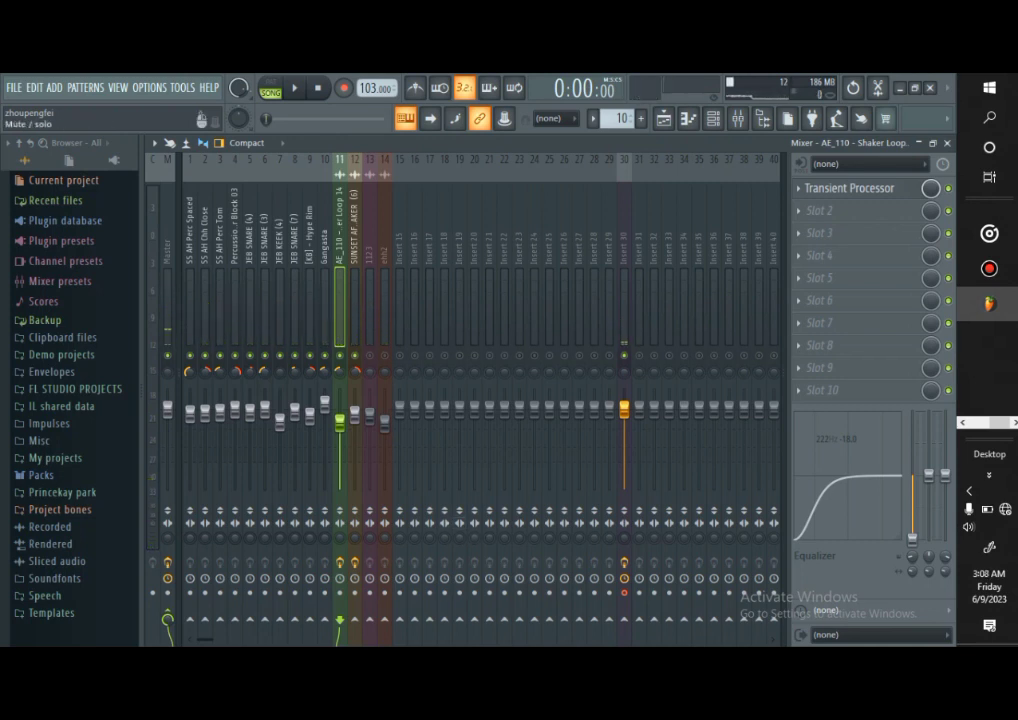
pyautogui.click(370, 356)
pyautogui.click(385, 356)
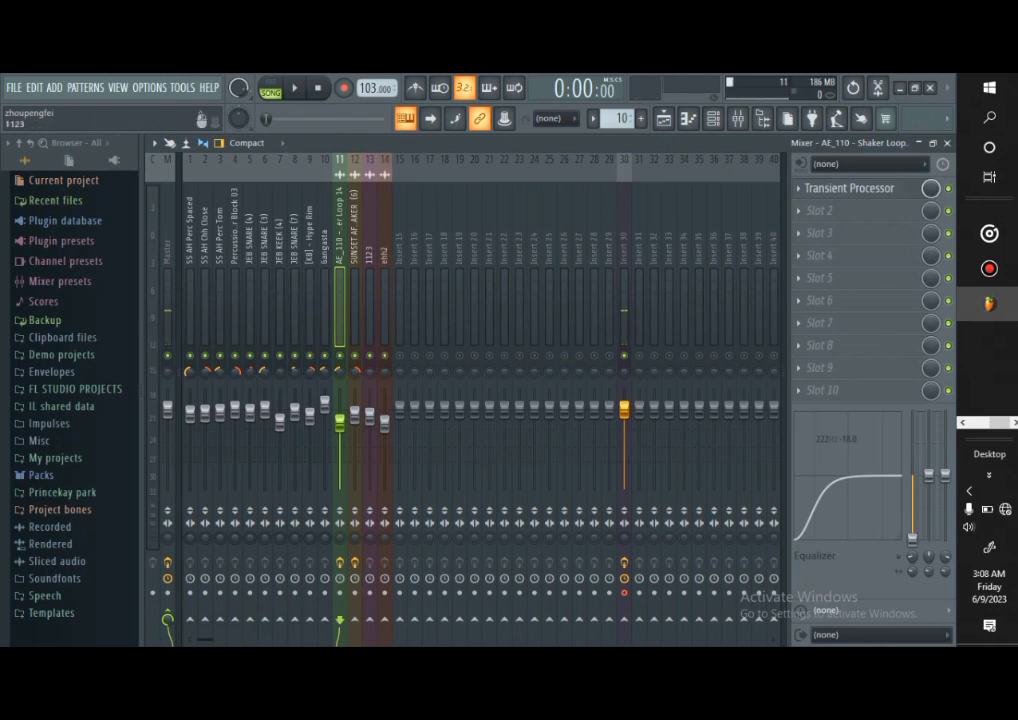
pyautogui.moveTo(370, 371); pyautogui.dragTo(370, 384)
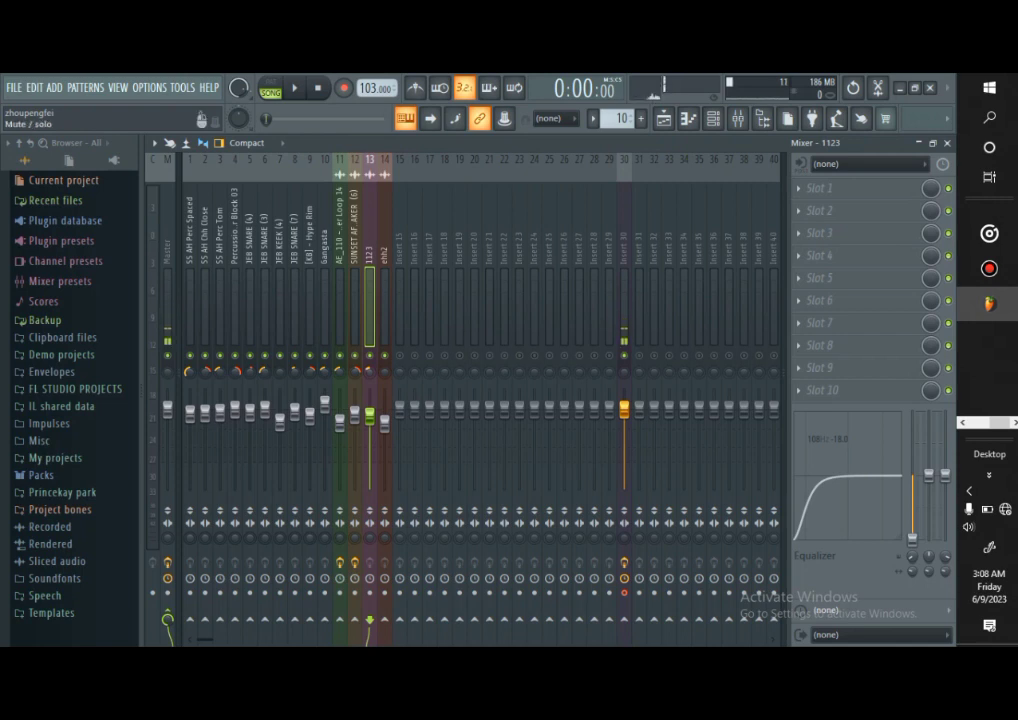
pyautogui.moveTo(385, 371); pyautogui.dragTo(385, 362)
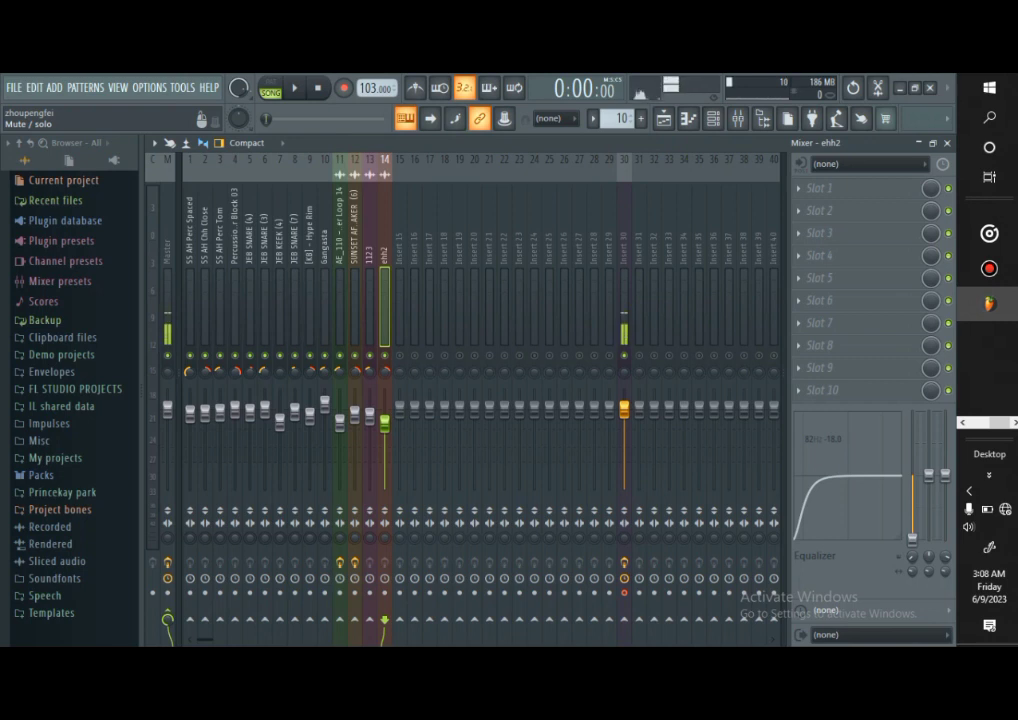
pyautogui.press('space')
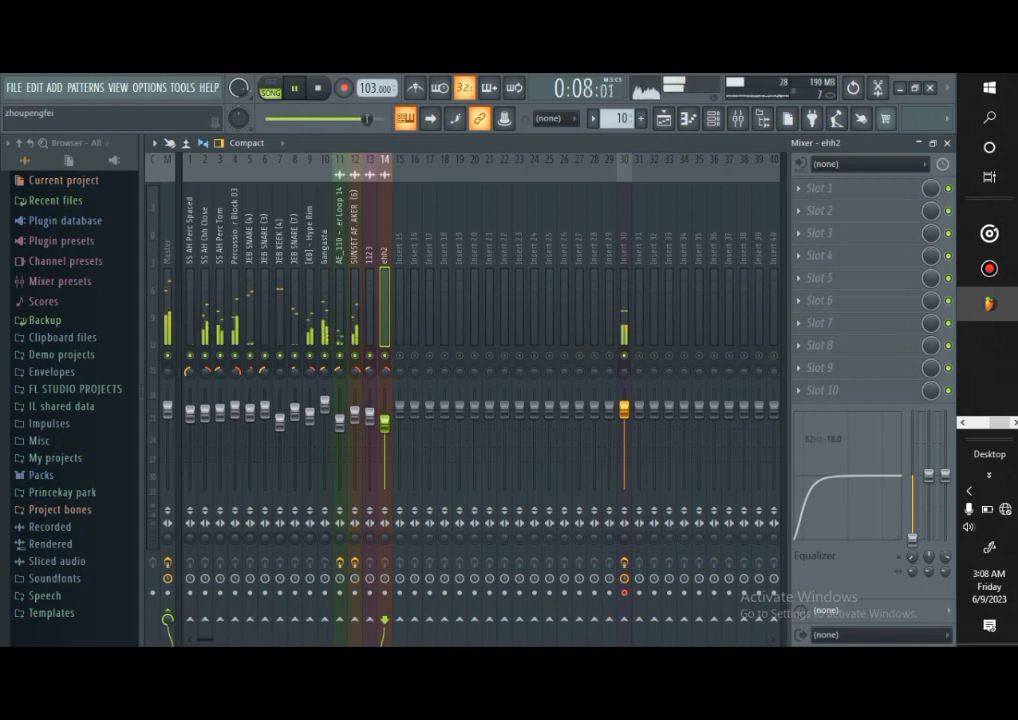
pyautogui.press('space')
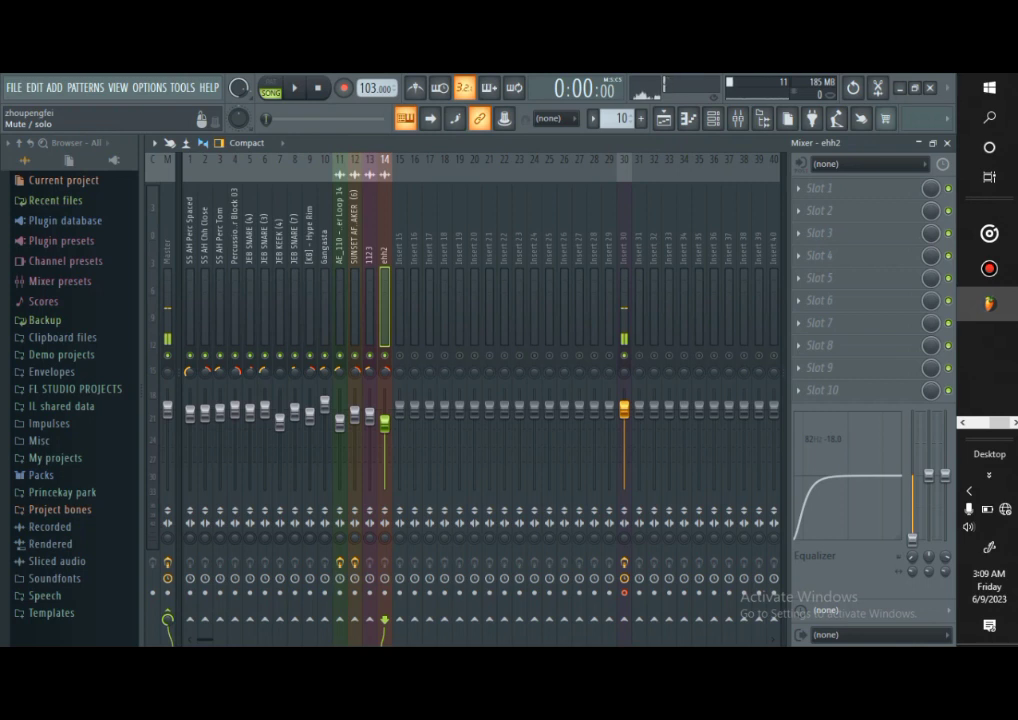
# Solo AE_110 - Shaker Loop 14 with Insert 30 kept unmuted, start playback and add Fruity PanOMatic in effect slot 2
pyautogui.rightClick(340, 356)
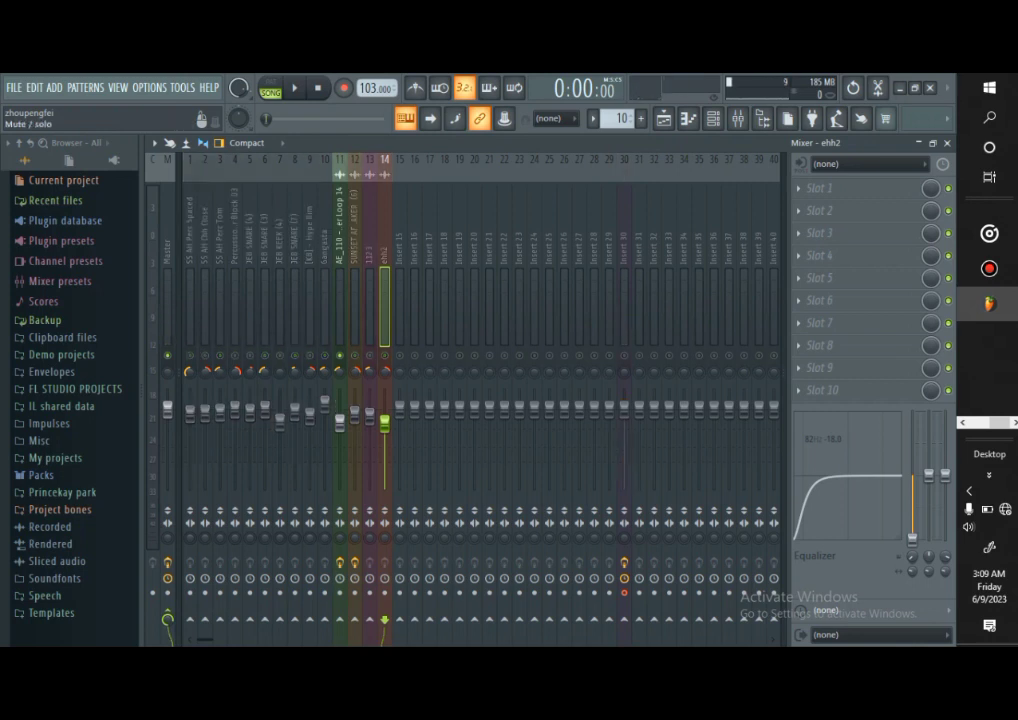
pyautogui.click(624, 356)
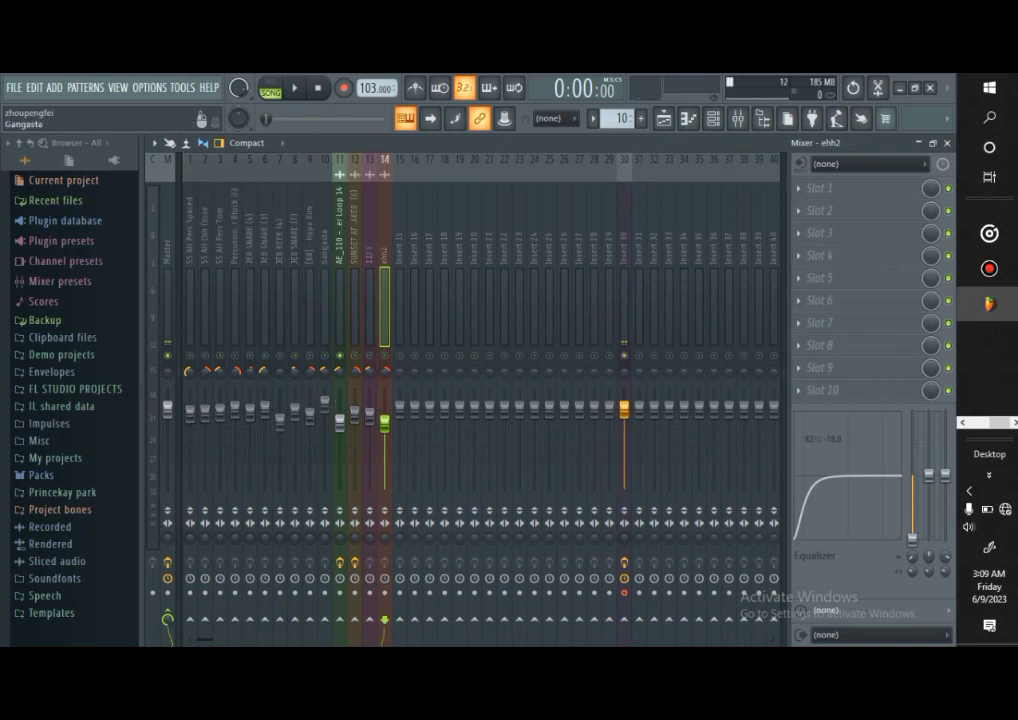
pyautogui.press('space')
pyautogui.click(340, 422)
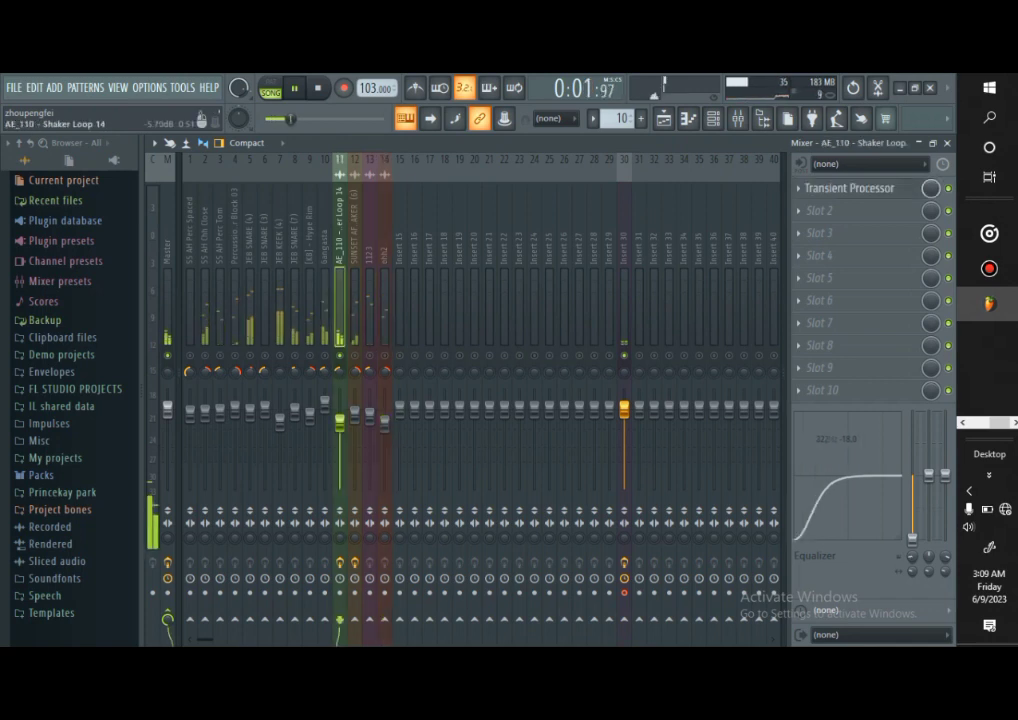
pyautogui.click(819, 211)
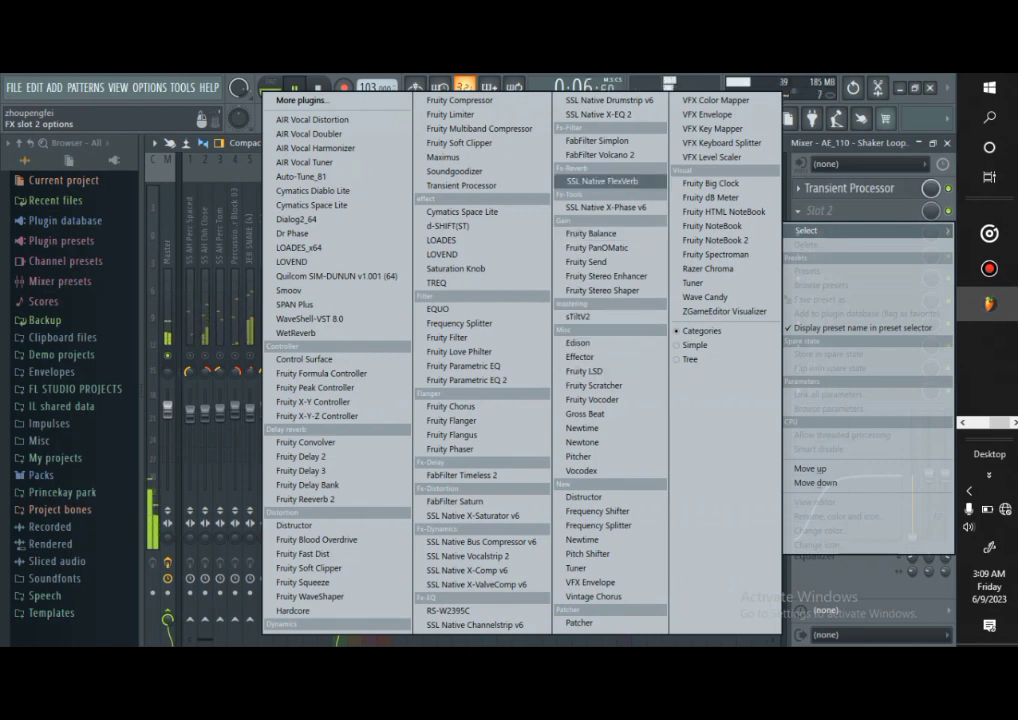
pyautogui.click(597, 247)
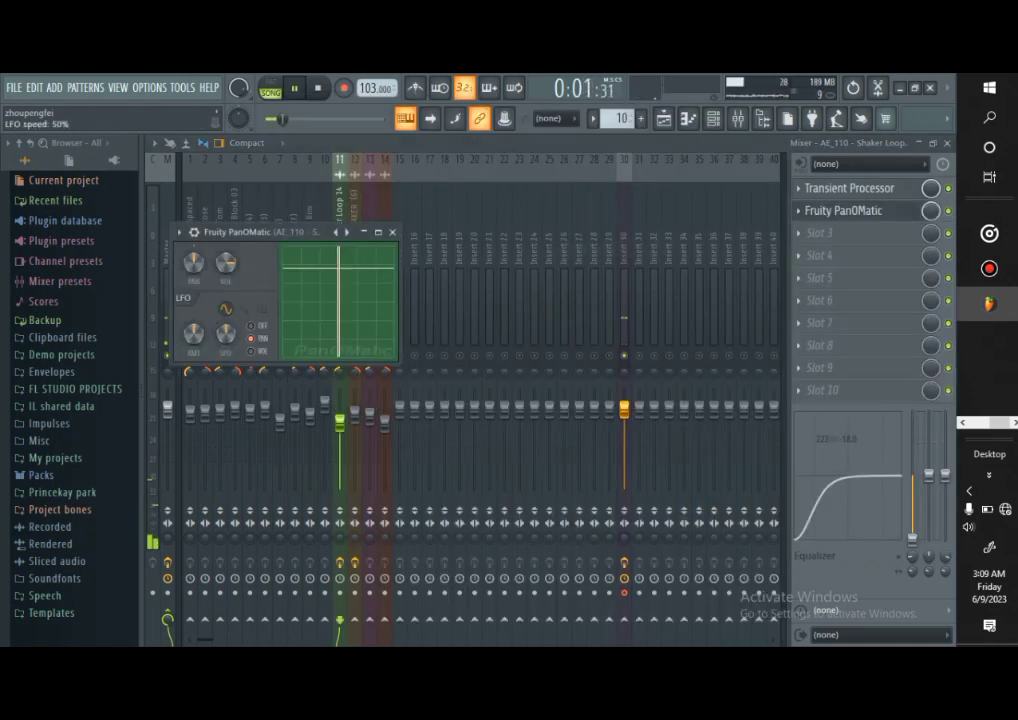
# Raise Fruity PanOMatic's LFO speed, close the plugin and raise AE_110 - Shaker Loop 14's volume slightly
pyautogui.moveTo(226, 334); pyautogui.dragTo(226, 304)
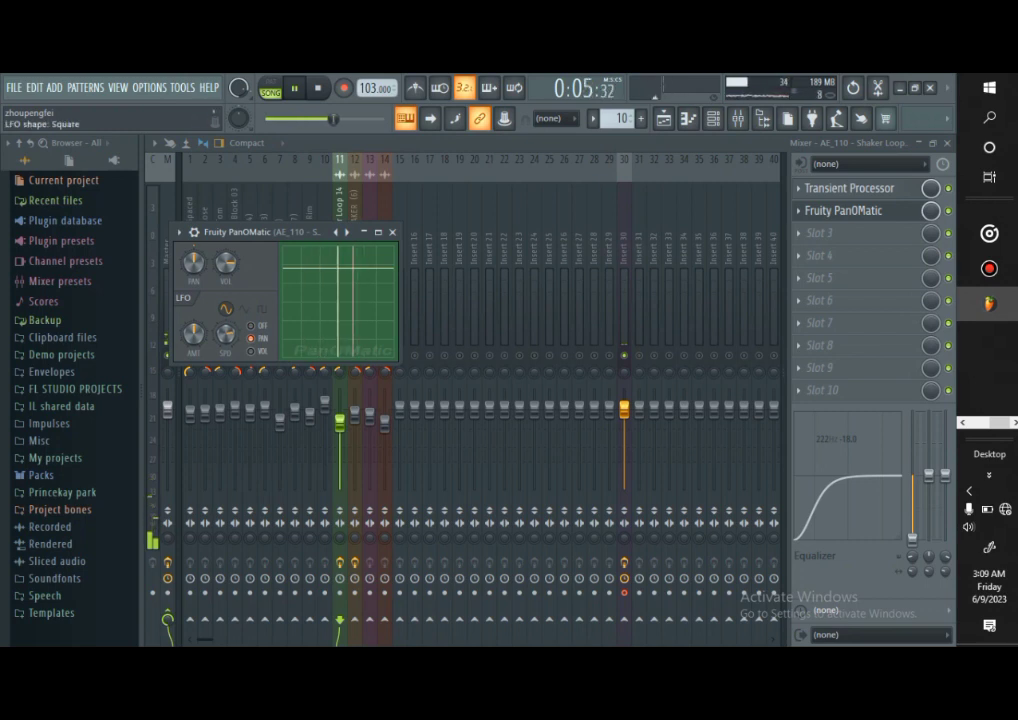
pyautogui.click(392, 232)
pyautogui.moveTo(340, 423); pyautogui.dragTo(340, 415)
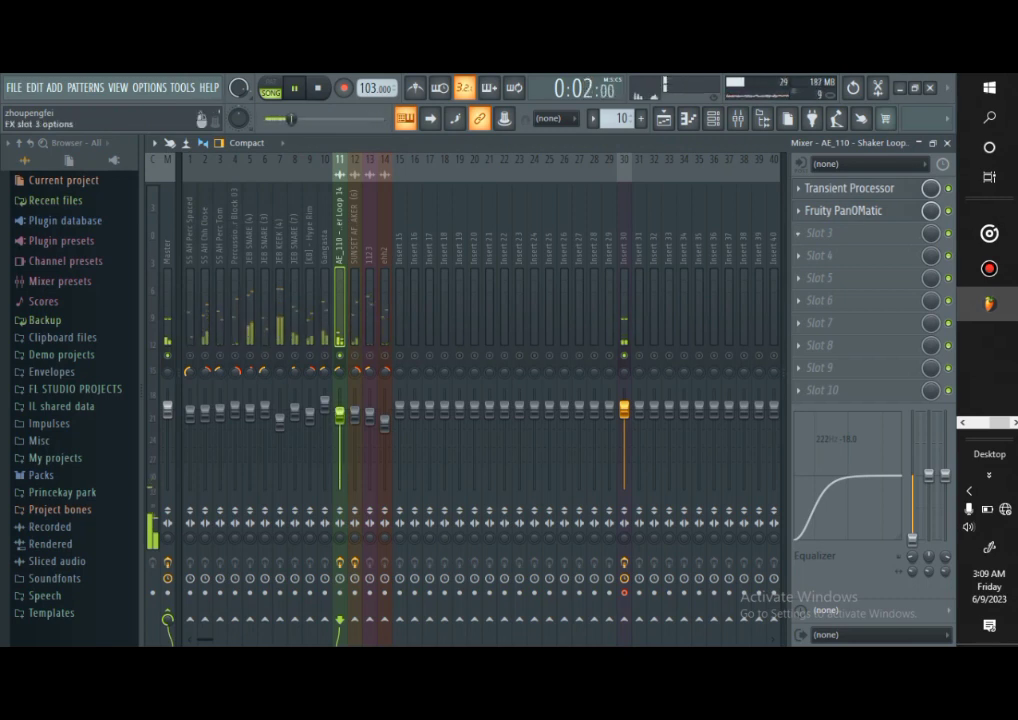
# Add Fruity Flanger in effect slot 3 of the shaker loop, try the Modulation preset and settle on Classic Deep
pyautogui.click(820, 233)
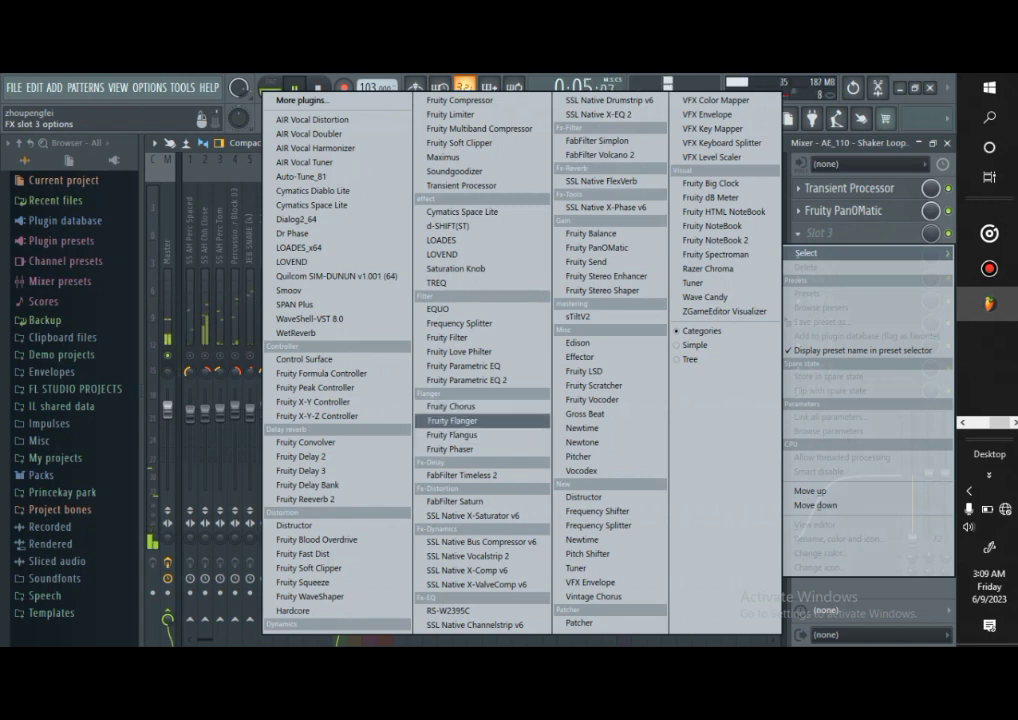
pyautogui.click(452, 420)
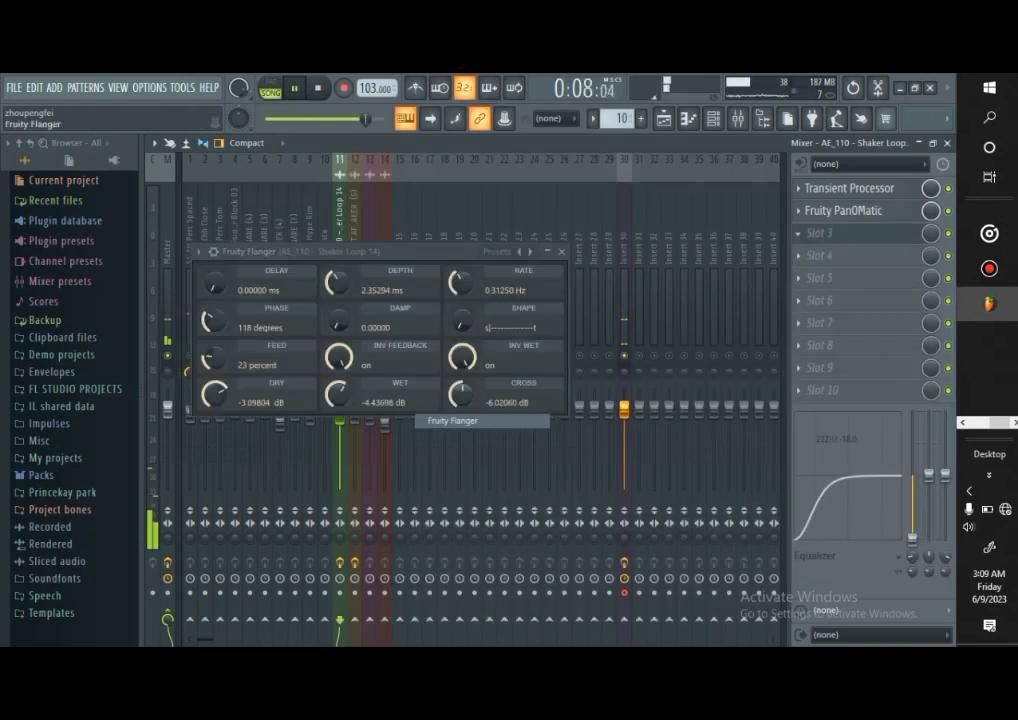
pyautogui.click(500, 251)
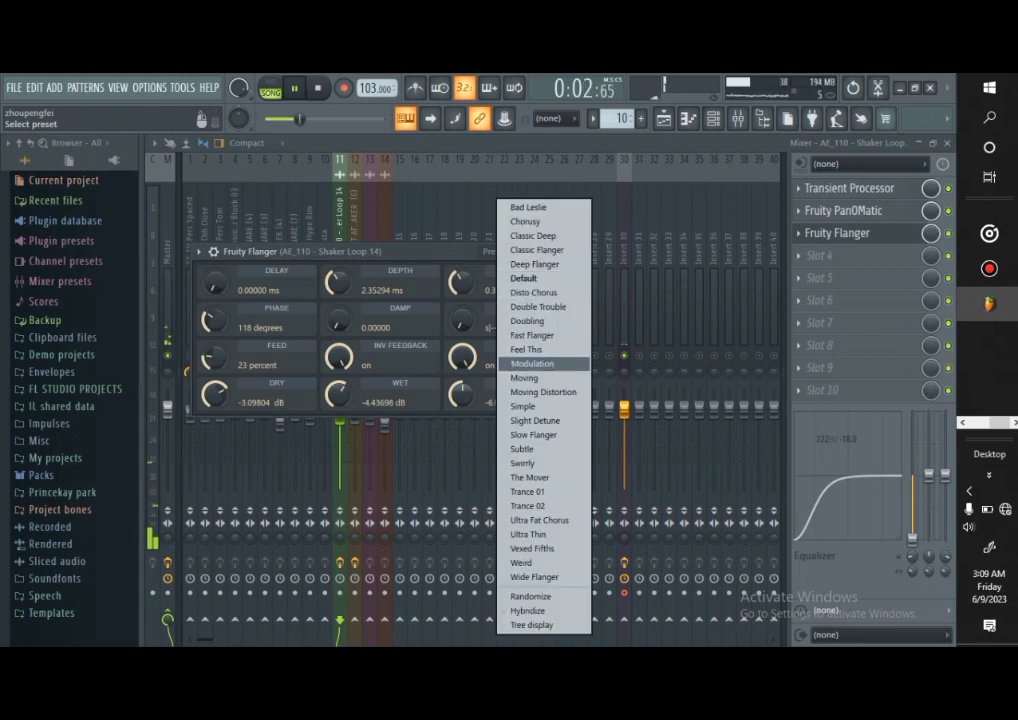
pyautogui.click(532, 364)
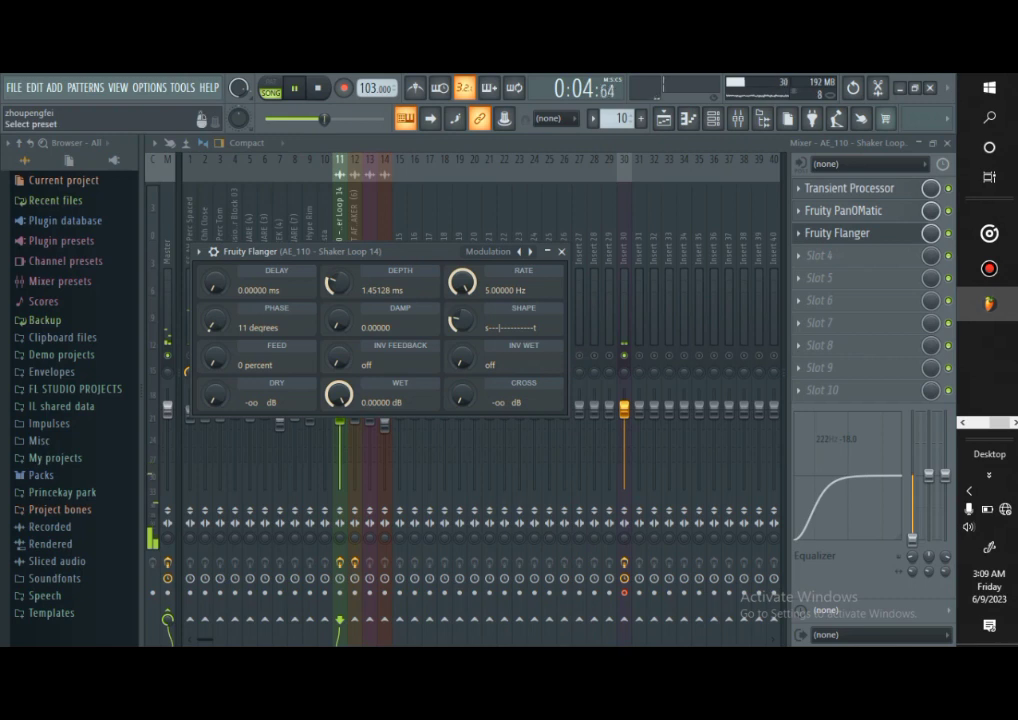
pyautogui.click(500, 251)
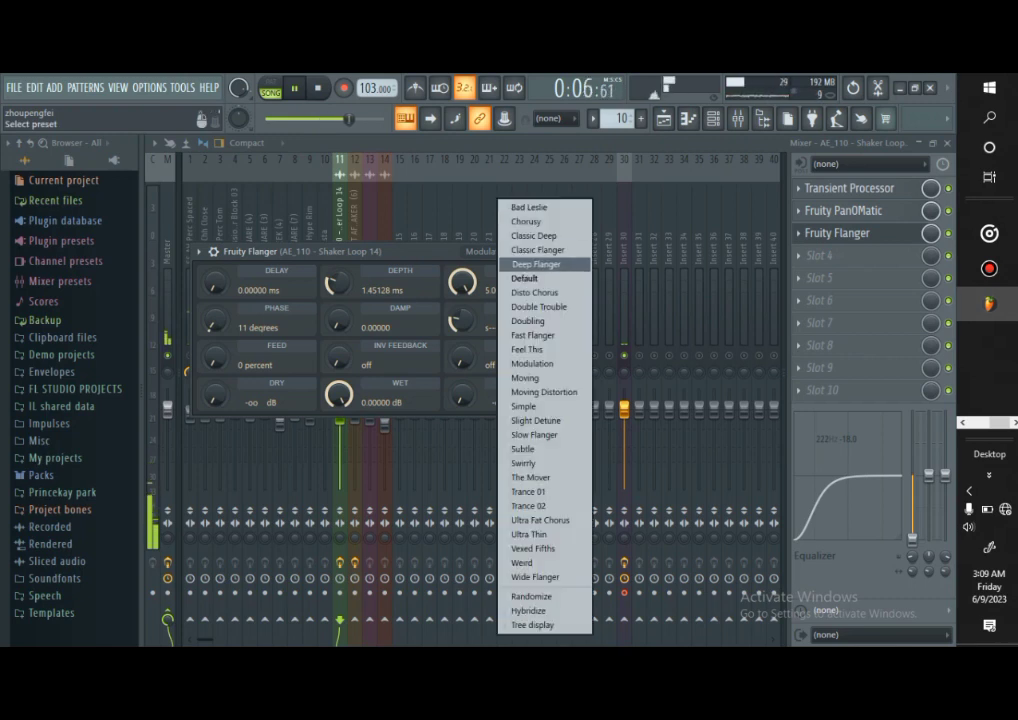
pyautogui.click(535, 236)
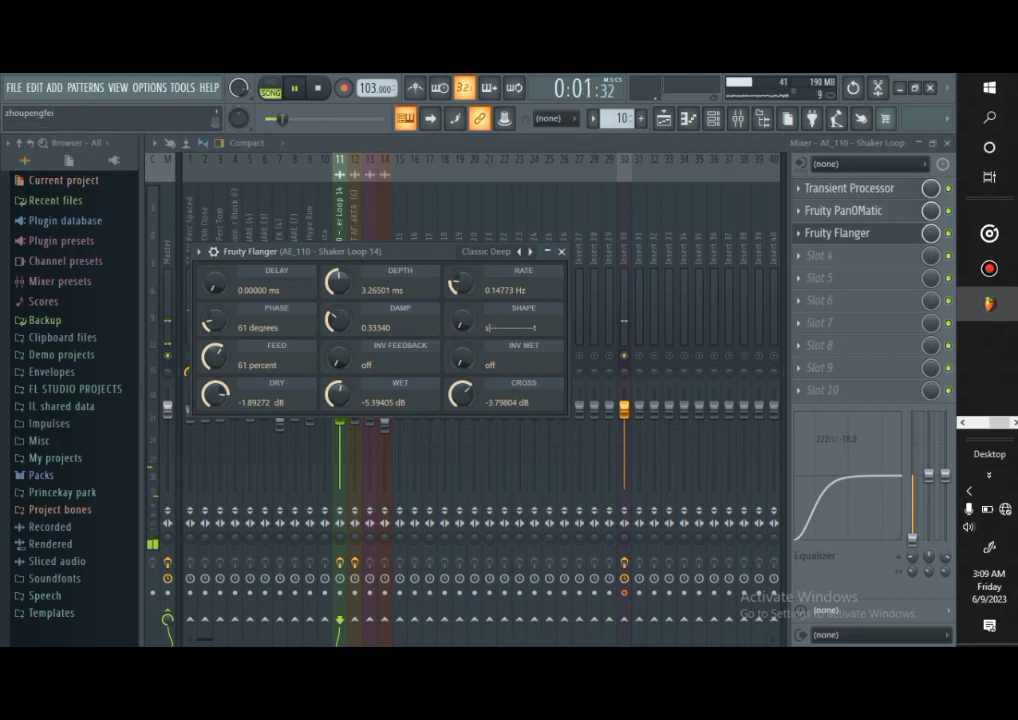
pyautogui.click(561, 251)
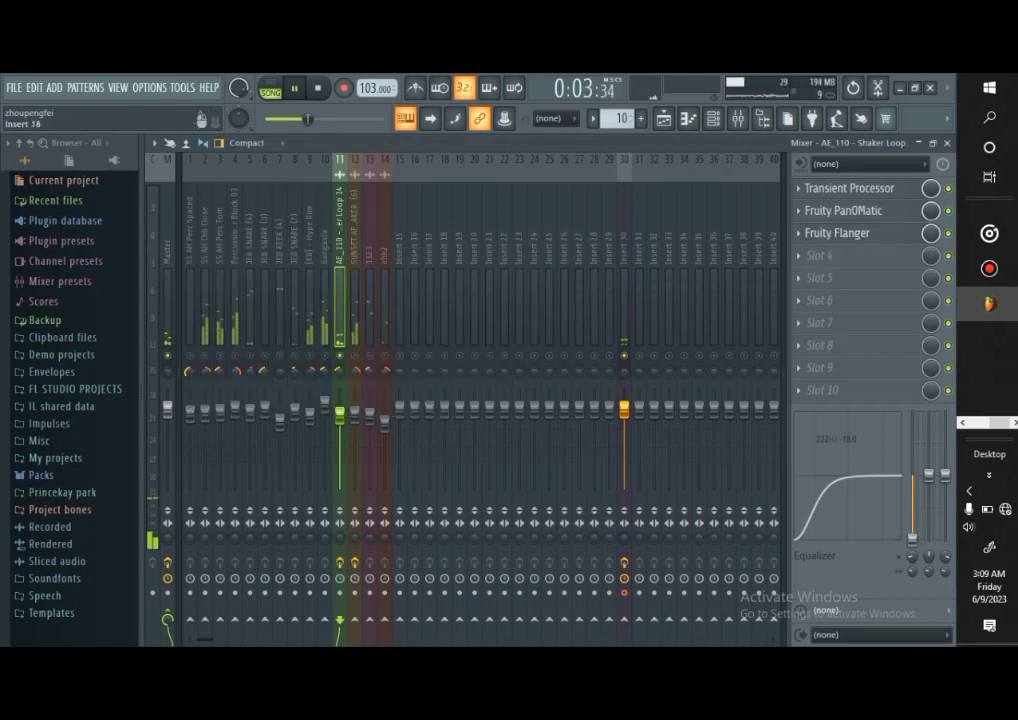
# Unmute SUNSET AFRO SHAKER (6) alongside the shaker loop, lower its volume to 88% and stop playback
pyautogui.click(354, 356)
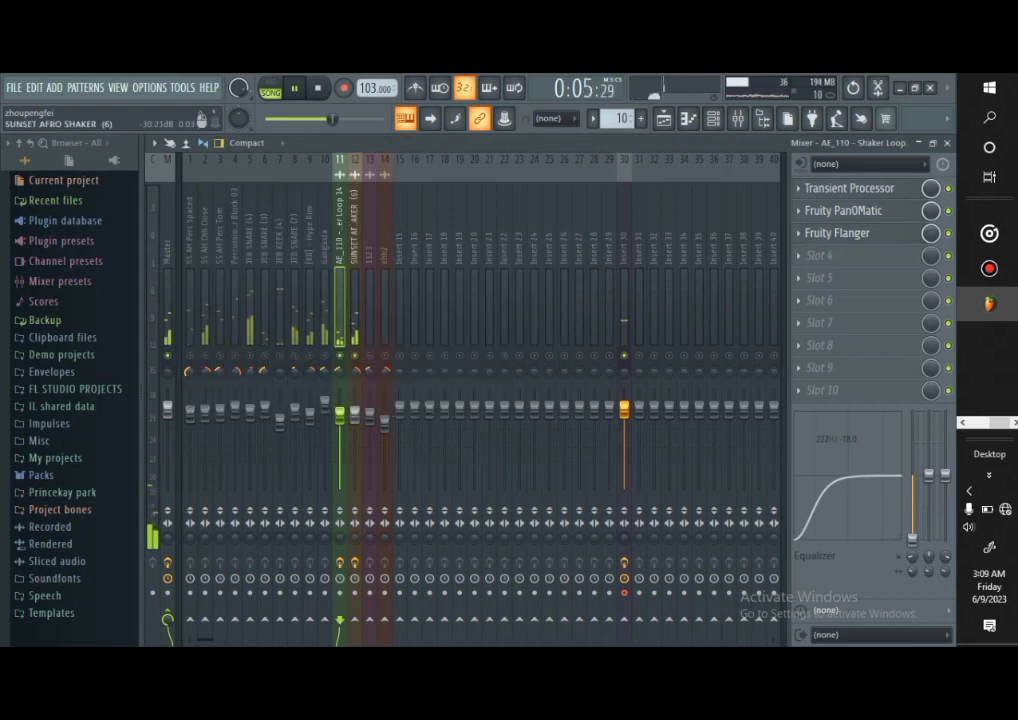
pyautogui.click(354, 328)
pyautogui.moveTo(354, 414); pyautogui.dragTo(354, 419)
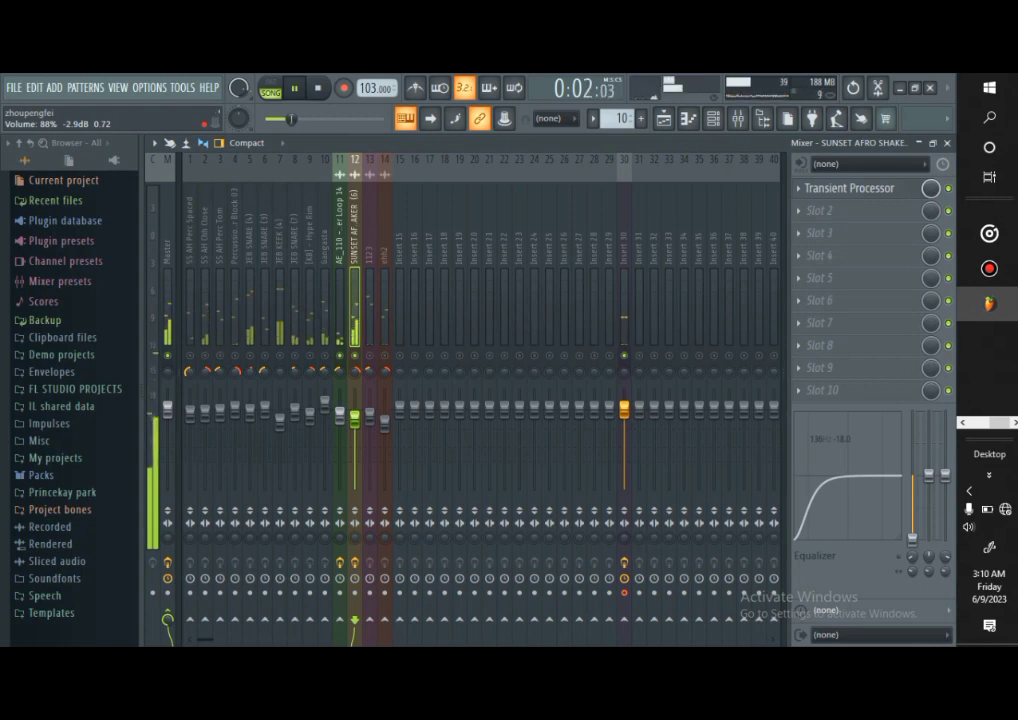
pyautogui.press('space')
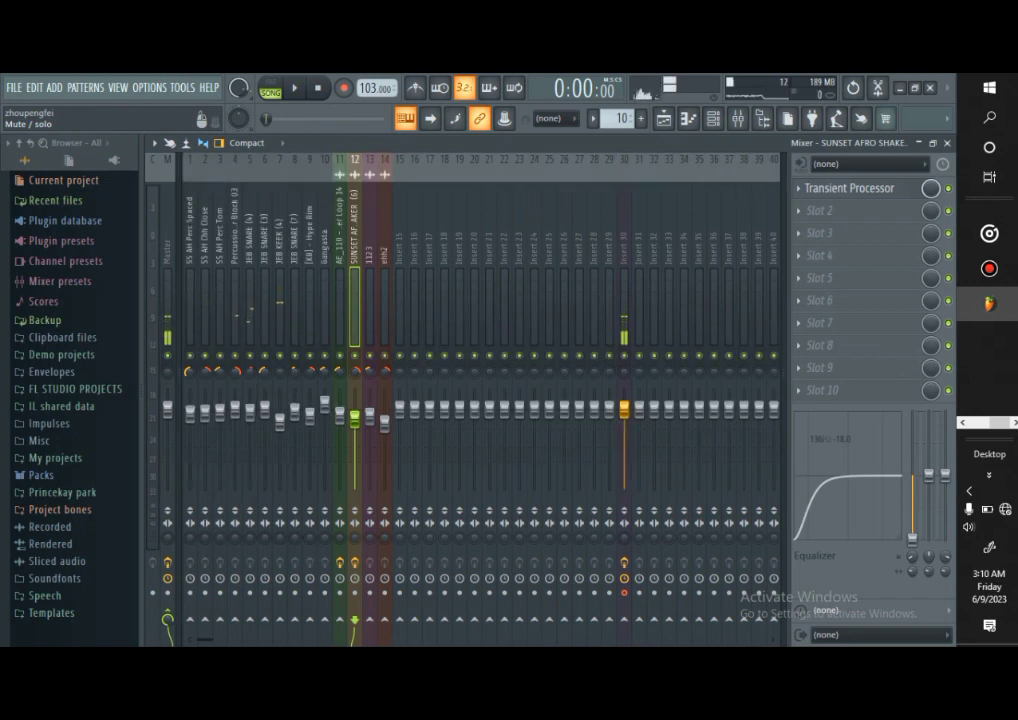
# Solo ehh2 with Insert 30 kept unmuted and add Fruity Delay 3 in its effect slot 1
pyautogui.rightClick(385, 356)
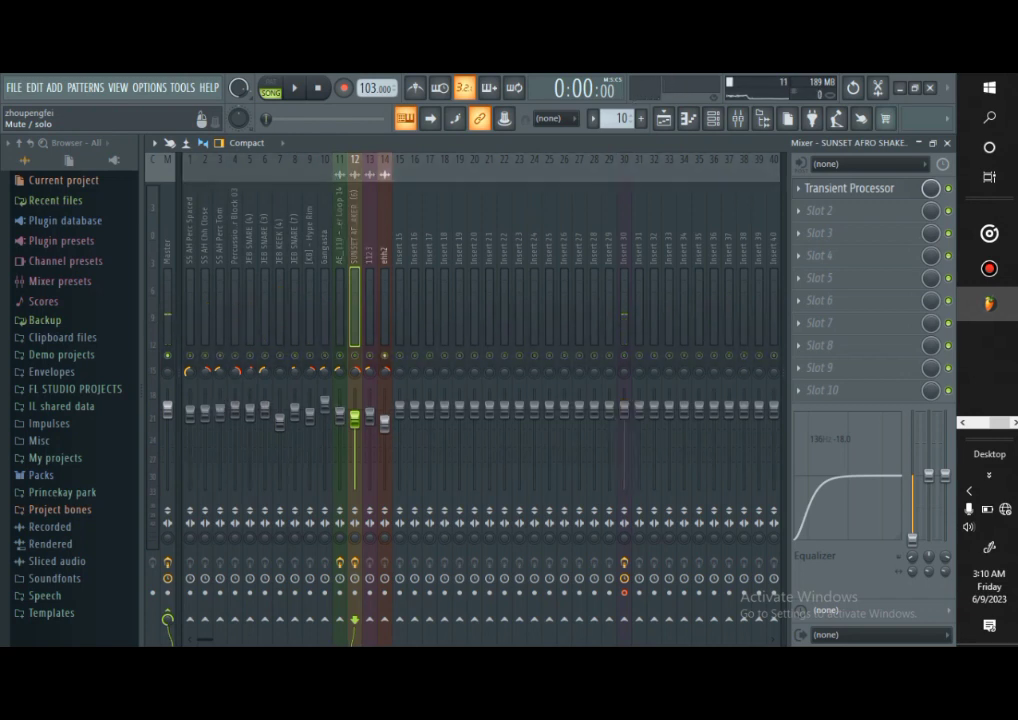
pyautogui.click(385, 320)
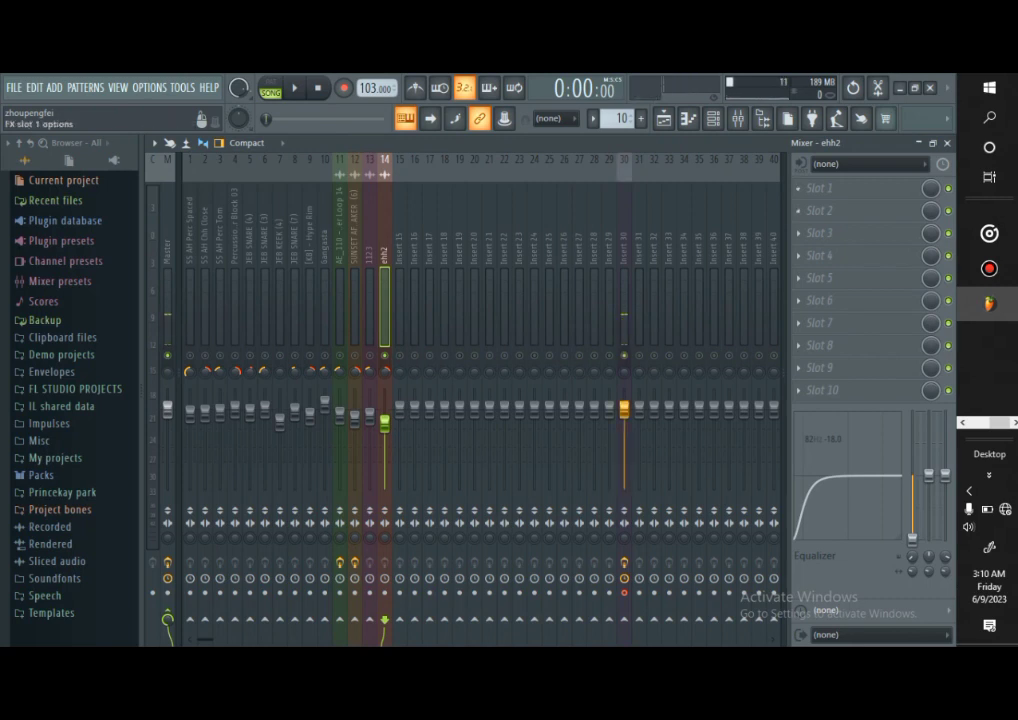
pyautogui.click(819, 188)
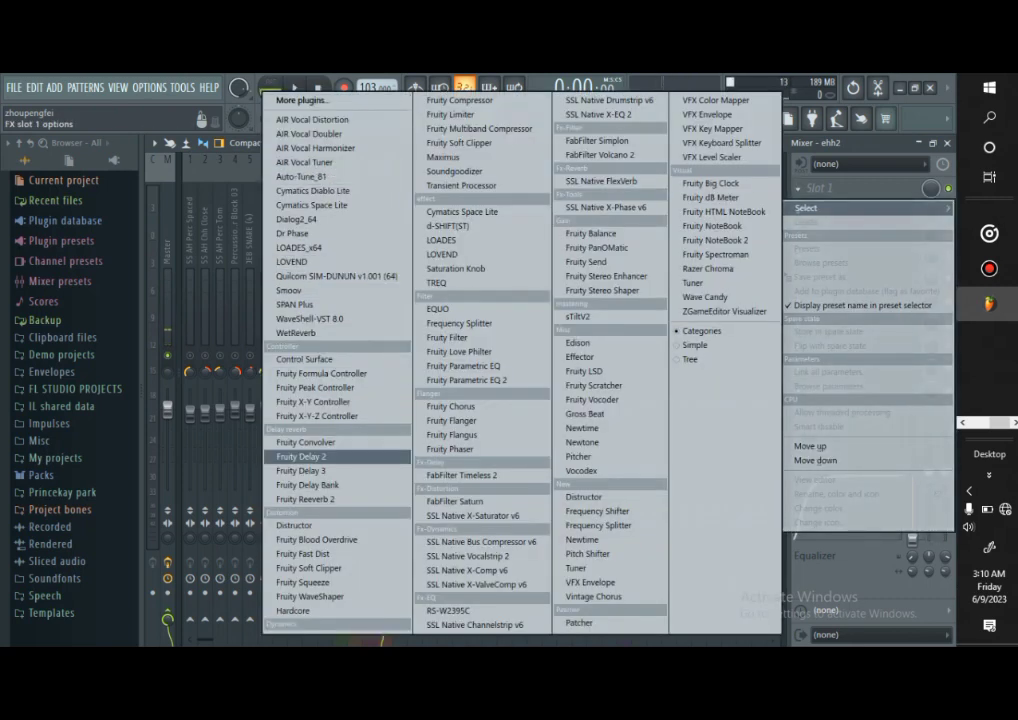
pyautogui.click(300, 470)
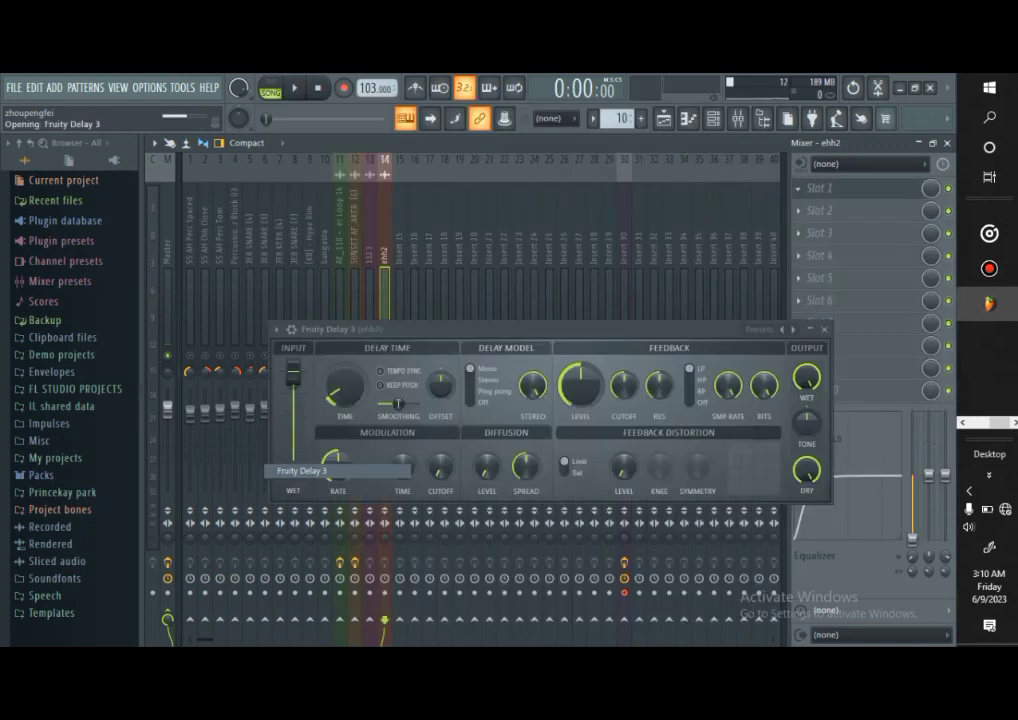
# On ehh2's Fruity Delay 3, use the Ping pong delay model, lower the feedback level and wet output, and check it in playback
pyautogui.click(480, 391)
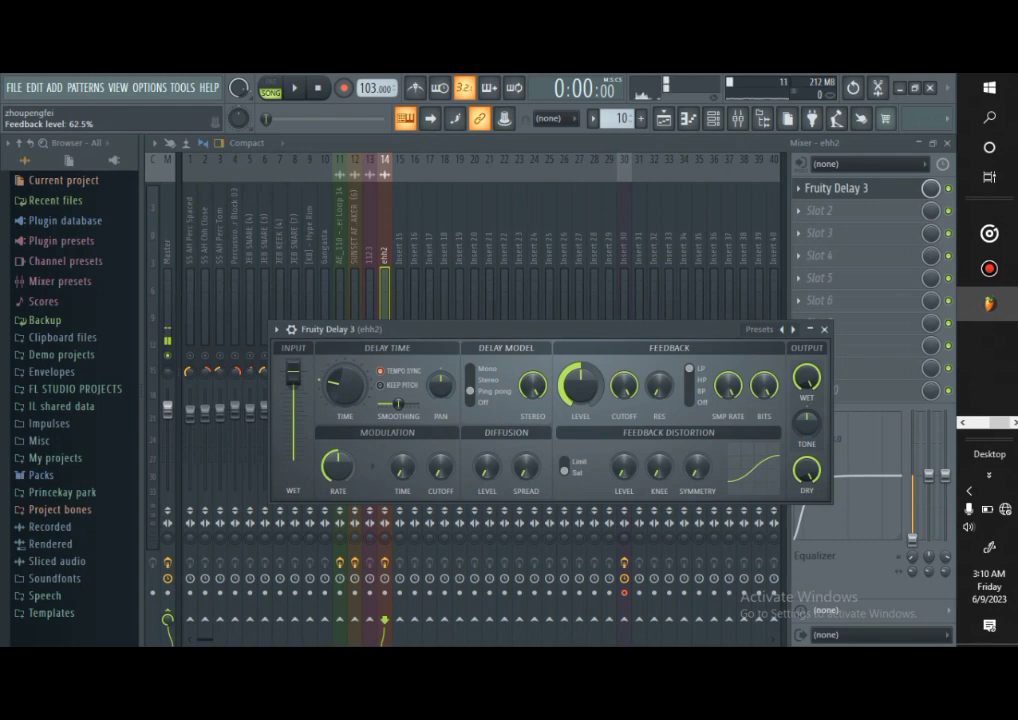
pyautogui.moveTo(580, 386); pyautogui.dragTo(580, 430)
pyautogui.moveTo(806, 378); pyautogui.dragTo(806, 440)
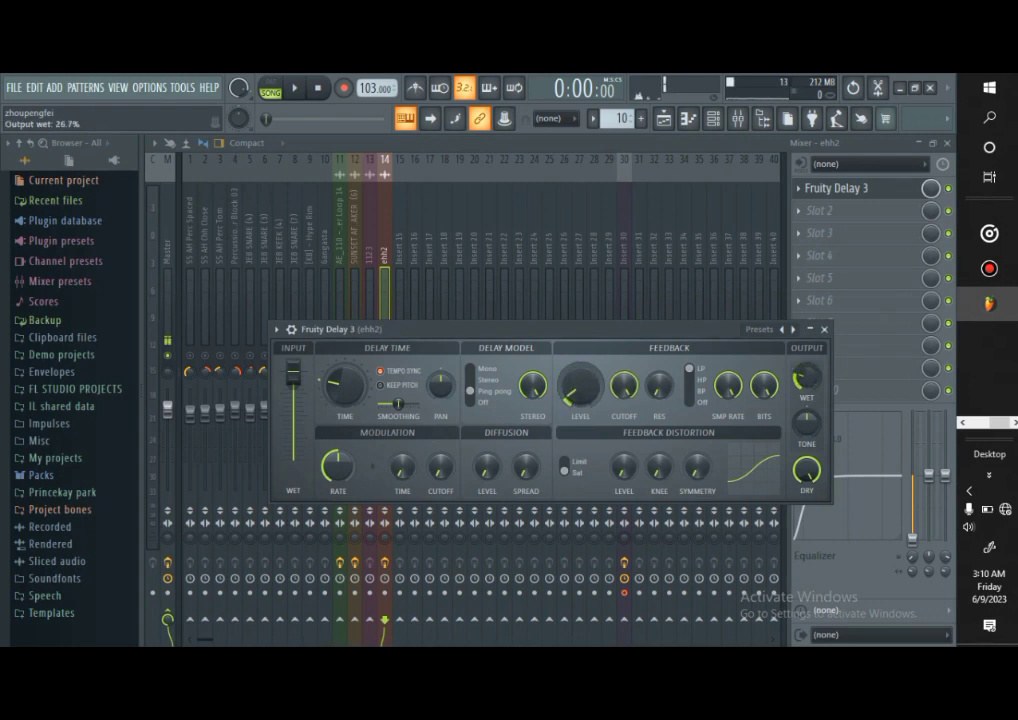
pyautogui.press('space')
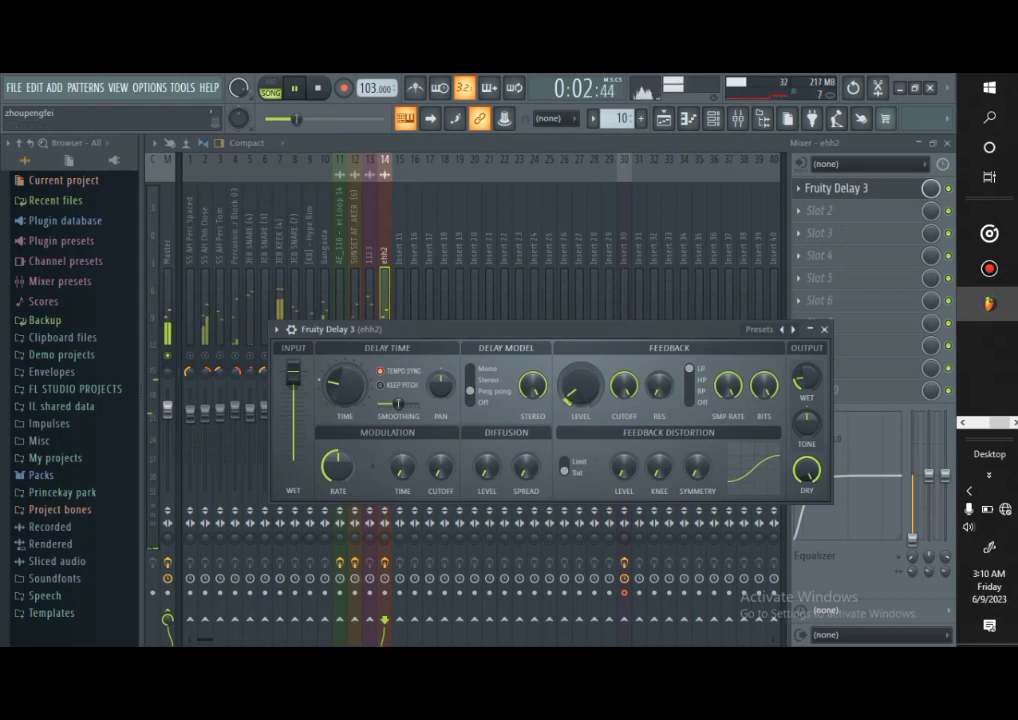
pyautogui.press('Escape')
pyautogui.press('space')
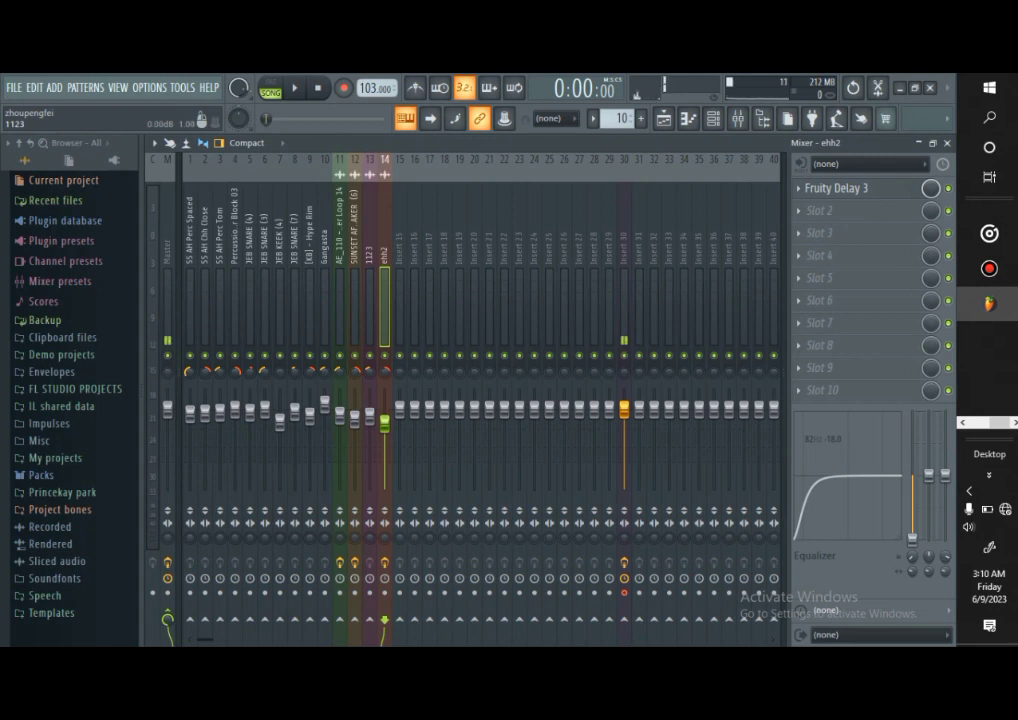
# Add Fruity Reeverb 2 in effect slot 1 of Percussion Other Block 03 and lower its early reflection level and its wet level to about 41%
pyautogui.click(235, 230)
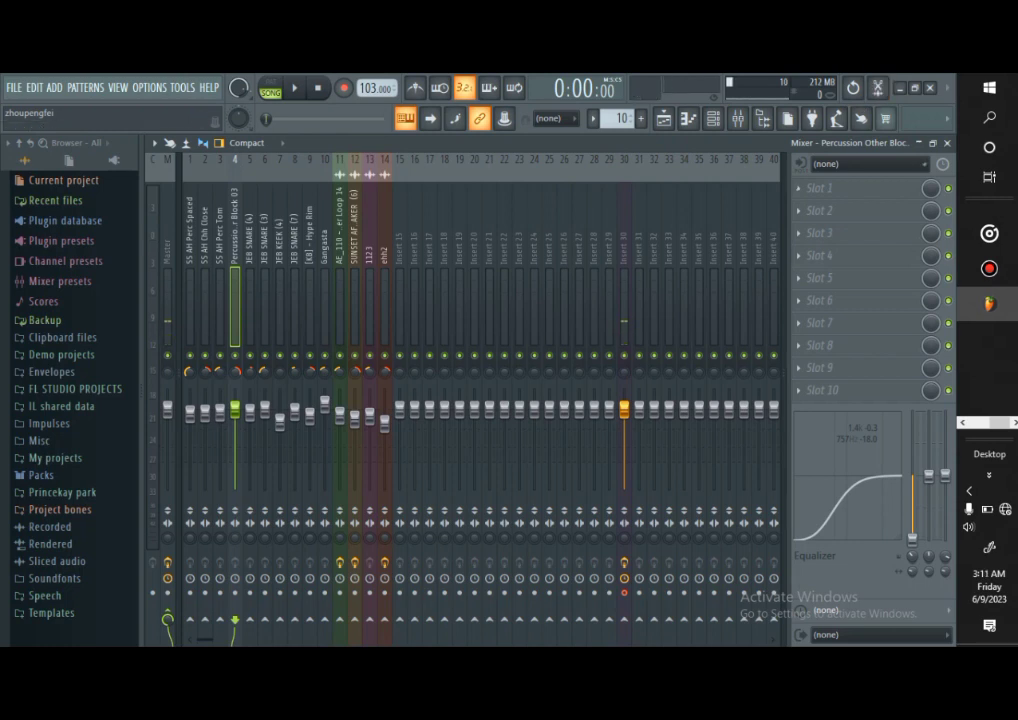
pyautogui.click(800, 189)
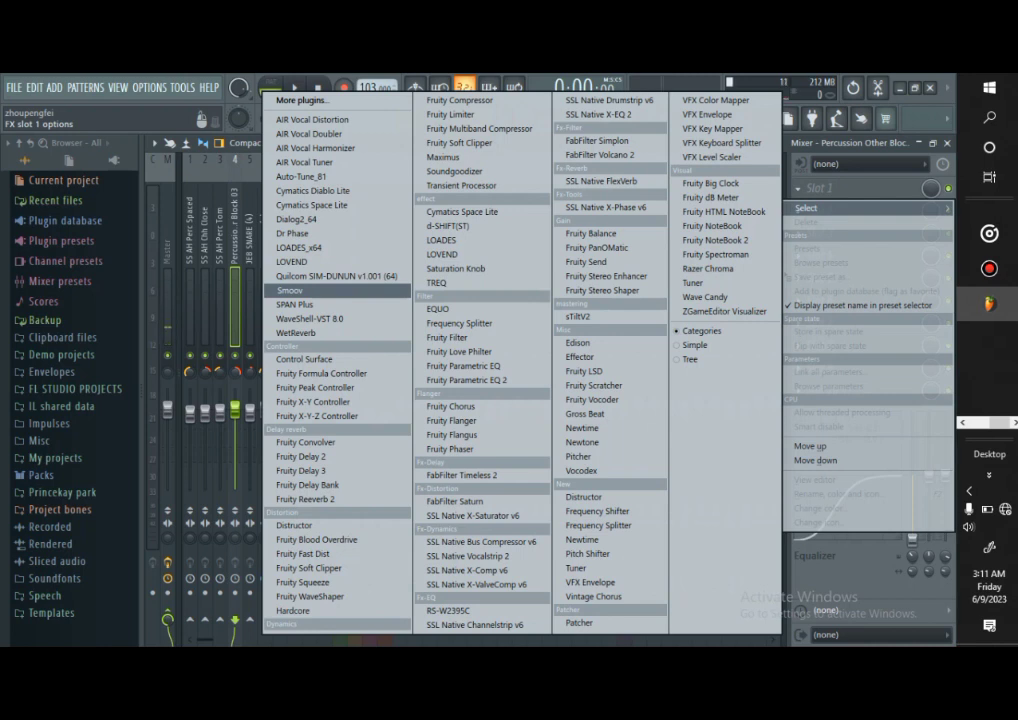
pyautogui.click(305, 499)
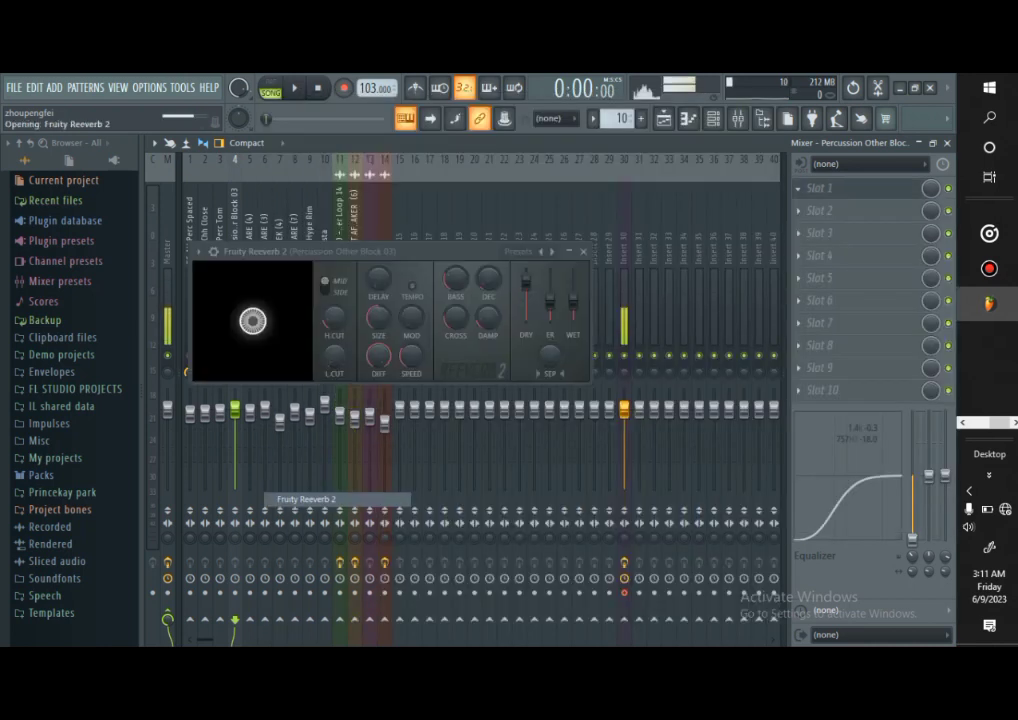
pyautogui.click(294, 88)
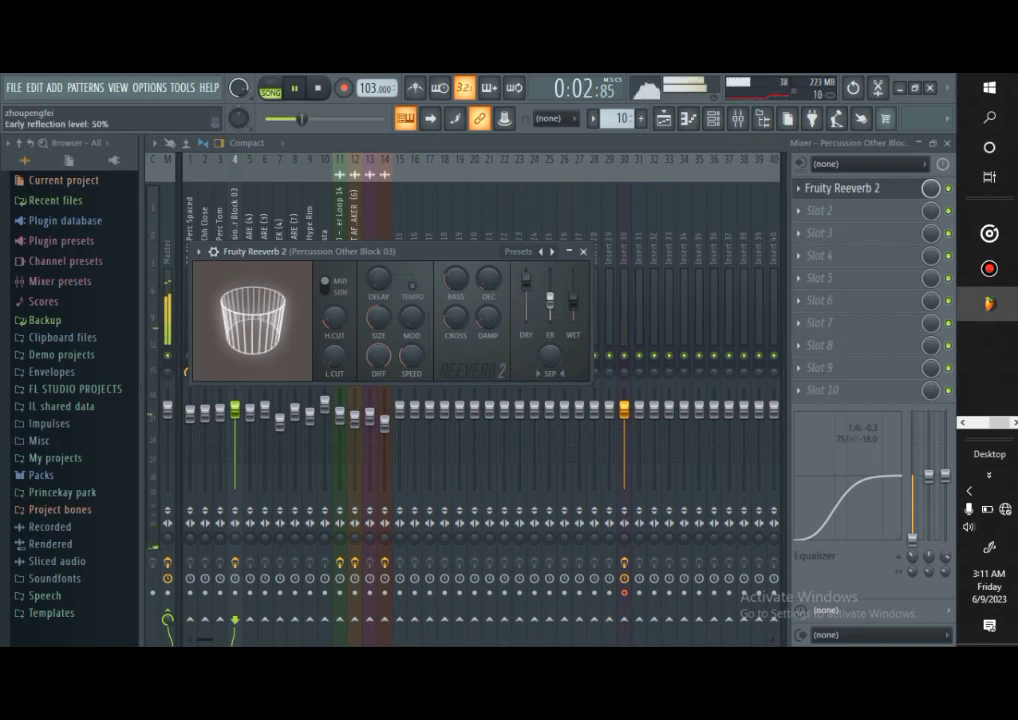
pyautogui.moveTo(573, 300)
pyautogui.mouseDown()
pyautogui.moveTo(573, 320)
pyautogui.moveTo(549, 318)
pyautogui.moveTo(549, 305)
pyautogui.moveTo(573, 317)
pyautogui.moveTo(573, 306)
pyautogui.mouseUp()
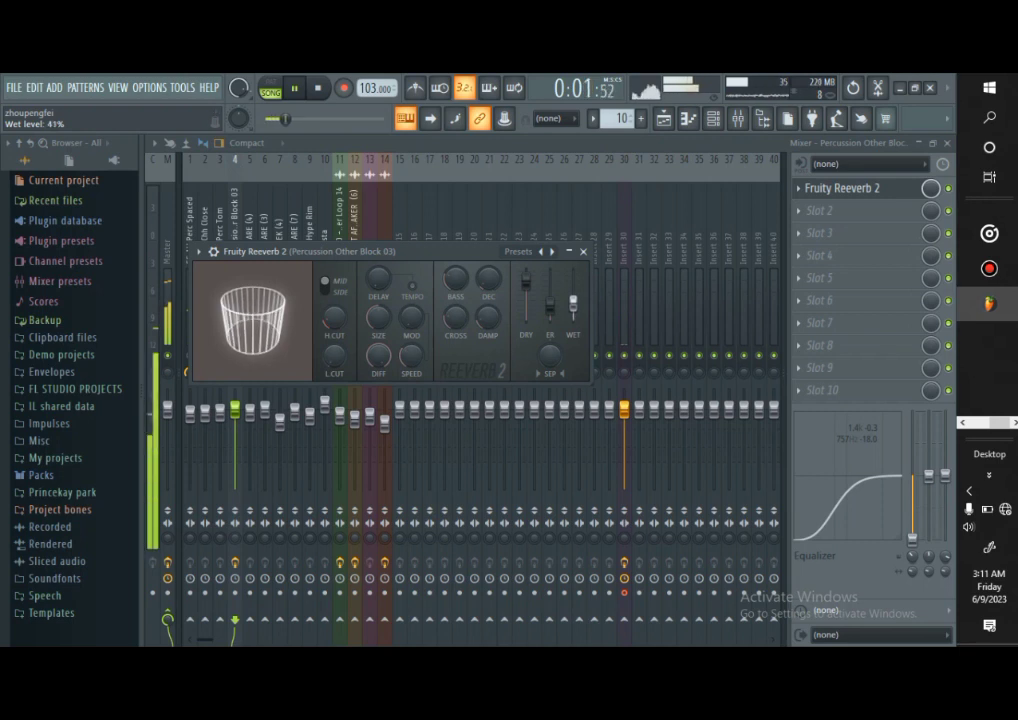
pyautogui.moveTo(573, 306); pyautogui.dragTo(573, 305)
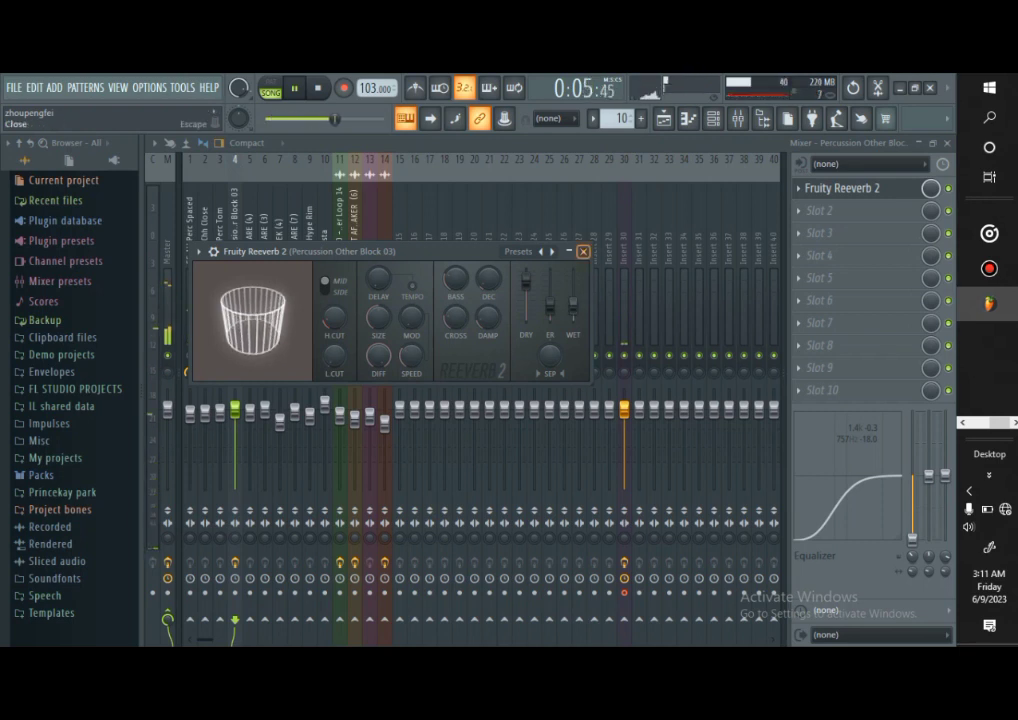
pyautogui.click(583, 251)
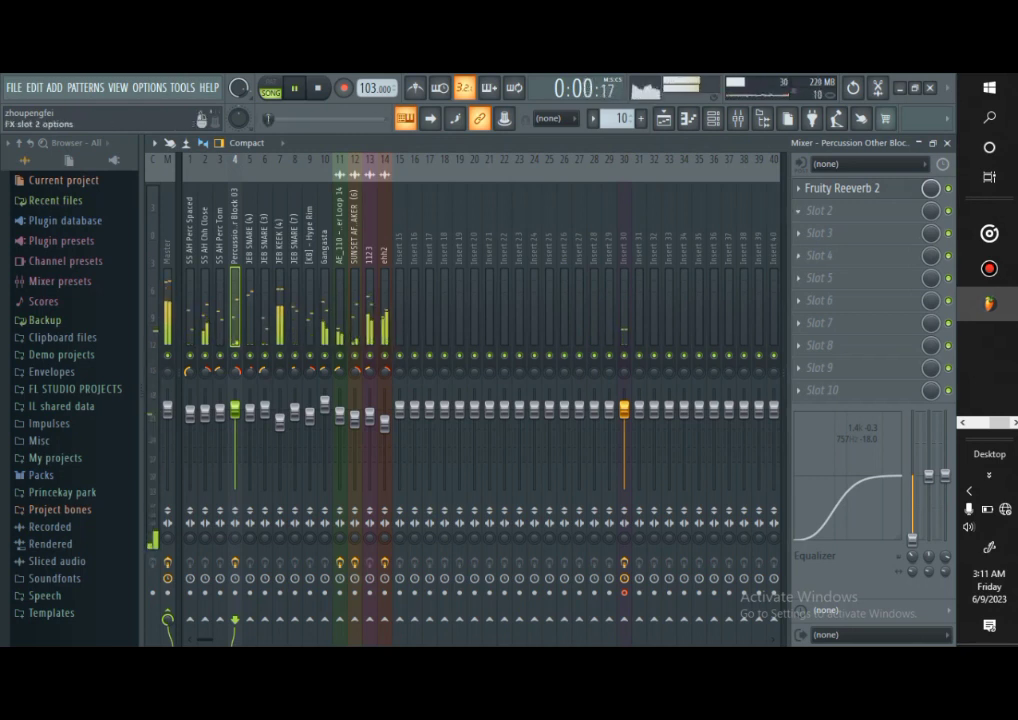
# Raise Fruity Reeverb 2's low cut to about 725 Hz, stop playback and slightly lower Percussion Other Block 03's volume
pyautogui.click(840, 188)
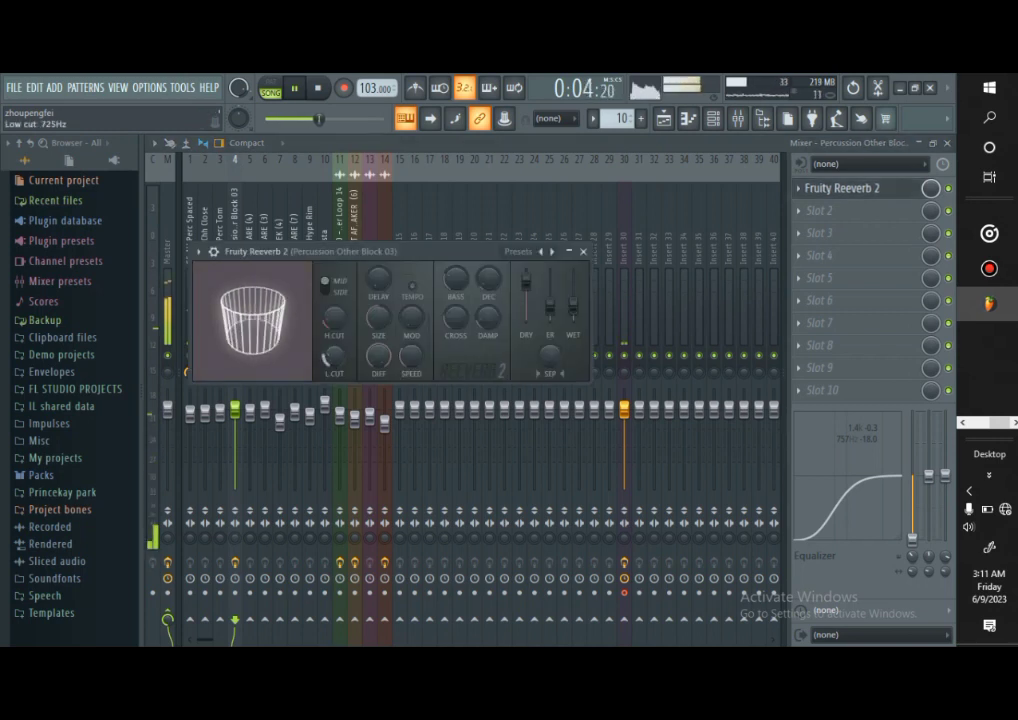
pyautogui.click(583, 251)
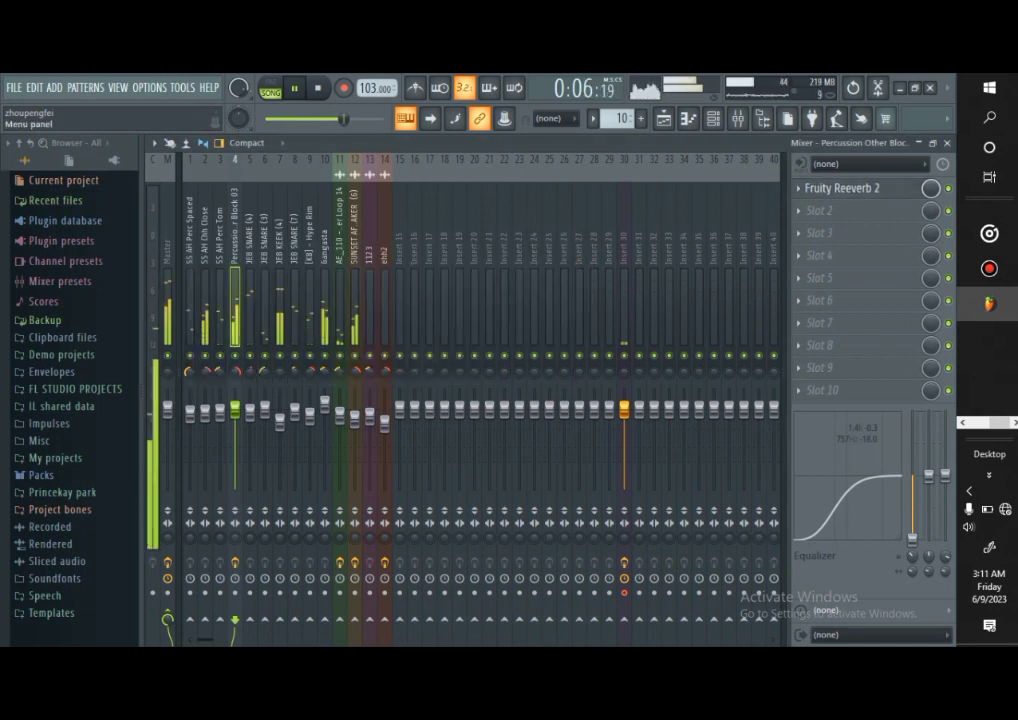
pyautogui.click(318, 88)
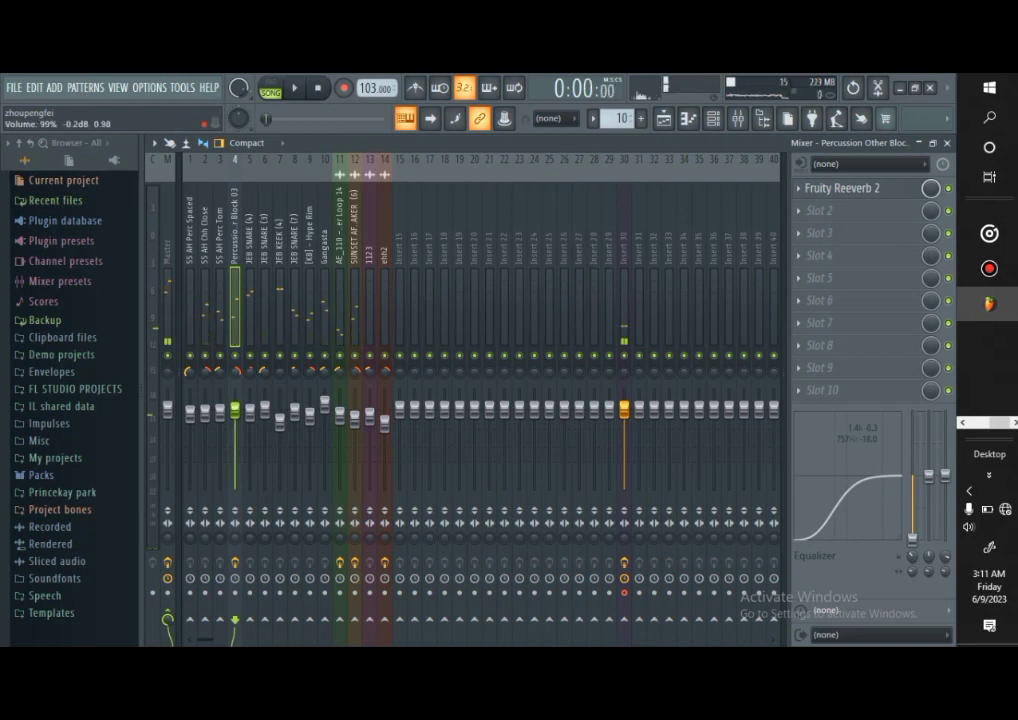
pyautogui.moveTo(235, 412); pyautogui.dragTo(235, 414)
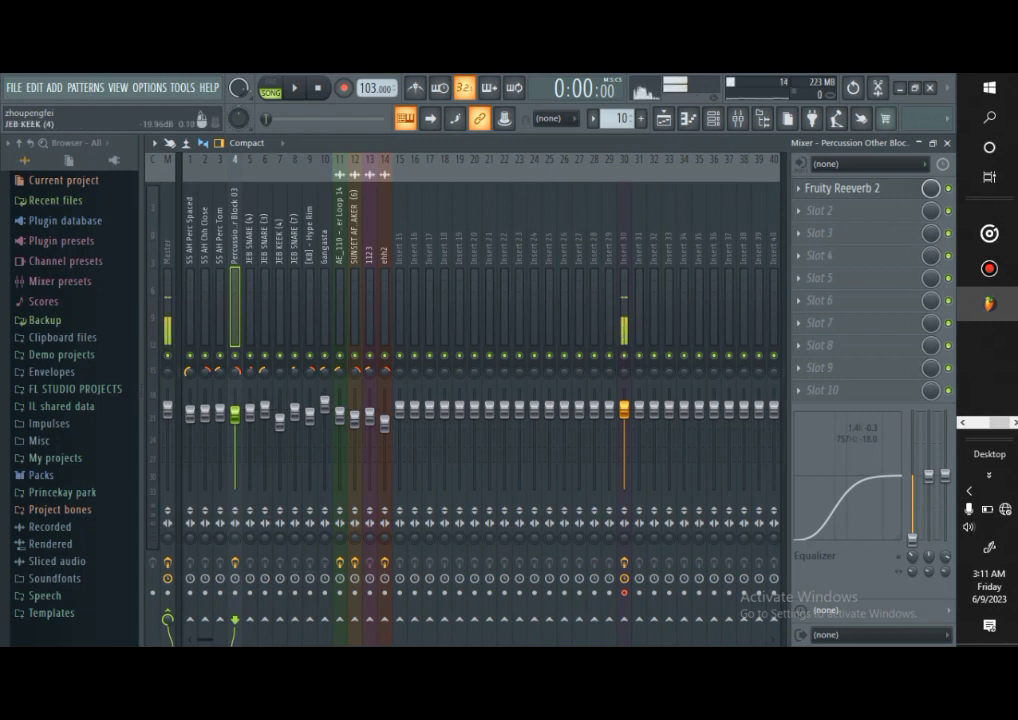
# Set JEB KEEK (4)'s stereo separation to 100% merged and lower its volume to about 80% during playback
pyautogui.click(280, 314)
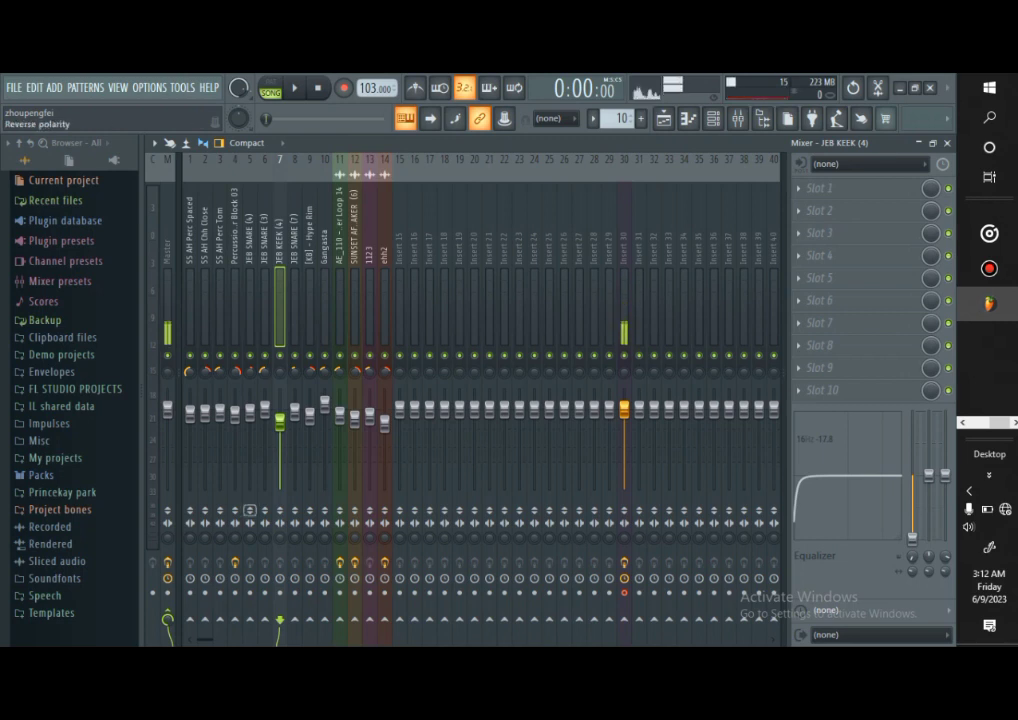
pyautogui.moveTo(280, 538); pyautogui.dragTo(280, 478)
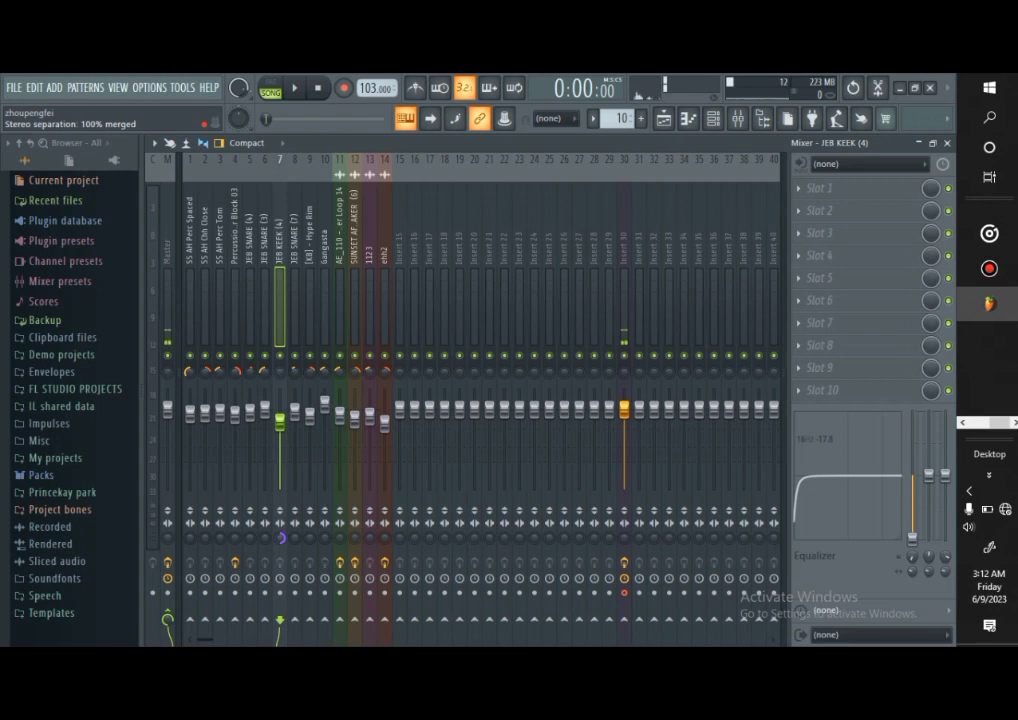
pyautogui.press('space')
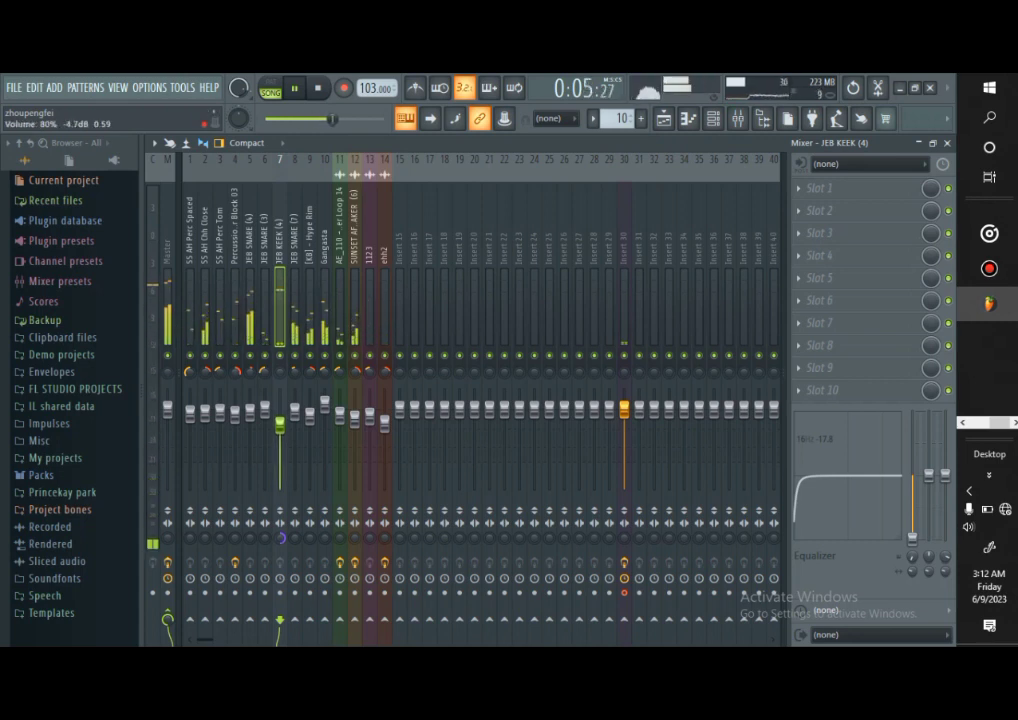
pyautogui.press('space')
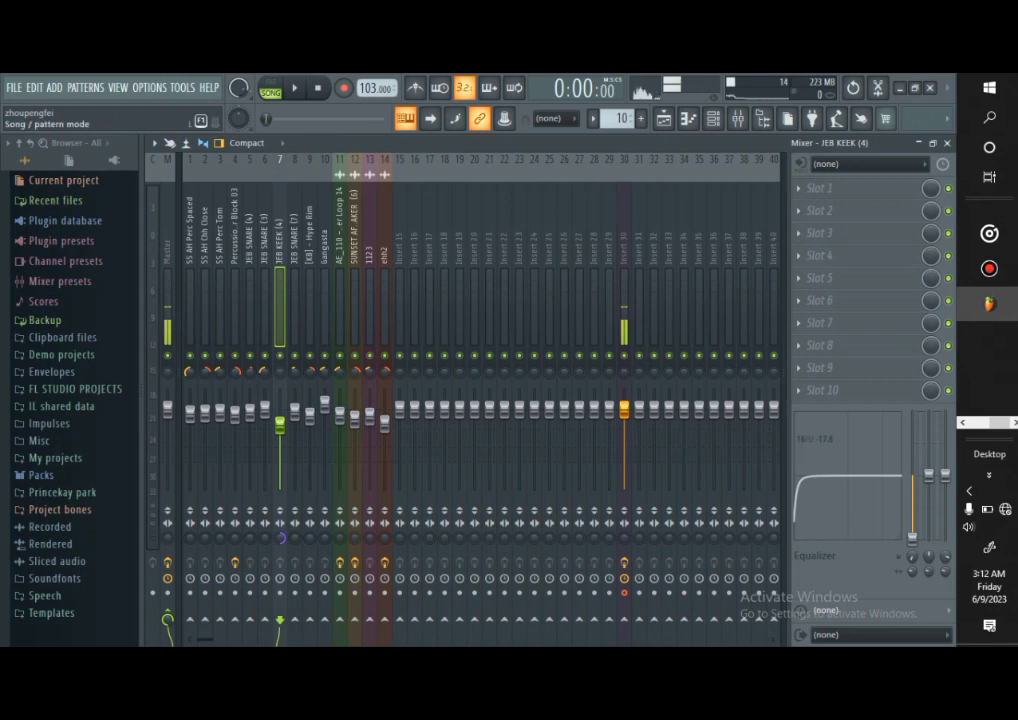
# Rename the empty mixer track Insert 18 as drum bus
pyautogui.click(384, 290)
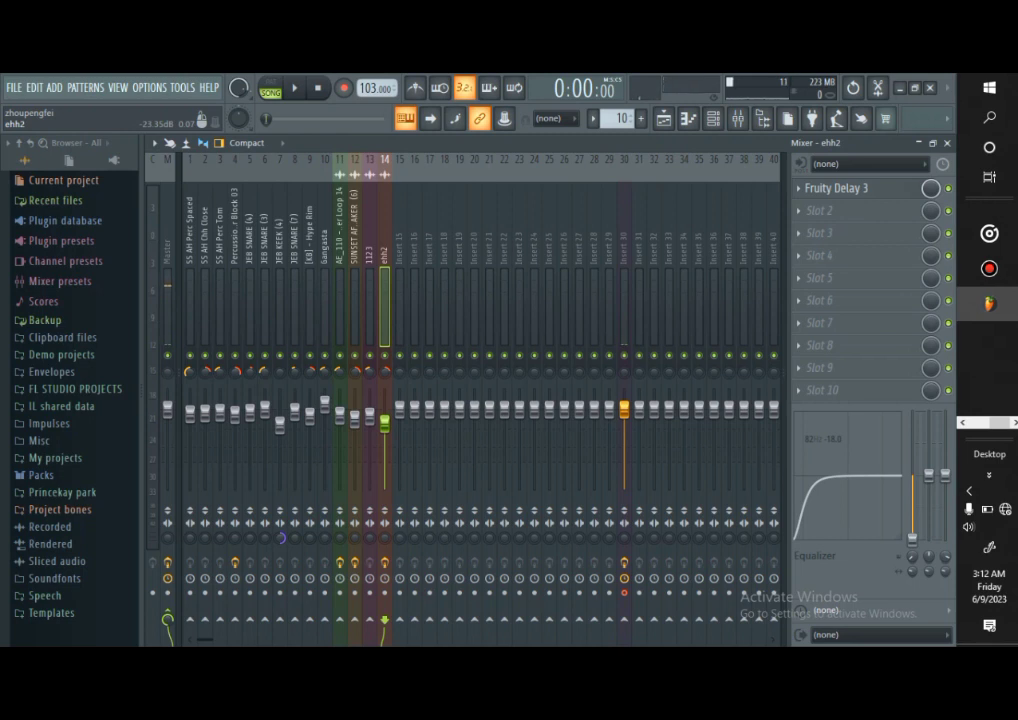
pyautogui.moveTo(384, 300); pyautogui.dragTo(190, 300)
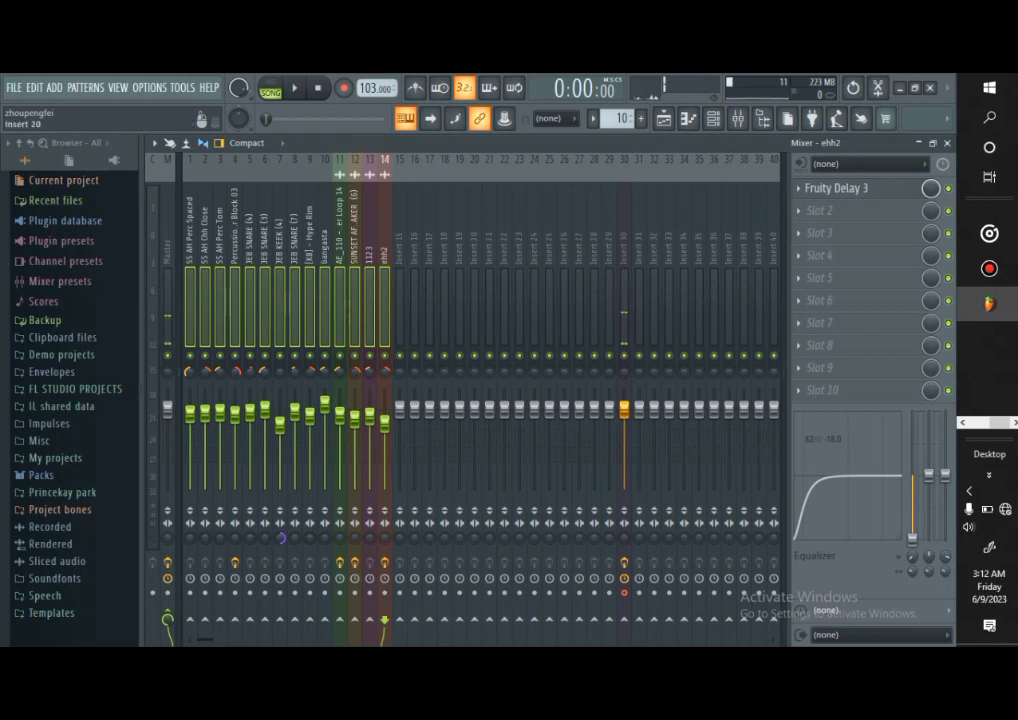
pyautogui.rightClick(450, 160)
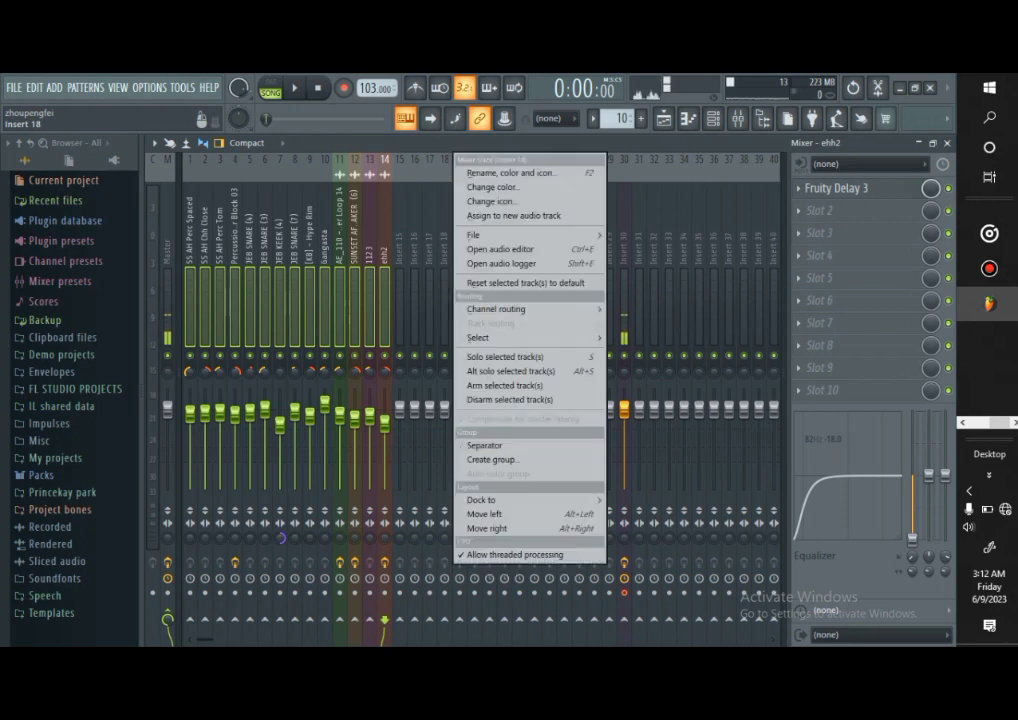
pyautogui.click(488, 170)
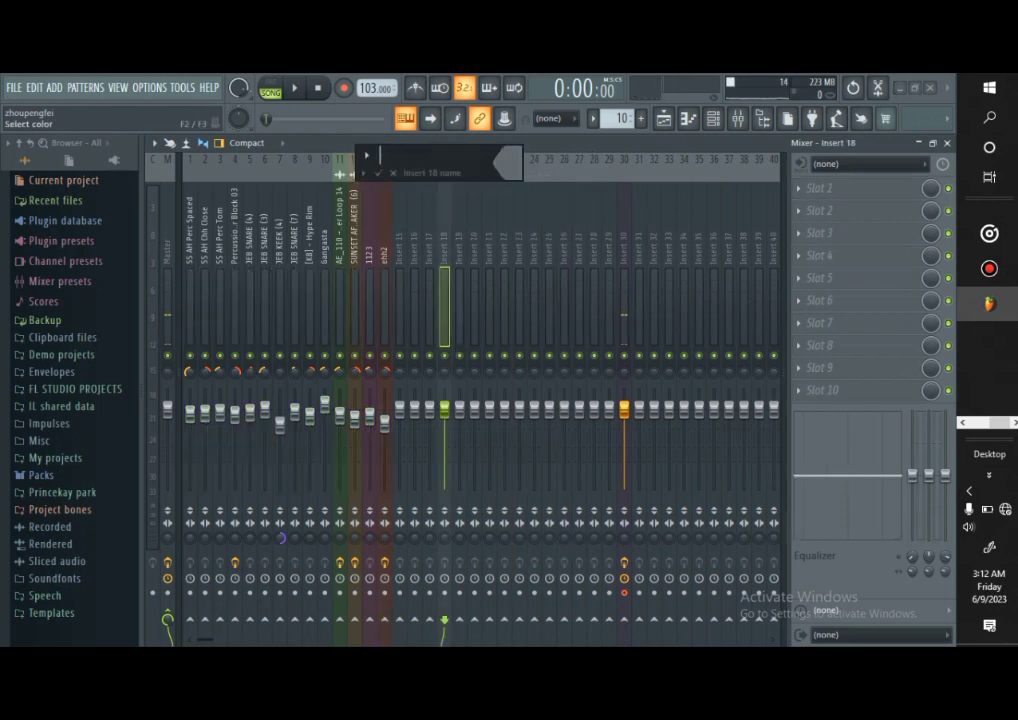
pyautogui.write('drum bus')
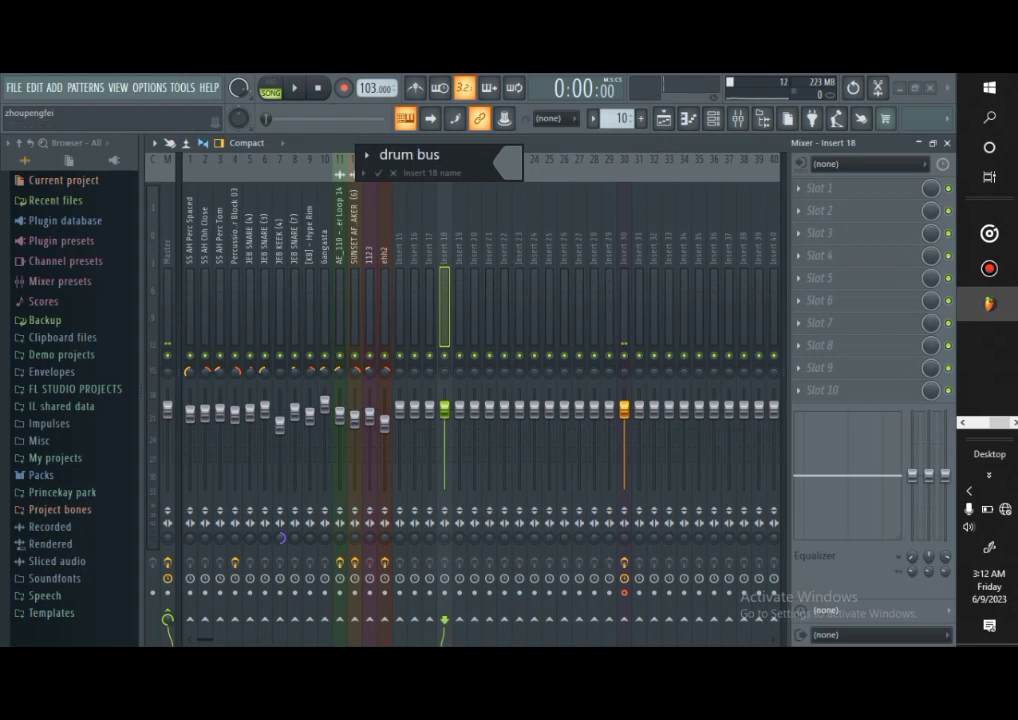
pyautogui.press('Return')
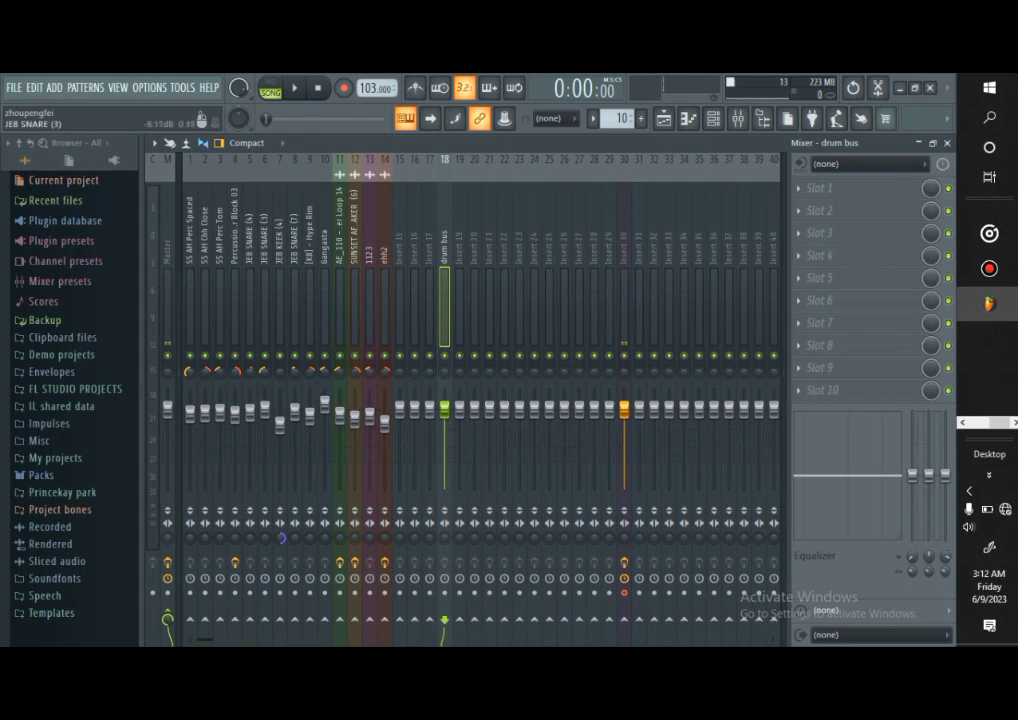
# Select mixer tracks 1 to 14 together and sidechain them only to the drum bus track
pyautogui.click(384, 335)
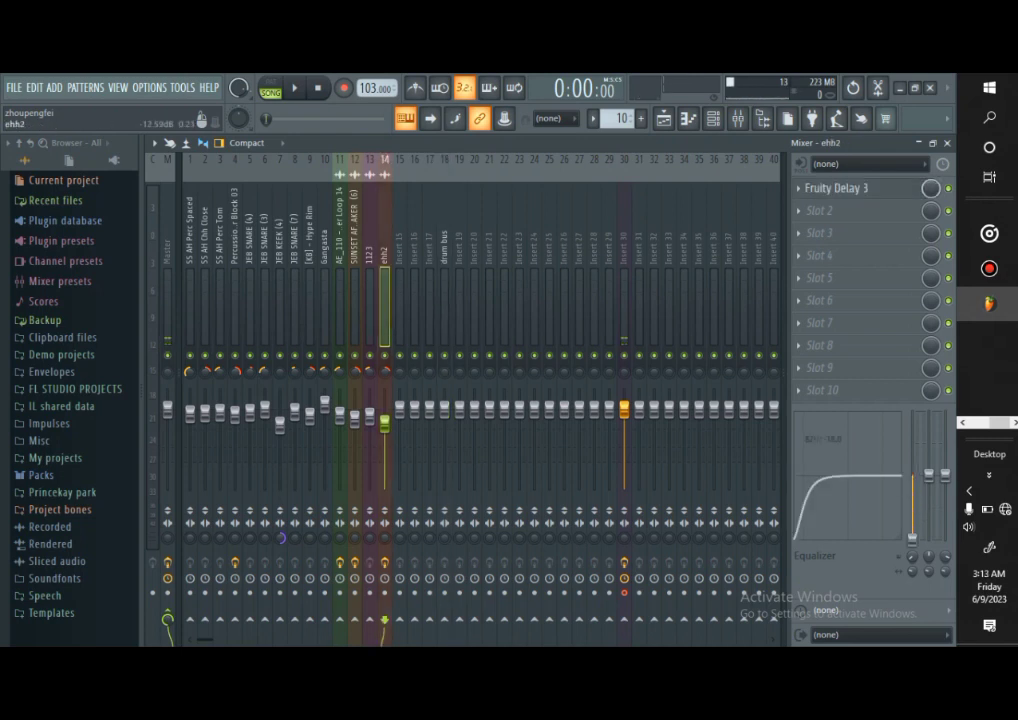
pyautogui.moveTo(384, 335); pyautogui.dragTo(190, 336)
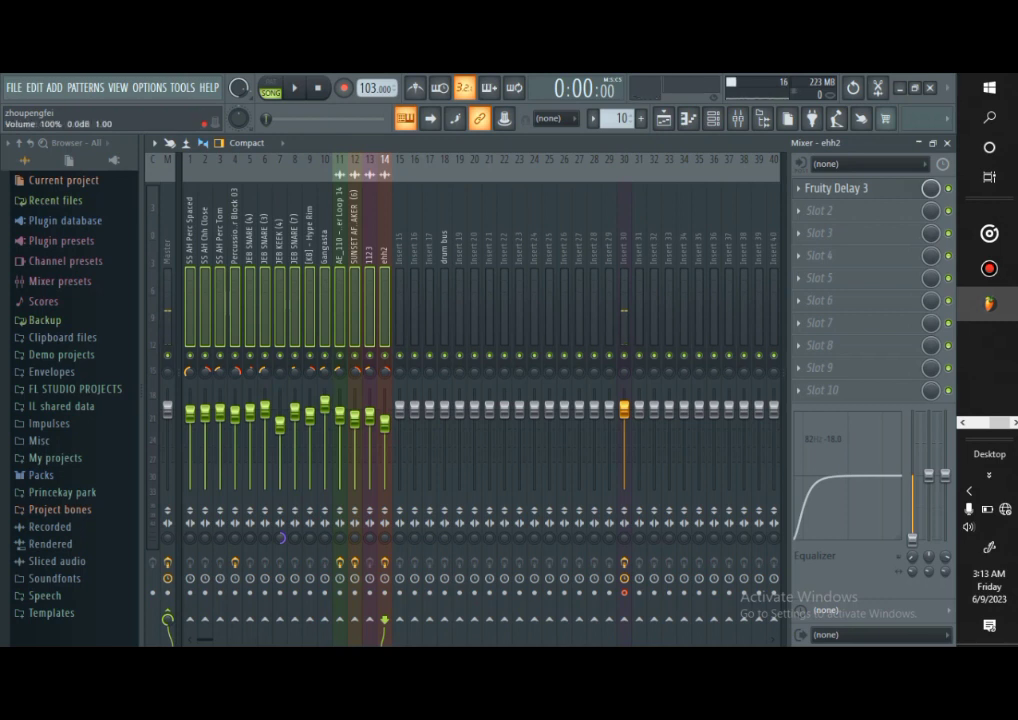
pyautogui.rightClick(445, 620)
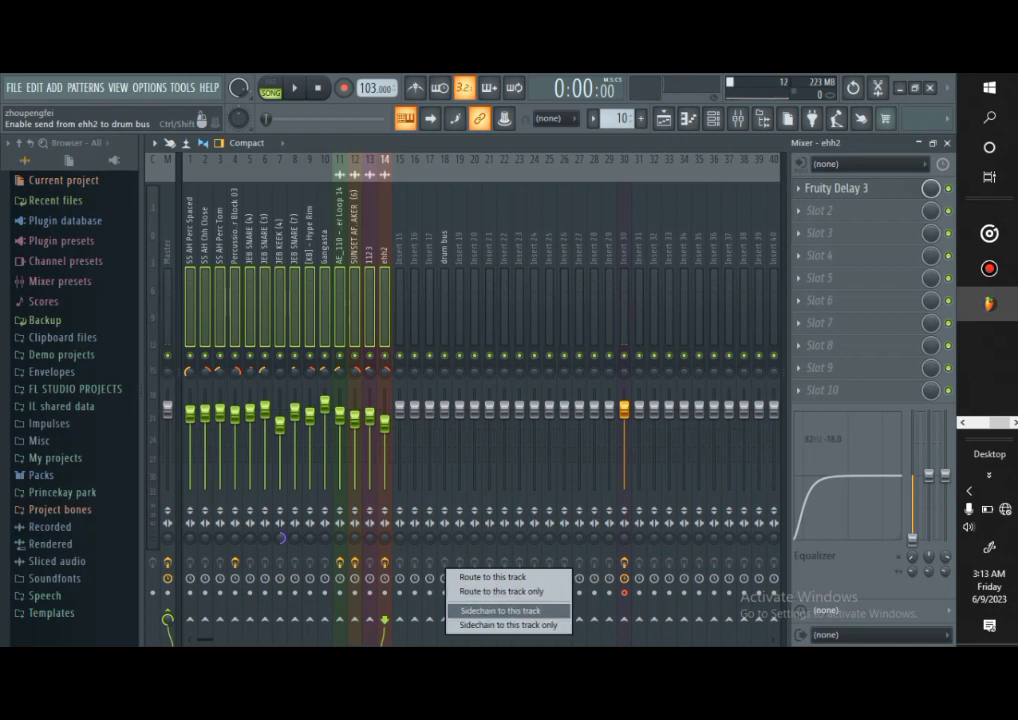
pyautogui.click(507, 624)
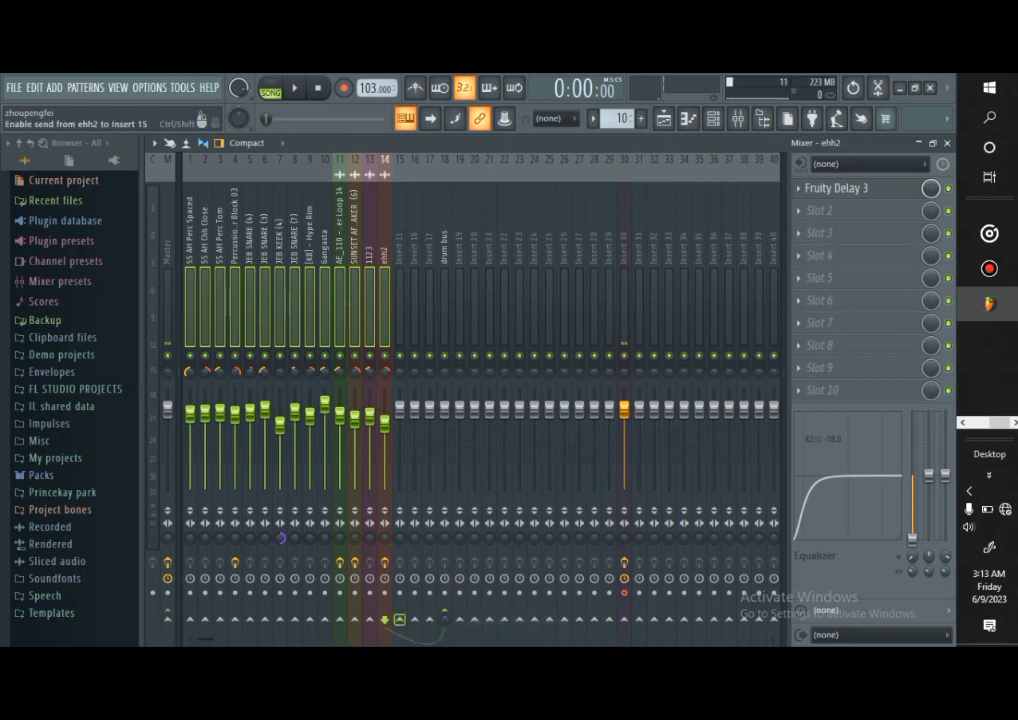
# Reset the send levels to the drum bus to 100% for tracks ehh2, 1123 and SUNSET AFRO SHAKER (6)
pyautogui.rightClick(444, 617)
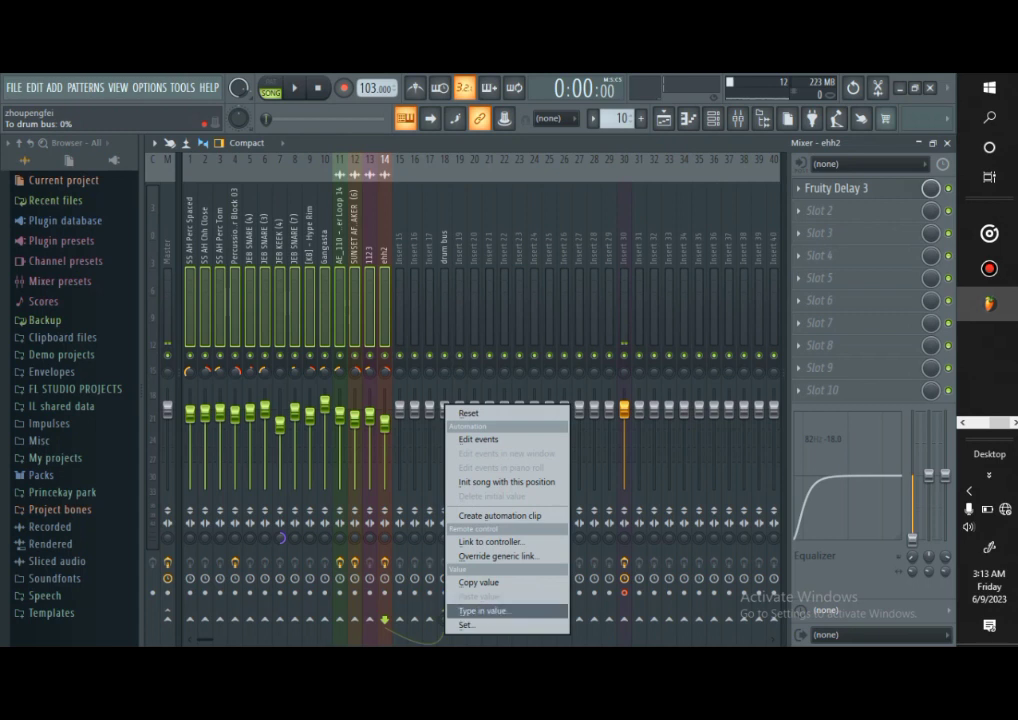
pyautogui.click(470, 412)
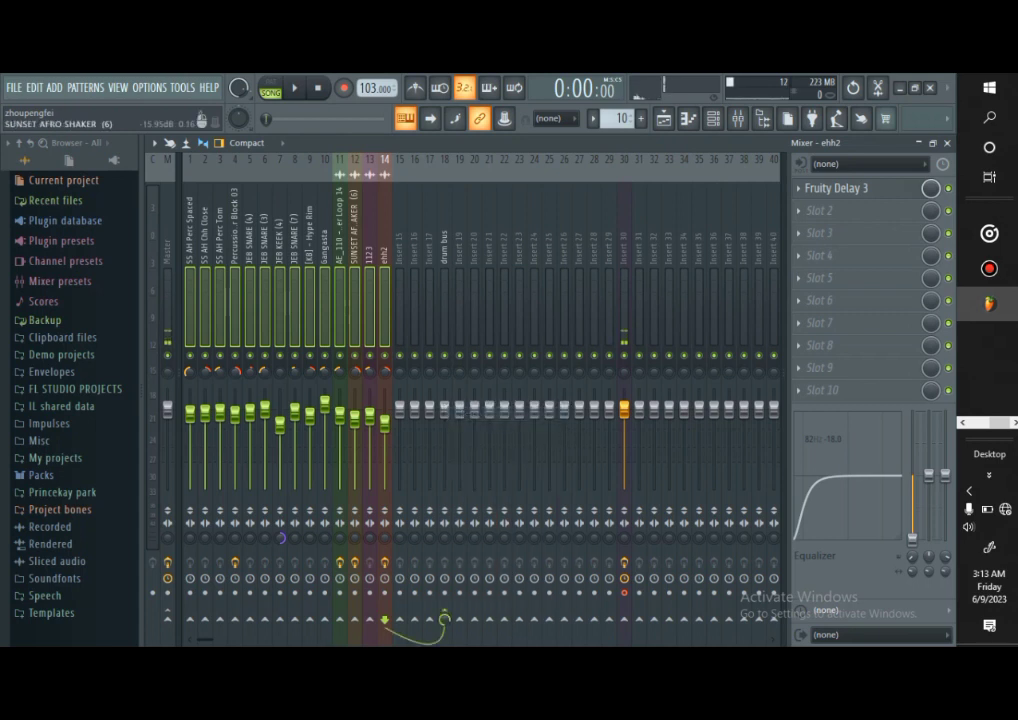
pyautogui.click(370, 300)
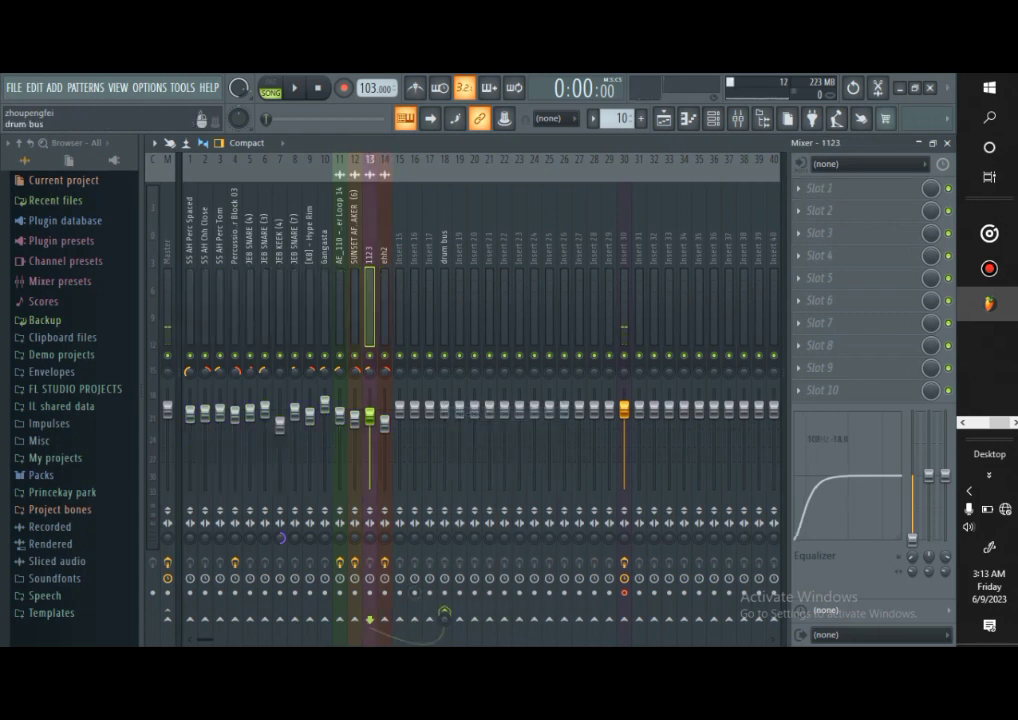
pyautogui.rightClick(445, 408)
pyautogui.click(469, 413)
pyautogui.click(354, 300)
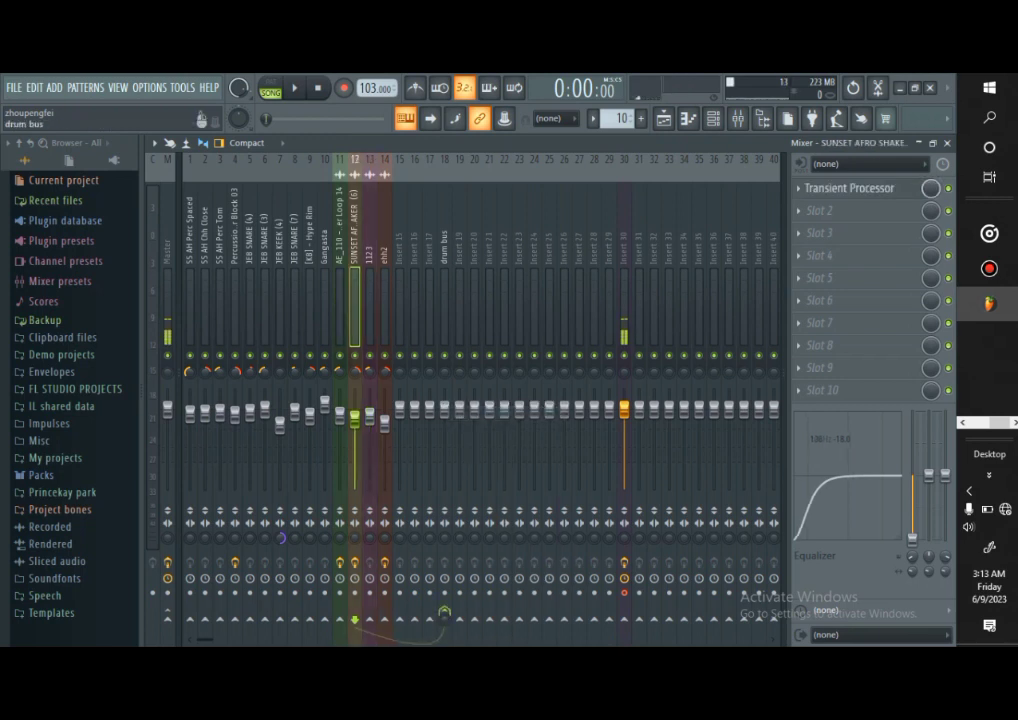
pyautogui.rightClick(446, 408)
pyautogui.press('Escape')
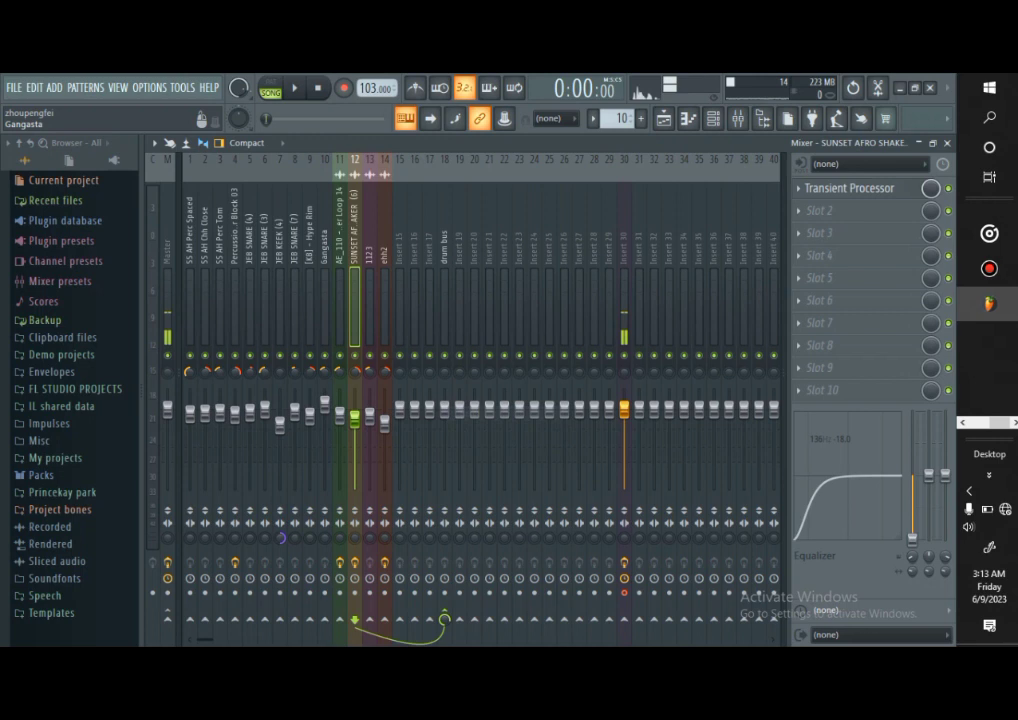
# Reset the drum bus send levels to 100% for AE_110 - Shaker Loop 14, Gangasta and [KB] - Hype Rim
pyautogui.rightClick(341, 160)
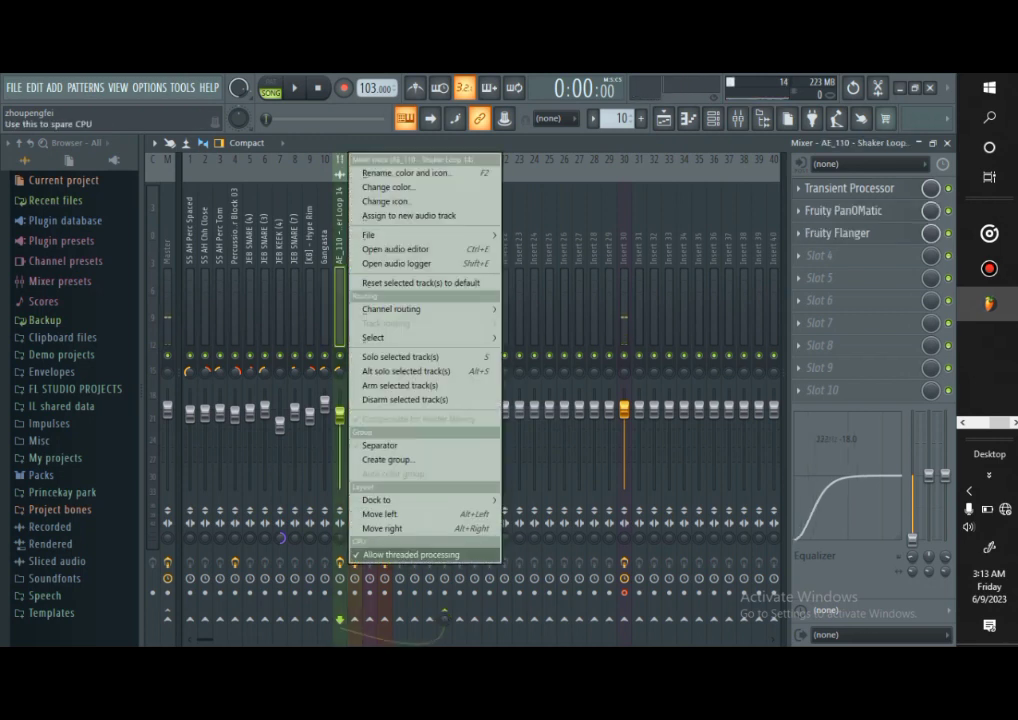
pyautogui.rightClick(445, 619)
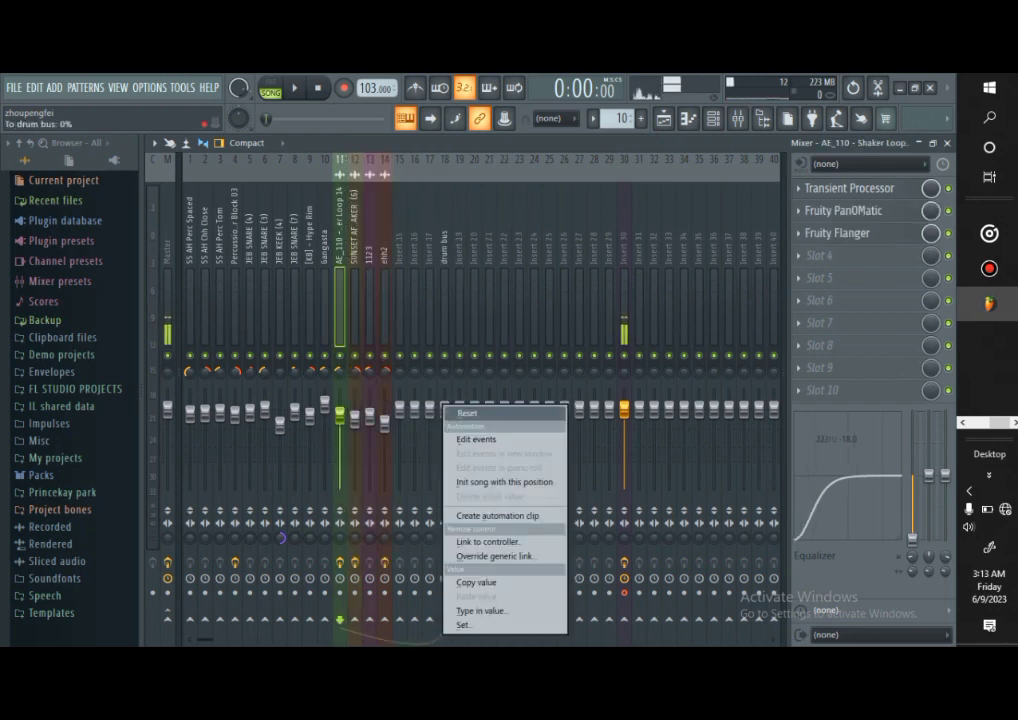
pyautogui.click(466, 413)
pyautogui.click(325, 290)
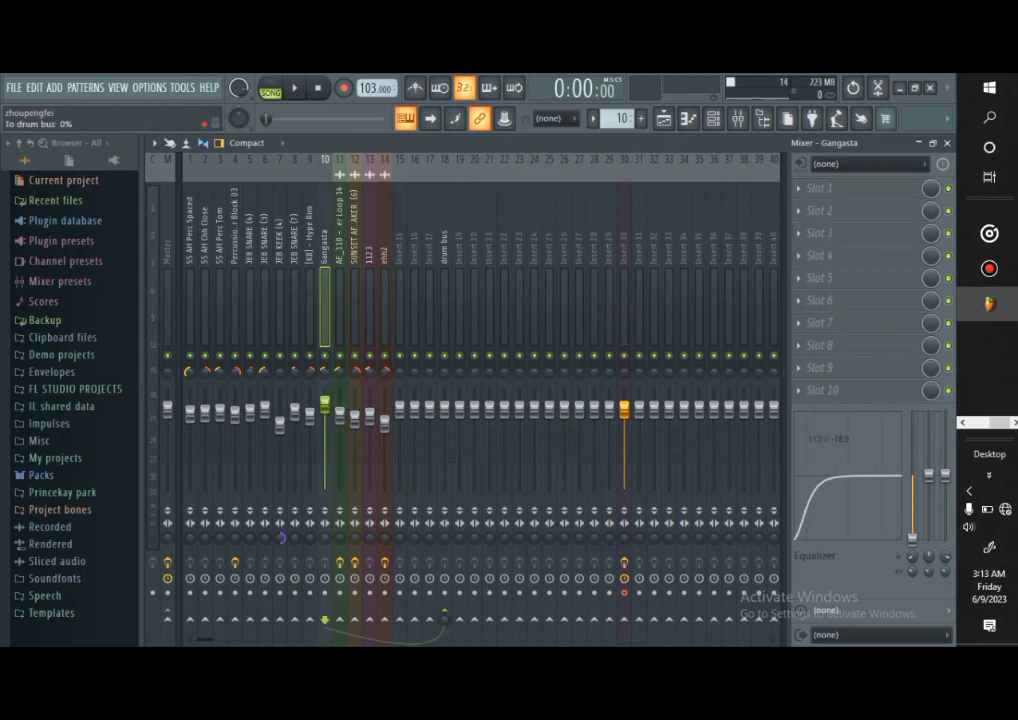
pyautogui.rightClick(445, 619)
pyautogui.click(468, 413)
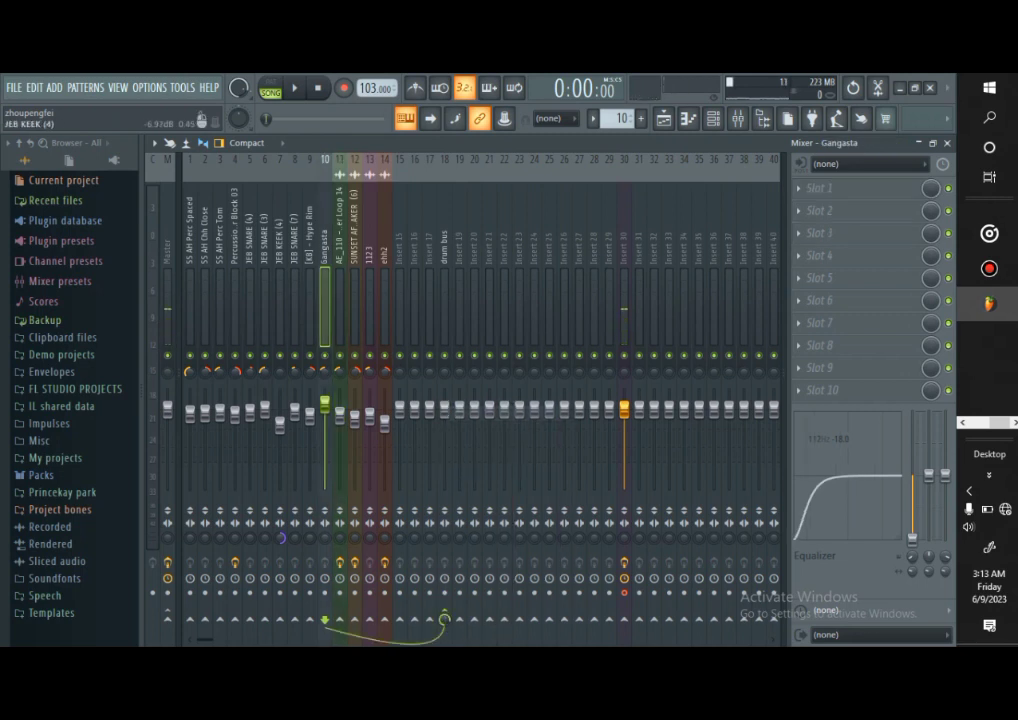
pyautogui.click(310, 290)
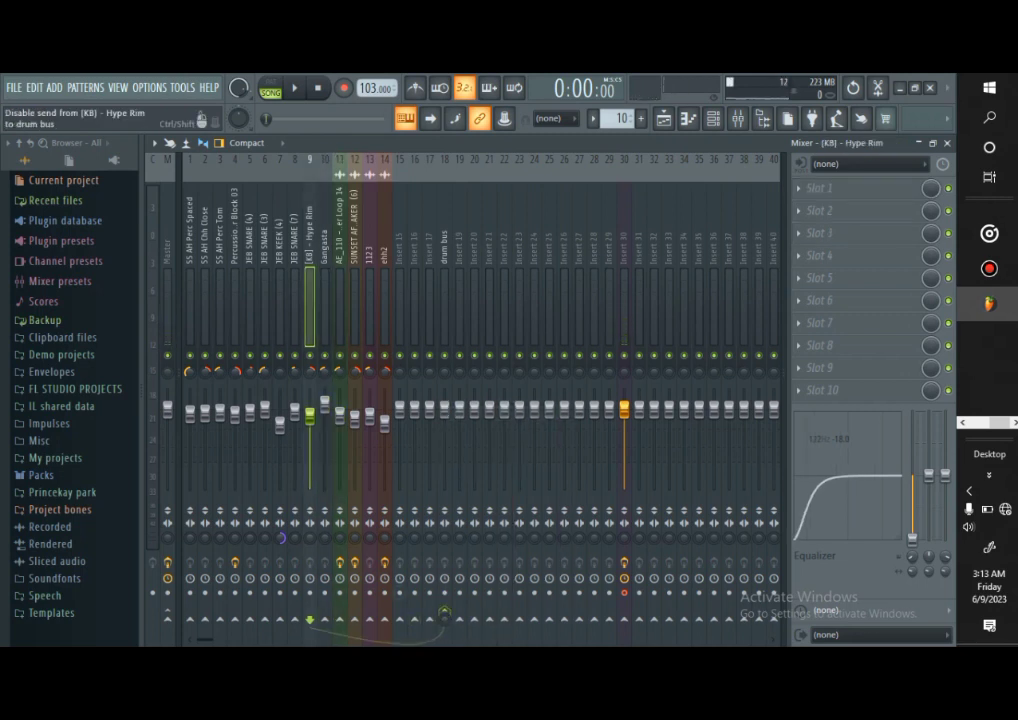
pyautogui.rightClick(445, 617)
pyautogui.click(470, 413)
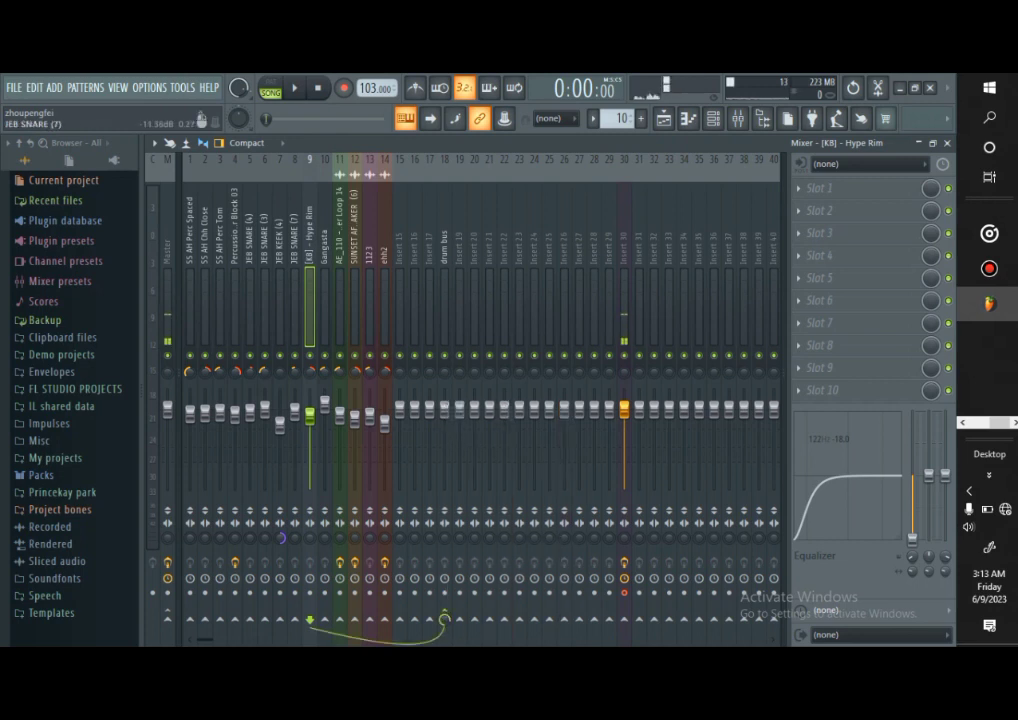
# Reset the drum bus send levels to 100% for JEB SNARE (7) and JEB KEEK (4)
pyautogui.click(295, 290)
pyautogui.rightClick(445, 617)
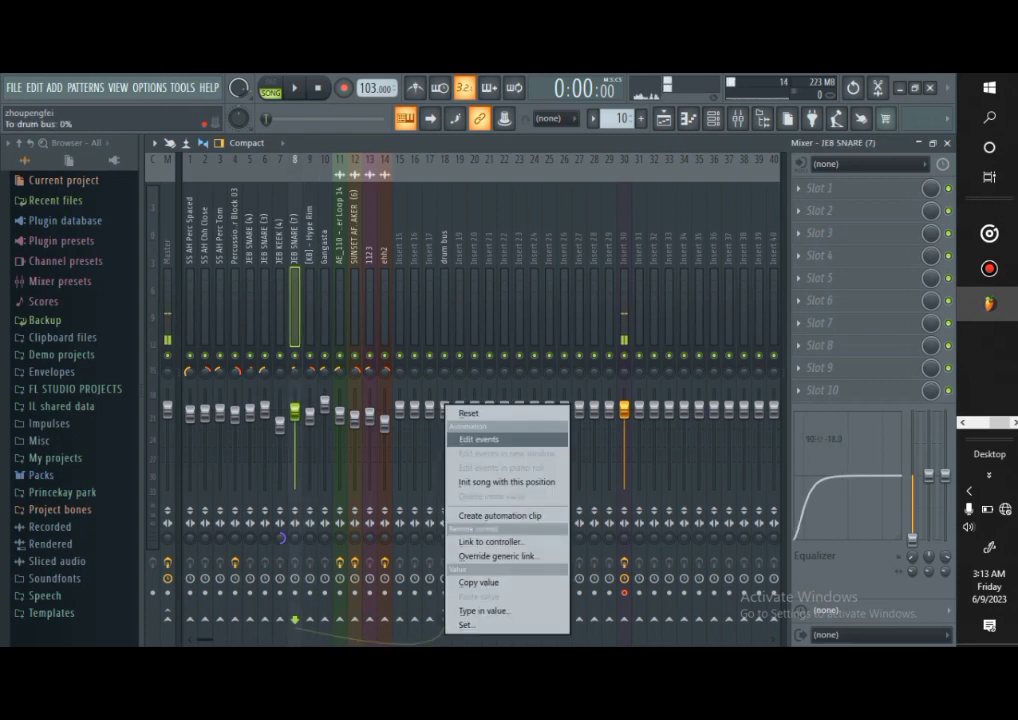
pyautogui.click(470, 413)
pyautogui.click(280, 290)
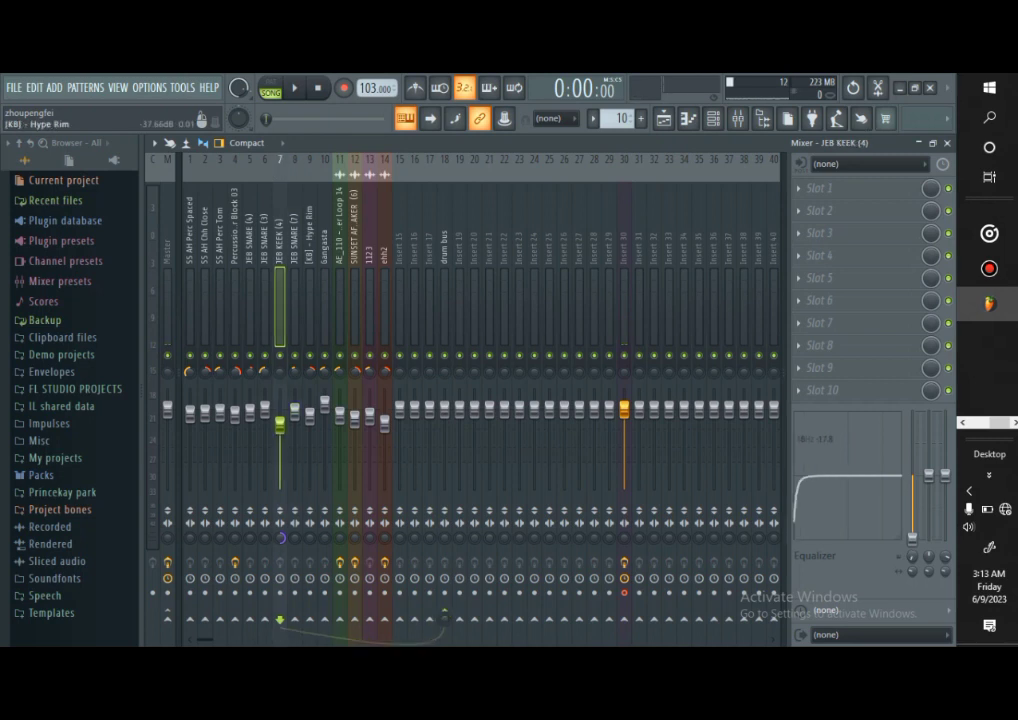
pyautogui.rightClick(445, 617)
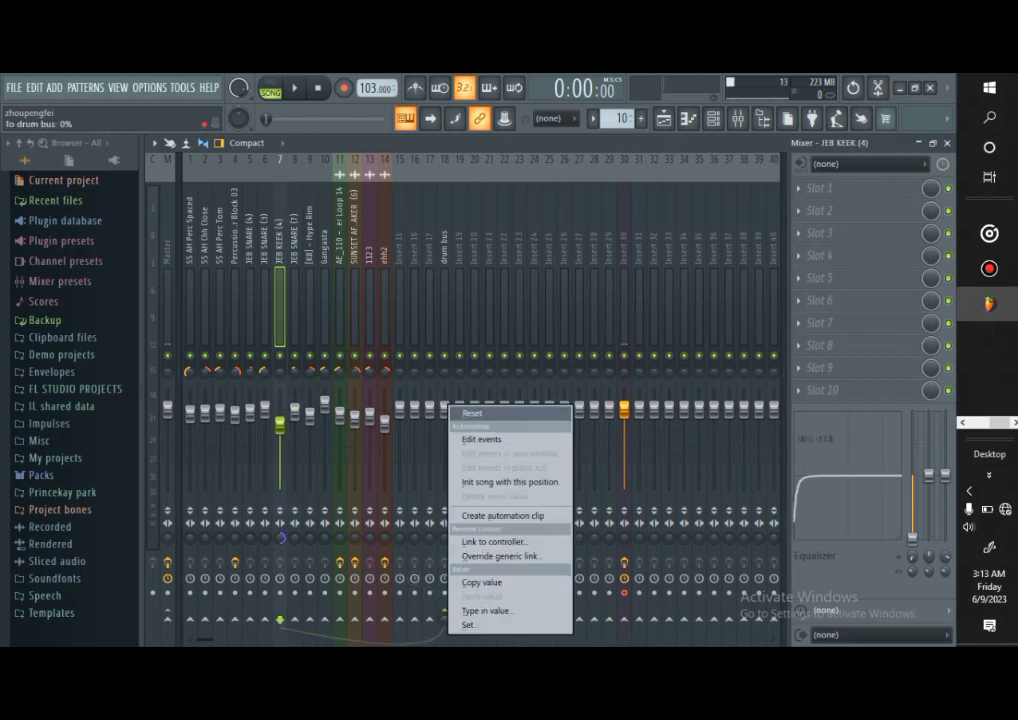
pyautogui.click(470, 413)
# Reset the drum bus send levels to 100% for JEB SNARE (3), JEB SNARE (4) and Percussion Other Block 03
pyautogui.click(265, 300)
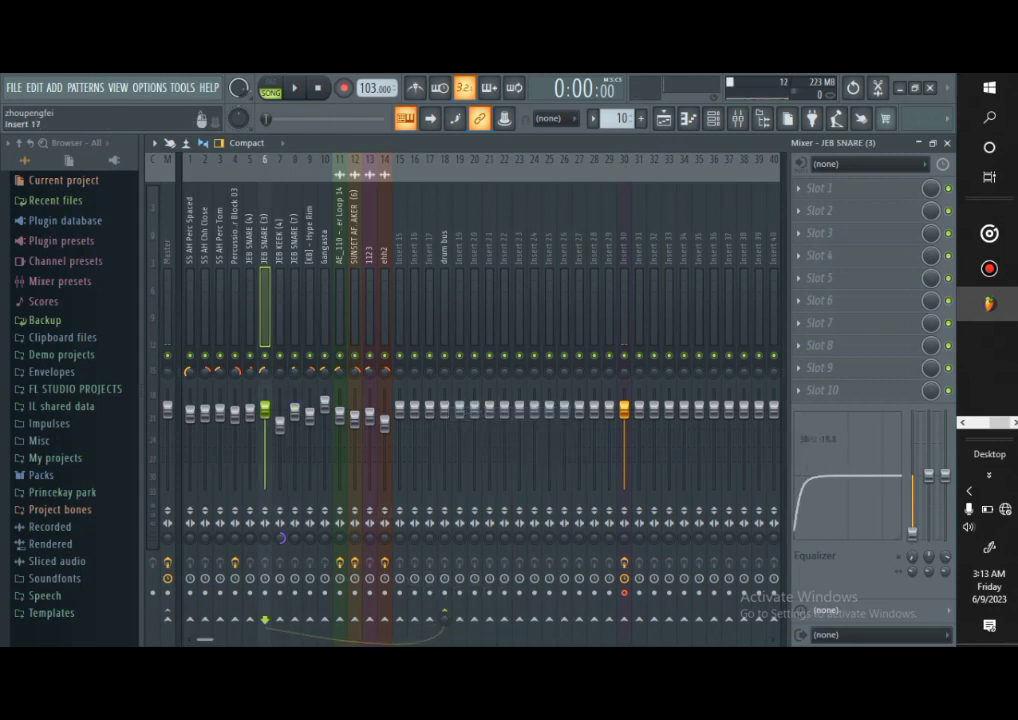
pyautogui.rightClick(445, 617)
pyautogui.click(470, 413)
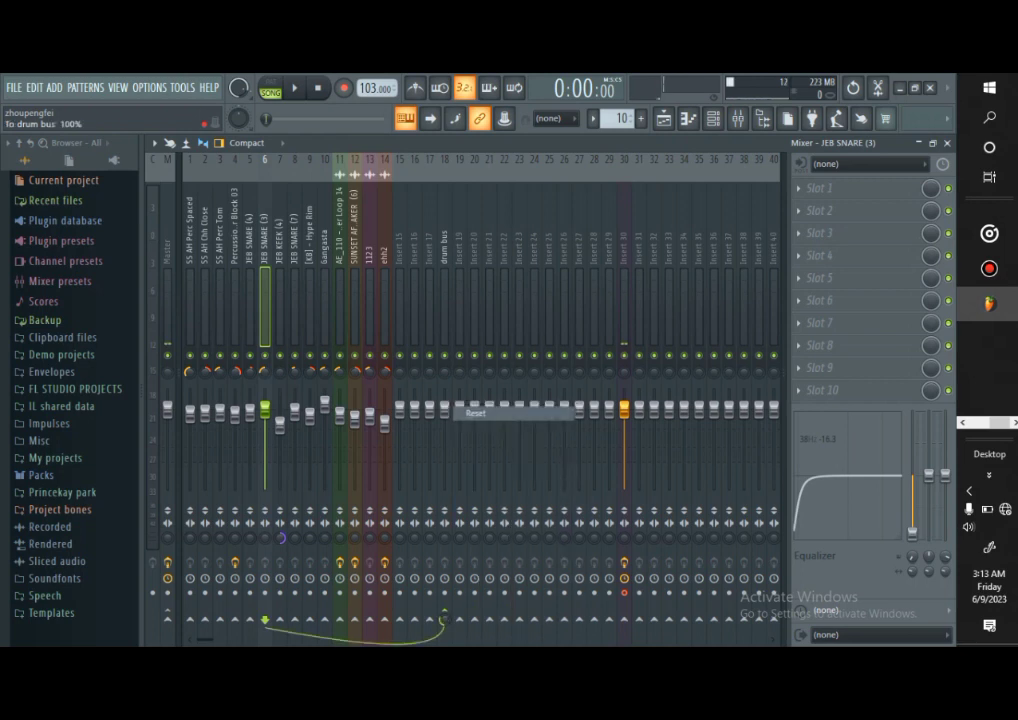
pyautogui.click(250, 300)
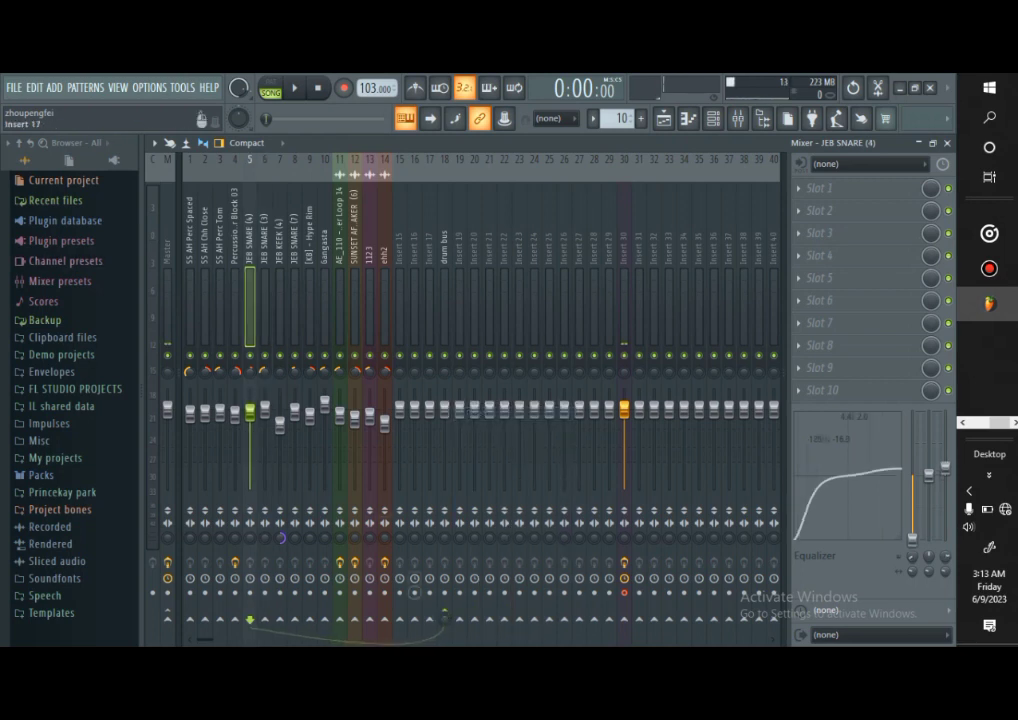
pyautogui.rightClick(445, 617)
pyautogui.click(470, 413)
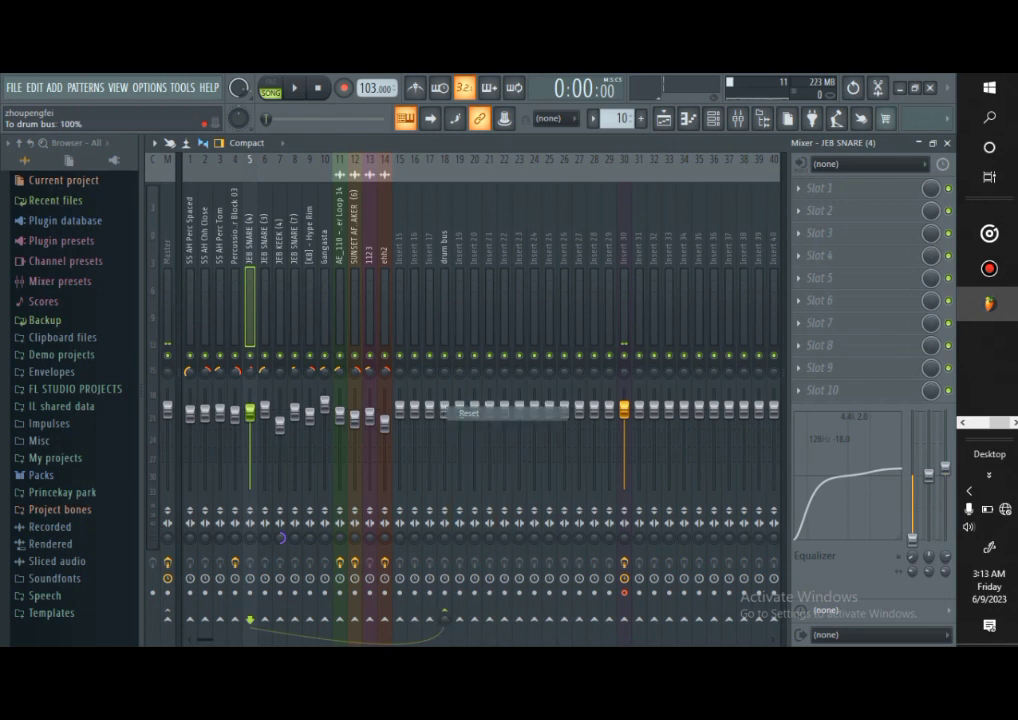
pyautogui.click(235, 300)
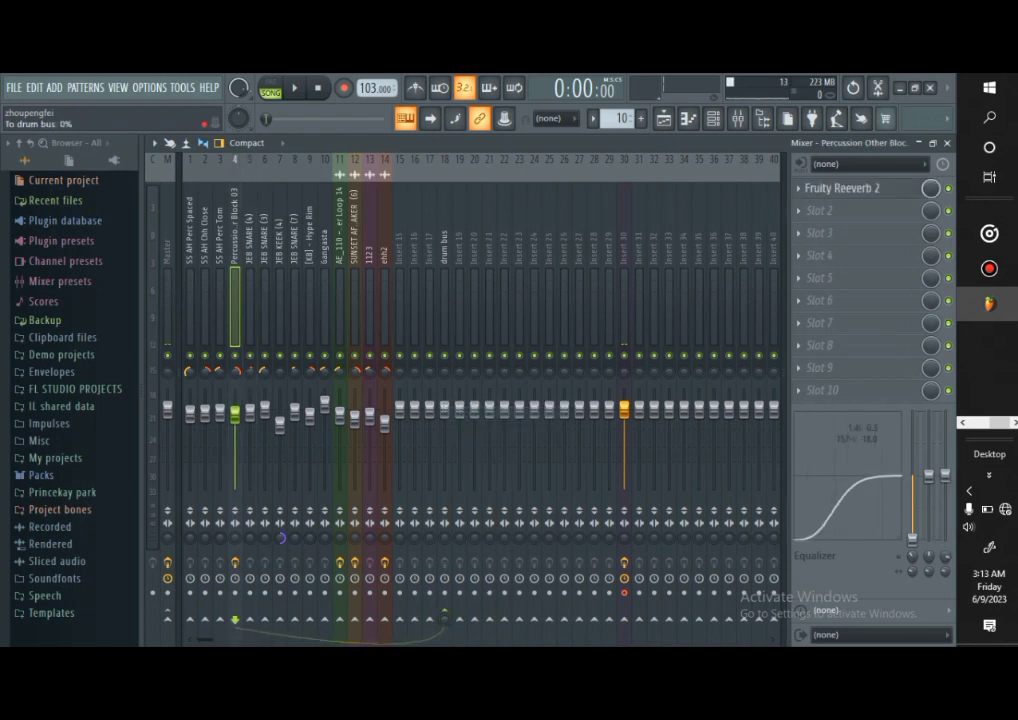
pyautogui.rightClick(445, 619)
pyautogui.click(474, 413)
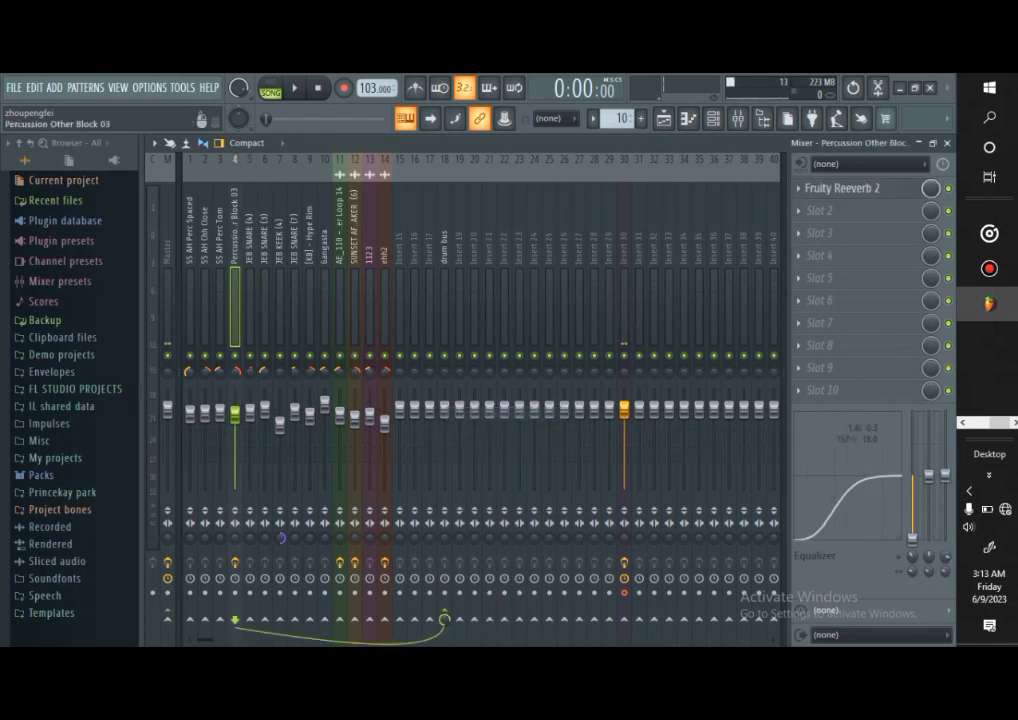
# Reset the drum bus send levels to 100% for SS AH Perc Tom, SS AH Chh Close and SS AH Perc Spaced
pyautogui.press('Left')
pyautogui.rightClick(445, 613)
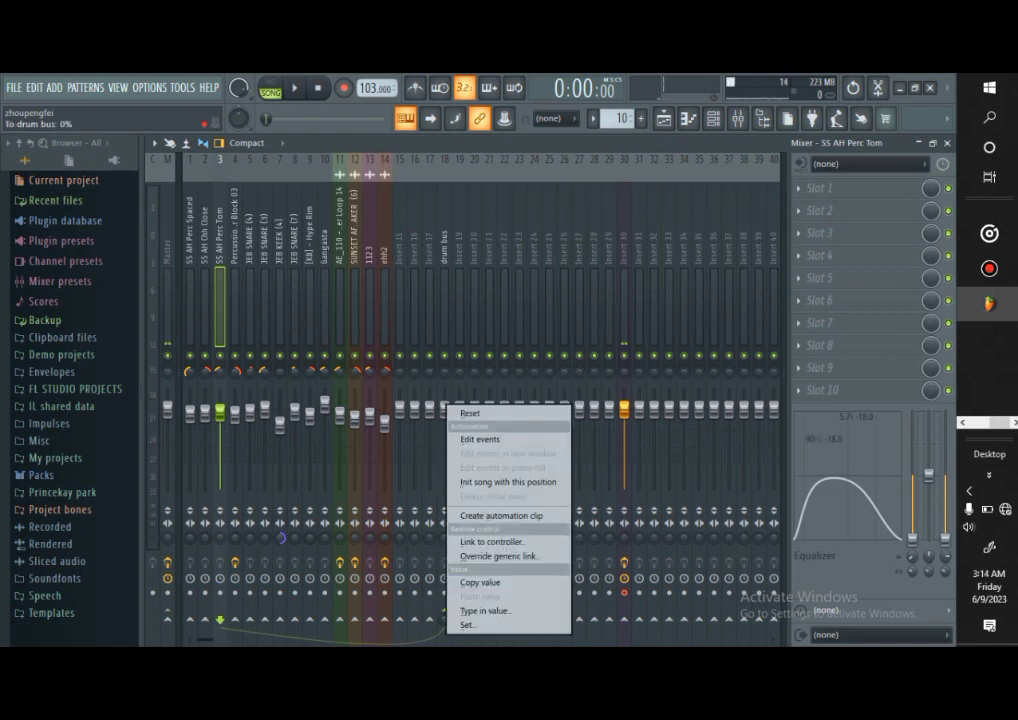
pyautogui.click(470, 413)
pyautogui.press('Left')
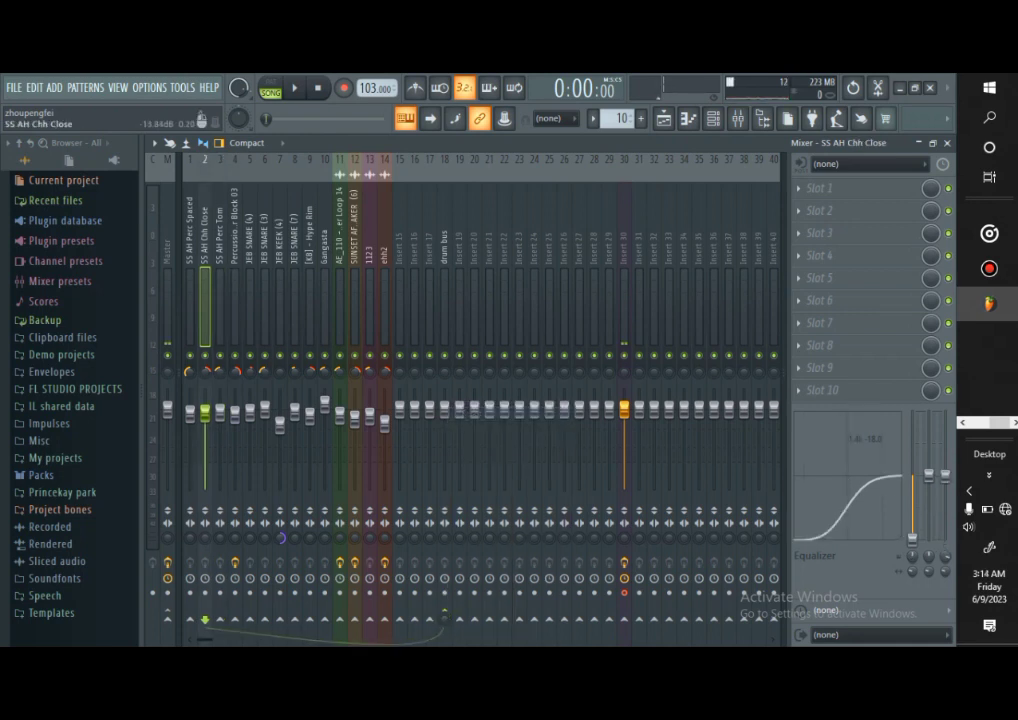
pyautogui.rightClick(445, 613)
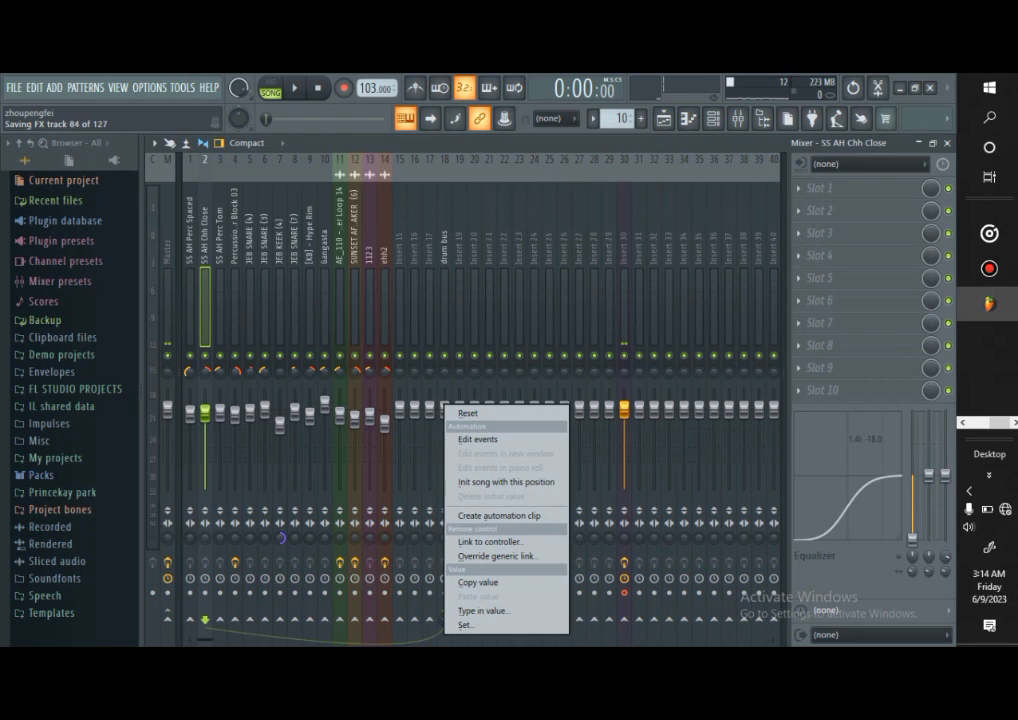
pyautogui.click(464, 412)
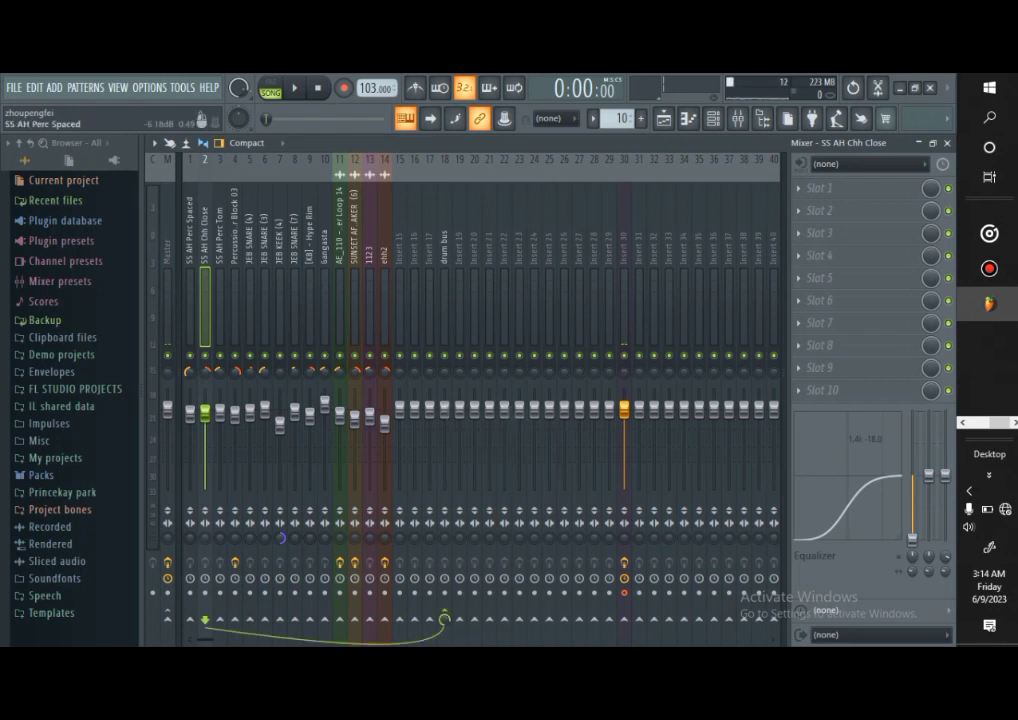
pyautogui.press('Left')
pyautogui.rightClick(445, 613)
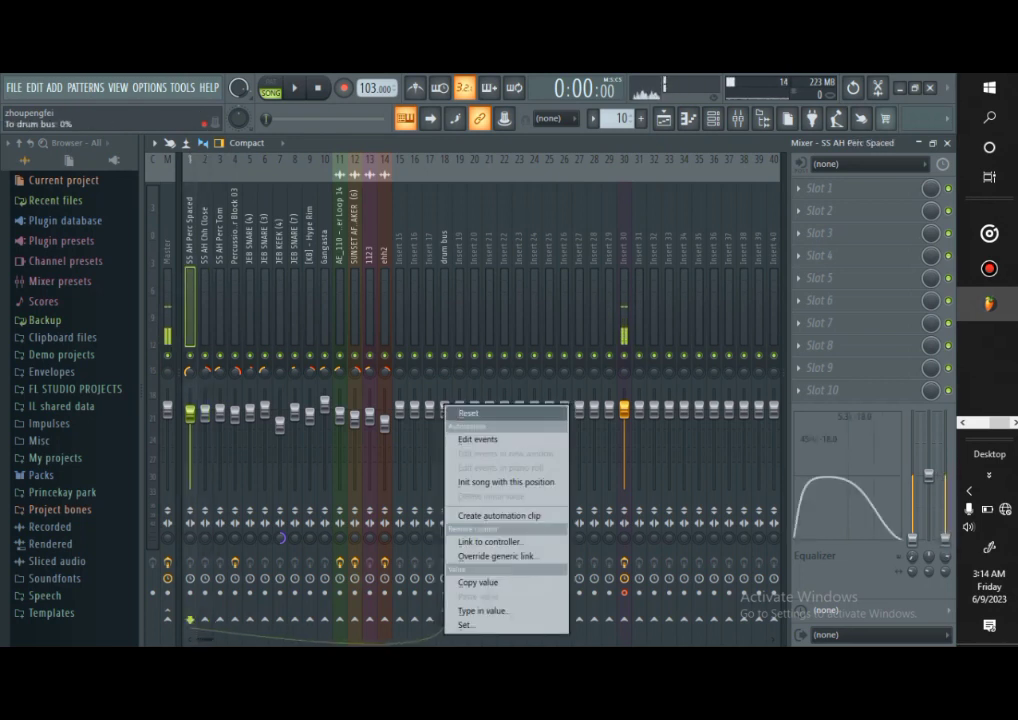
pyautogui.click(466, 413)
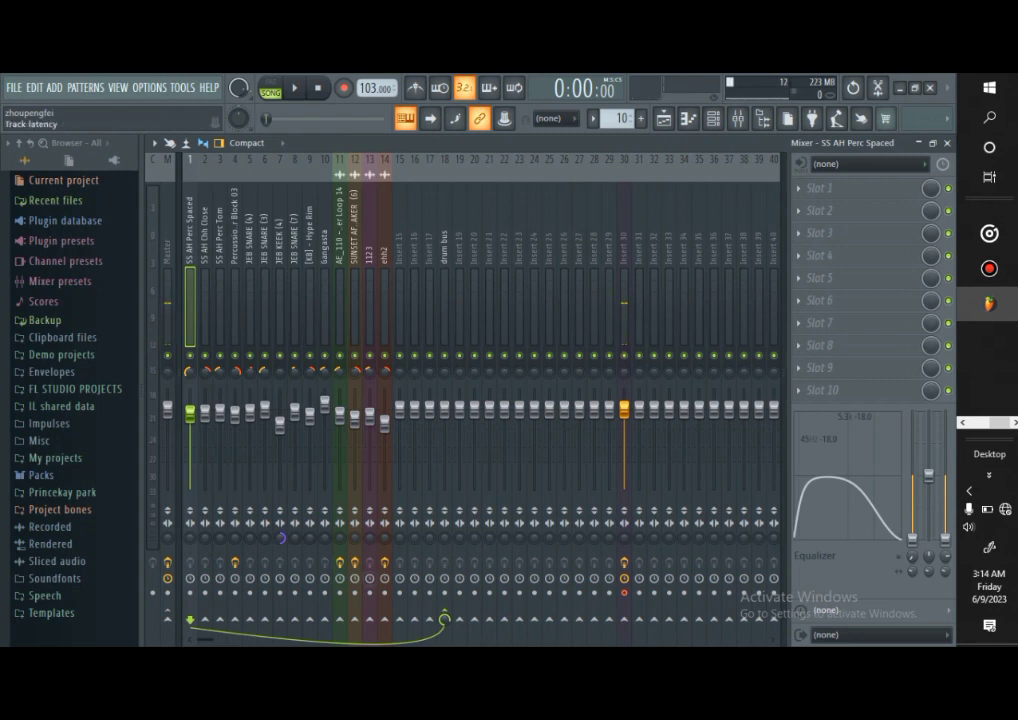
# Play the beat through the drum bus, mute and unmute JEB KEEK (4) to compare, and set its volume to about 83%
pyautogui.click(445, 282)
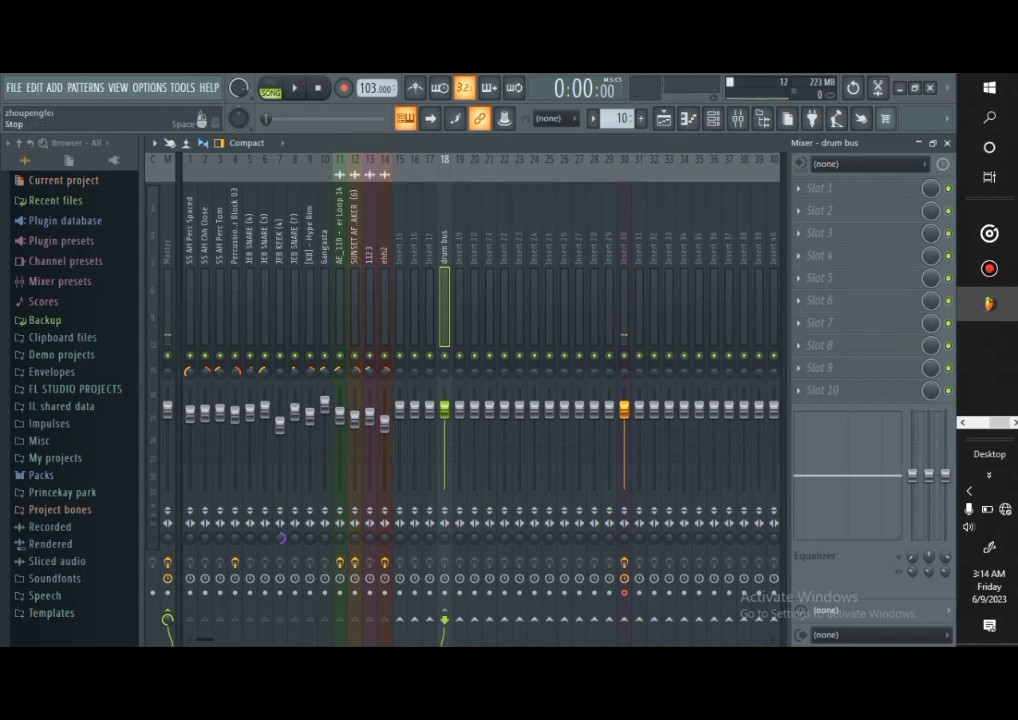
pyautogui.press('space')
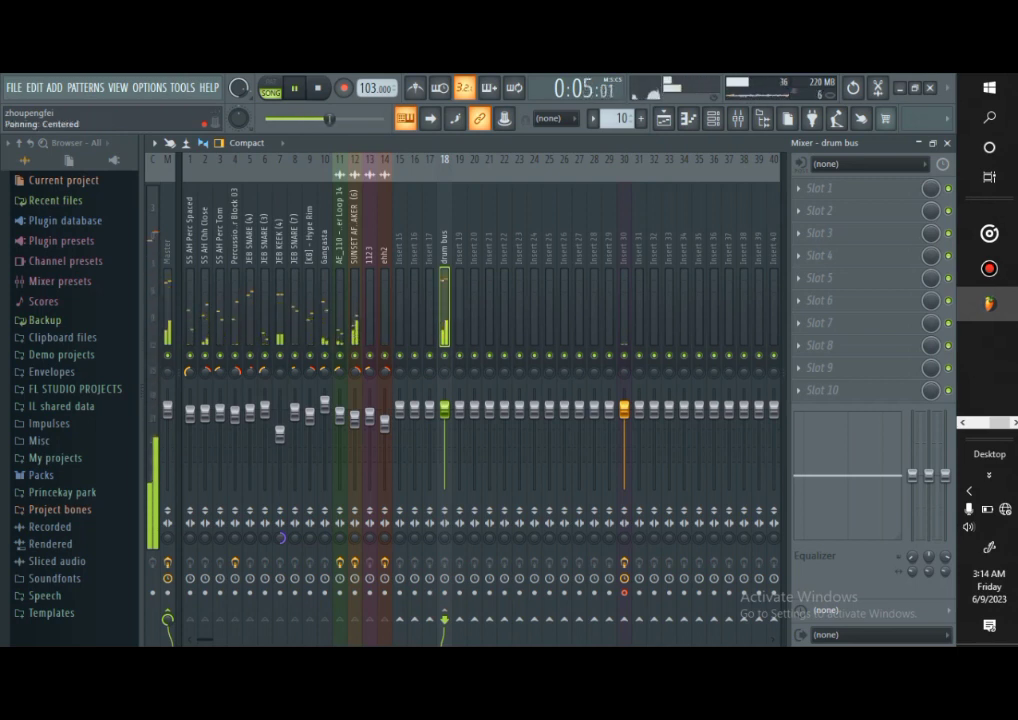
pyautogui.click(280, 356)
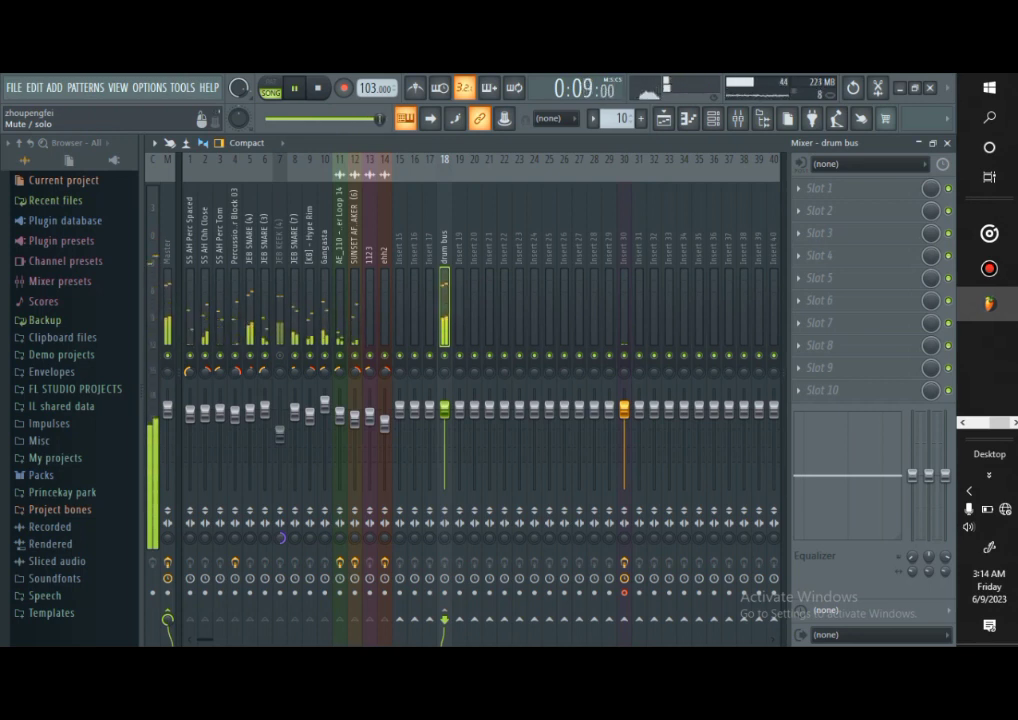
pyautogui.moveTo(280, 432)
pyautogui.mouseDown()
pyautogui.moveTo(280, 418)
pyautogui.moveTo(265, 414)
pyautogui.moveTo(280, 422)
pyautogui.mouseUp()
pyautogui.click(280, 355)
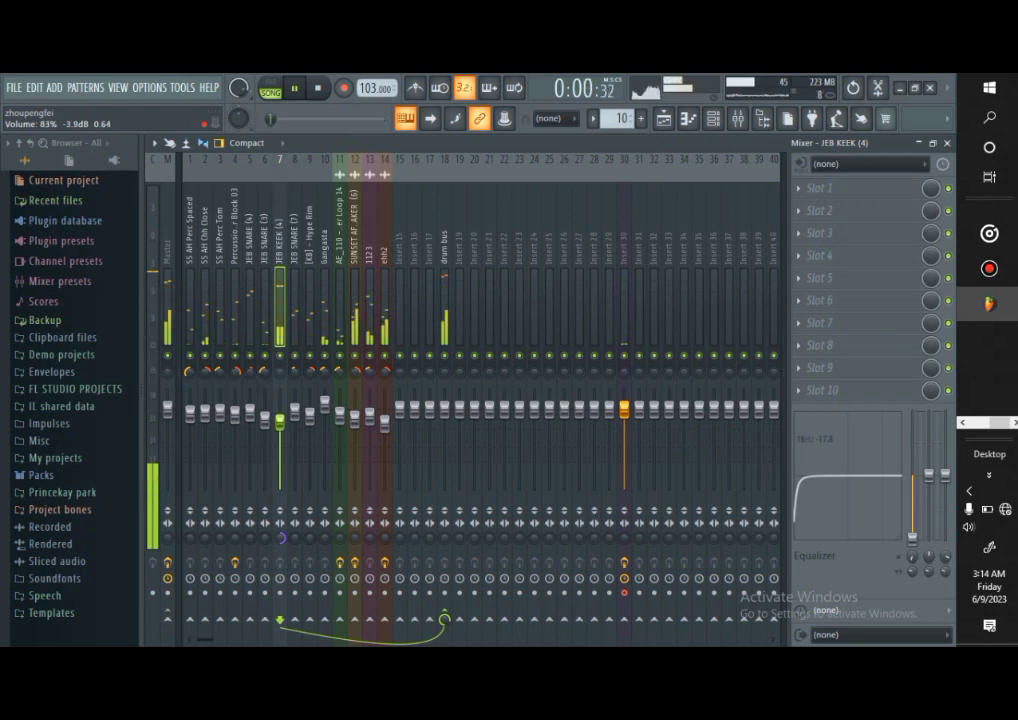
# Stop playback and add Fruity Multiband Compressor to the drum bus's first effect slot
pyautogui.click(445, 300)
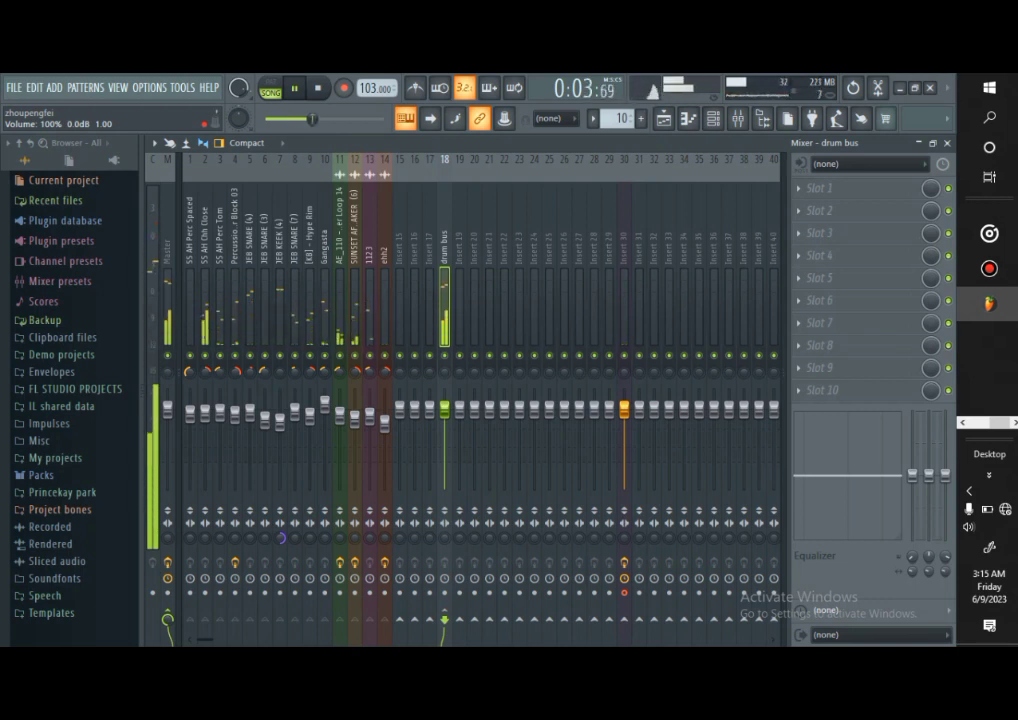
pyautogui.click(318, 88)
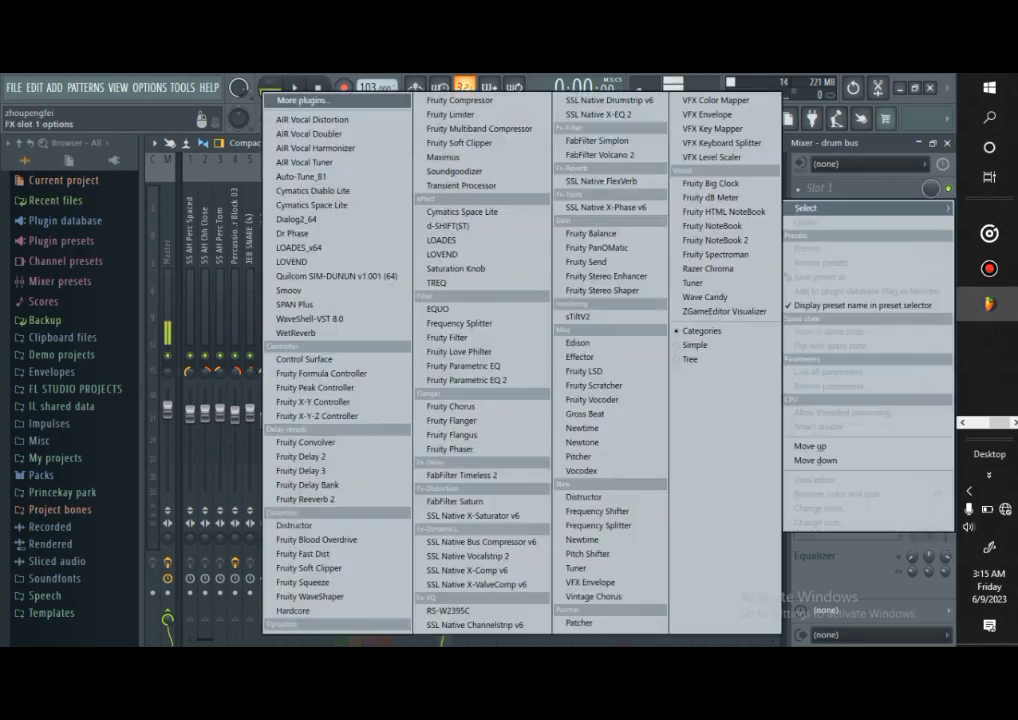
pyautogui.click(818, 188)
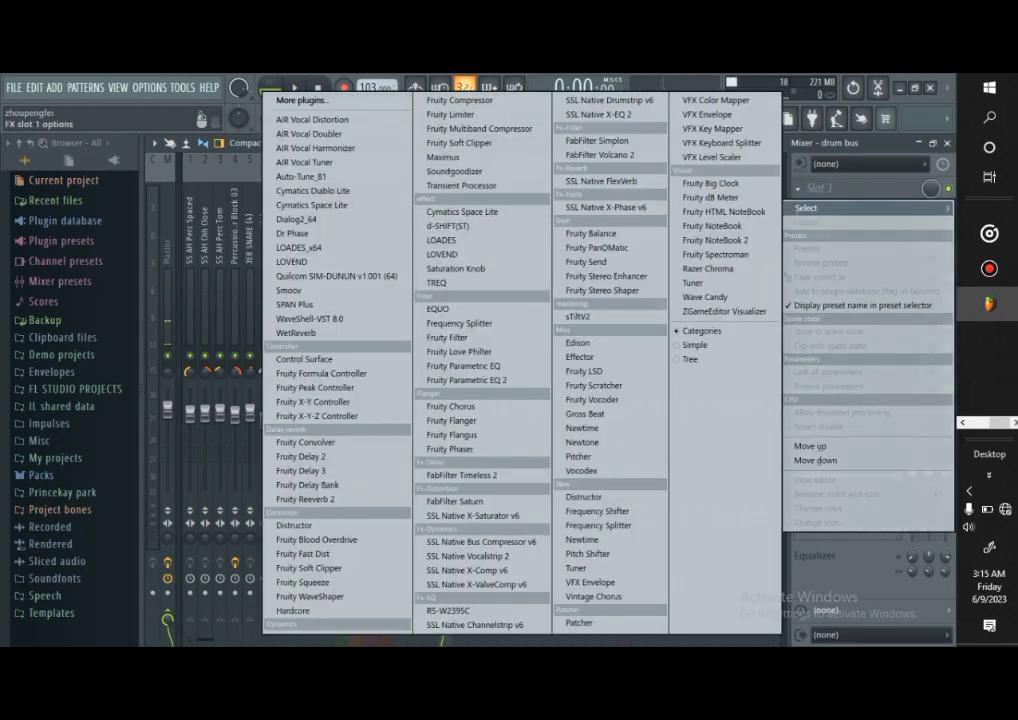
pyautogui.click(479, 128)
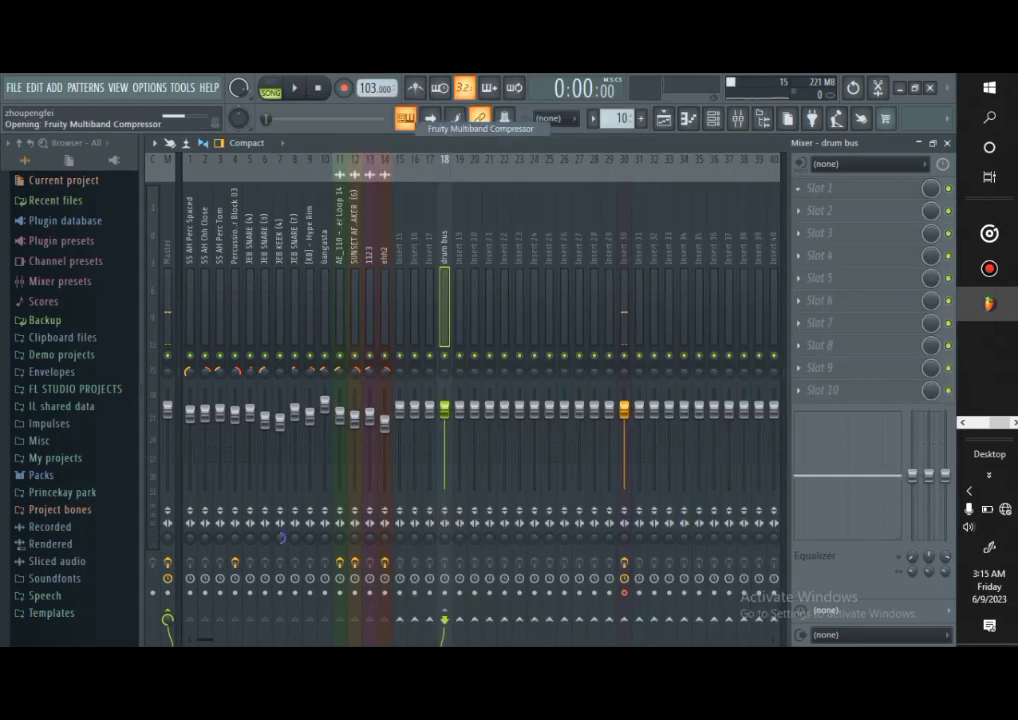
pyautogui.moveTo(690, 329); pyautogui.dragTo(597, 319)
# Load the General purpose 2 preset in the drum bus's multiband compressor, close the plugin and play the beat to check it
pyautogui.click(706, 319)
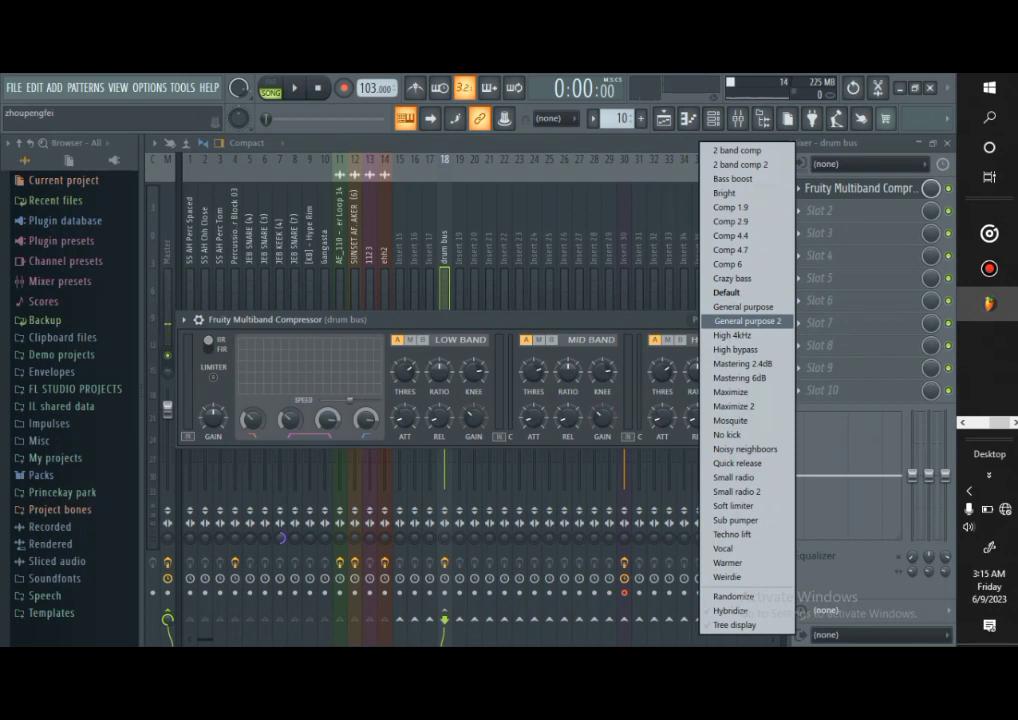
pyautogui.click(748, 321)
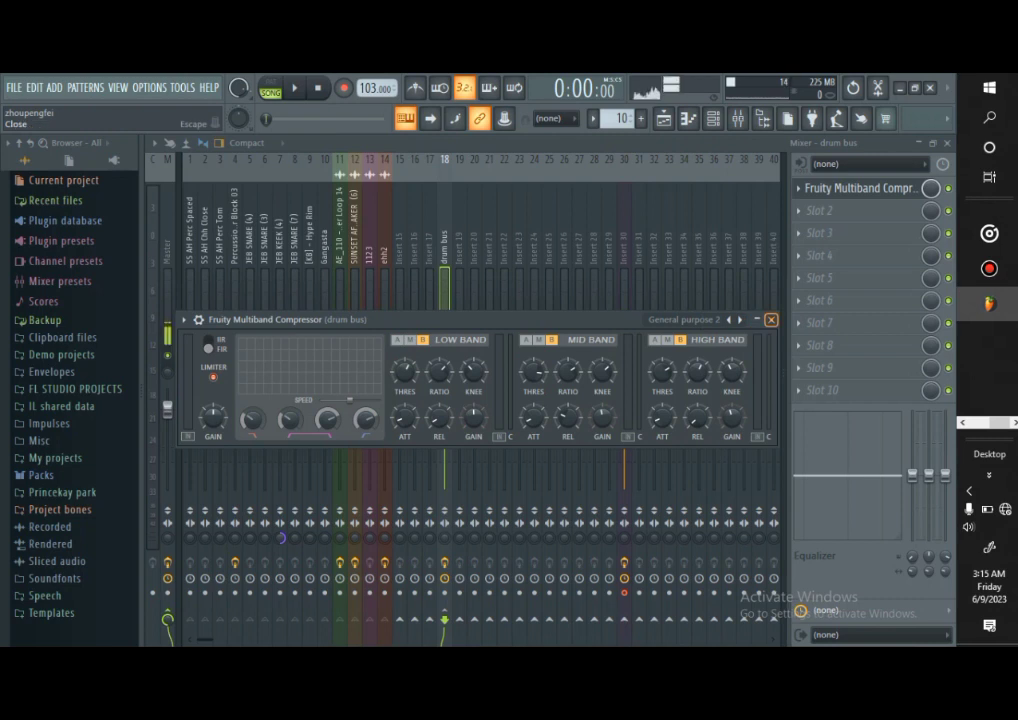
pyautogui.click(771, 319)
pyautogui.press('space')
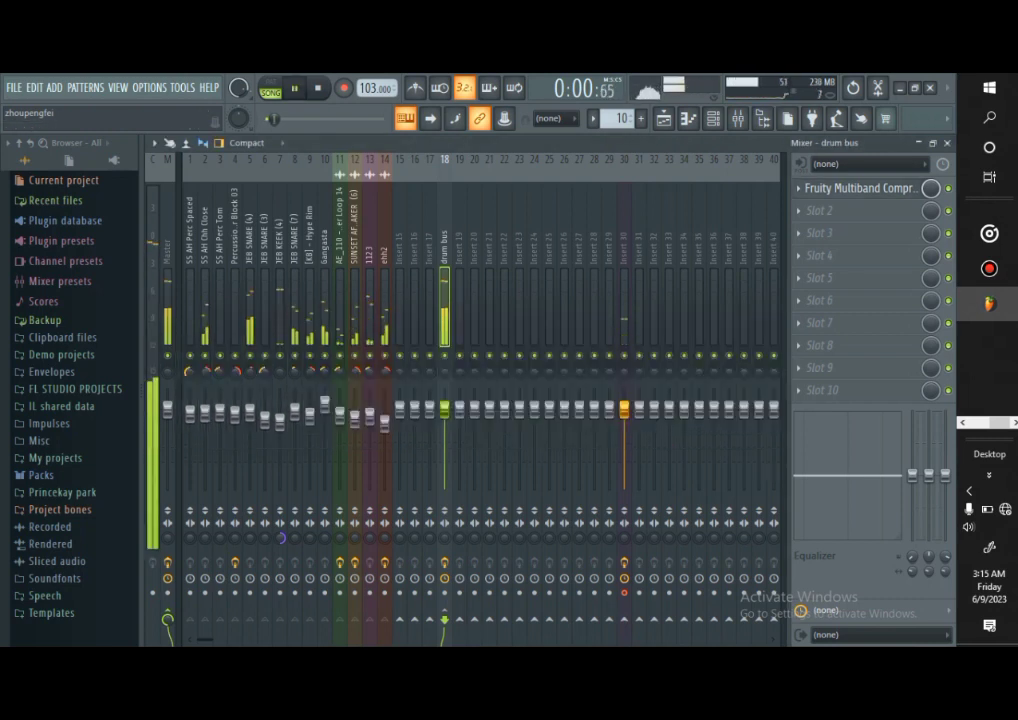
pyautogui.click(318, 88)
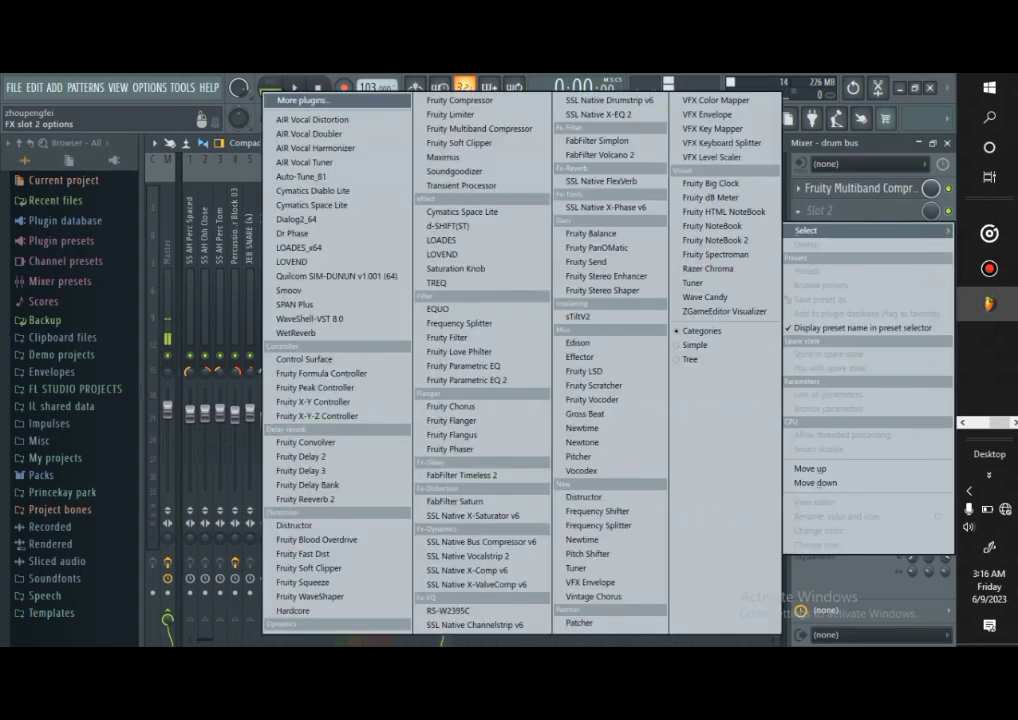
# Try Fruity Soft Clipper in the drum bus's second effect slot, adjusting its threshold and post gain while the beat plays
pyautogui.click(820, 210)
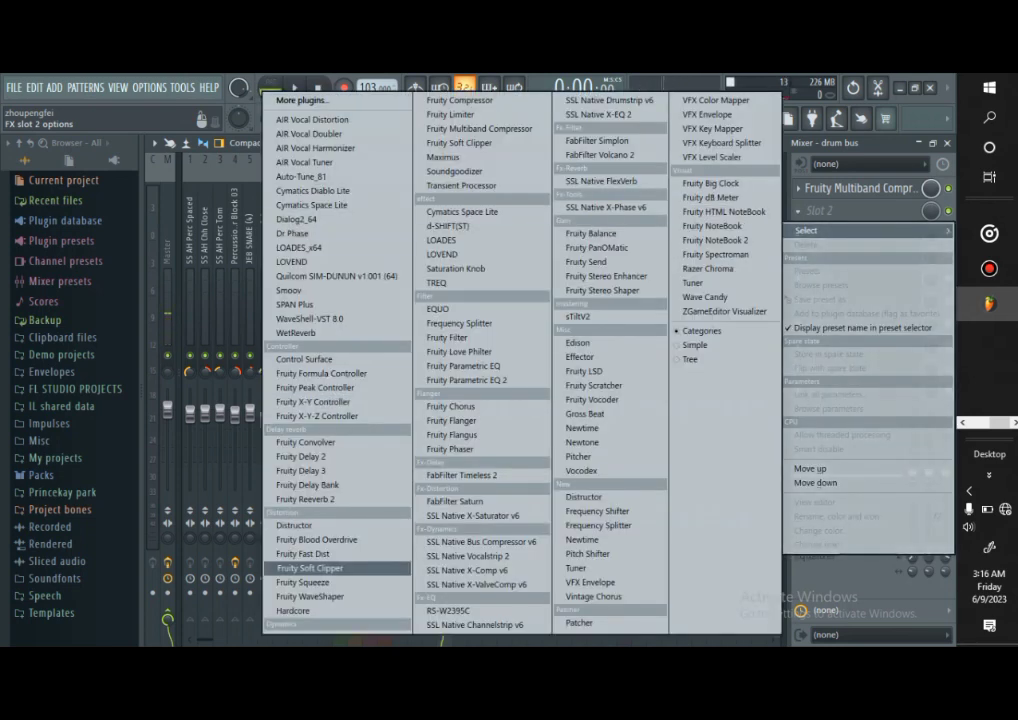
pyautogui.click(310, 568)
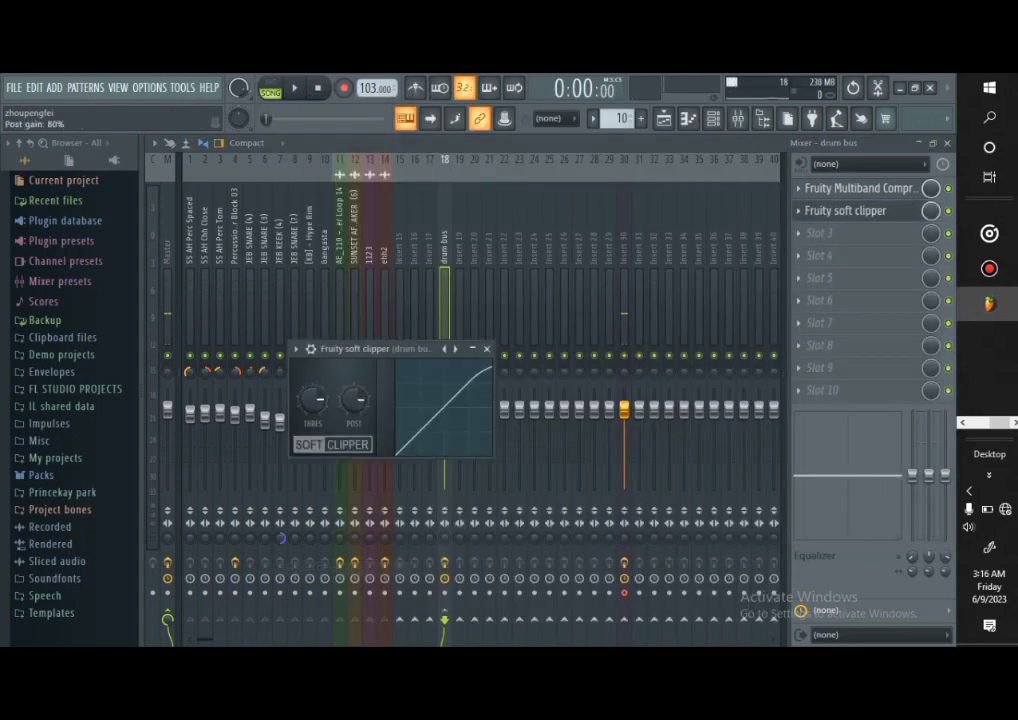
pyautogui.press('space')
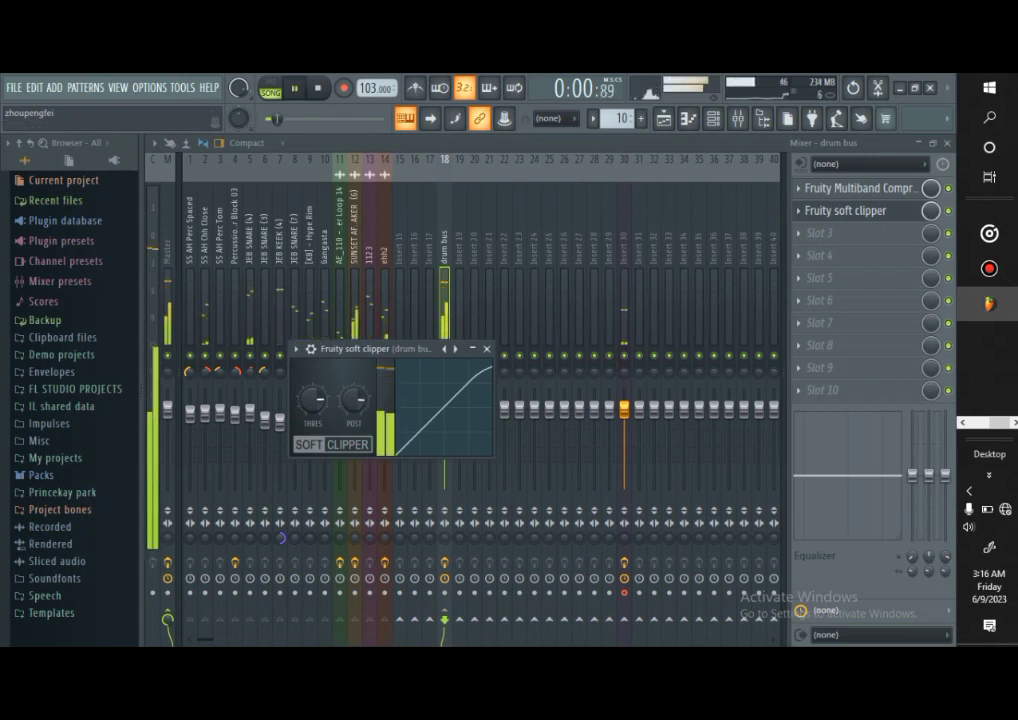
pyautogui.moveTo(353, 400); pyautogui.dragTo(313, 403)
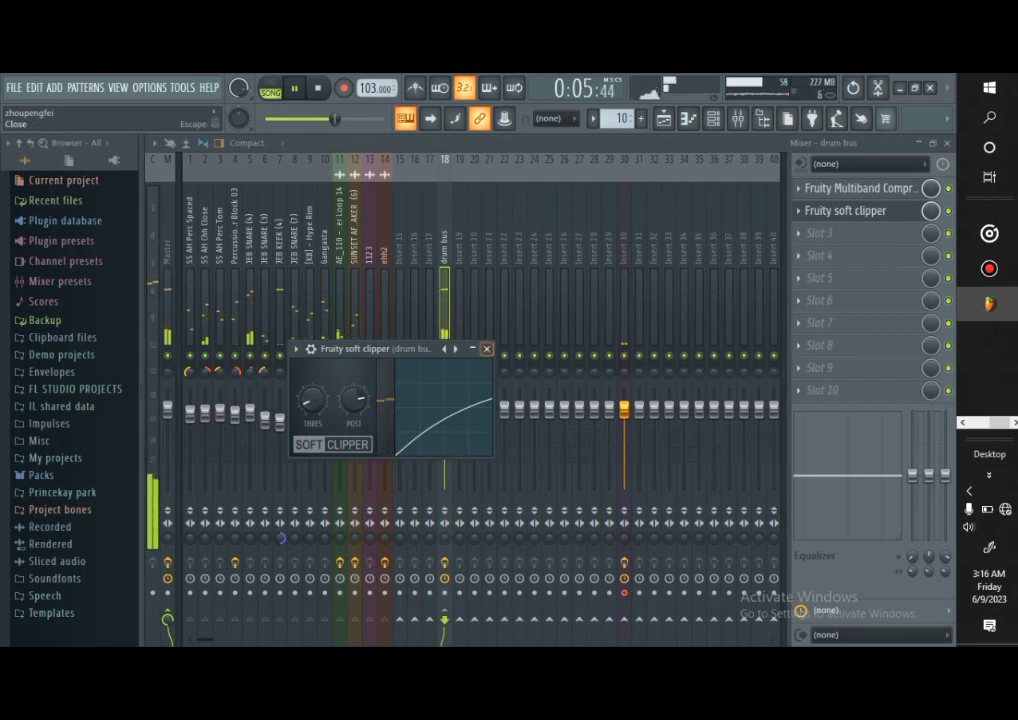
pyautogui.click(487, 349)
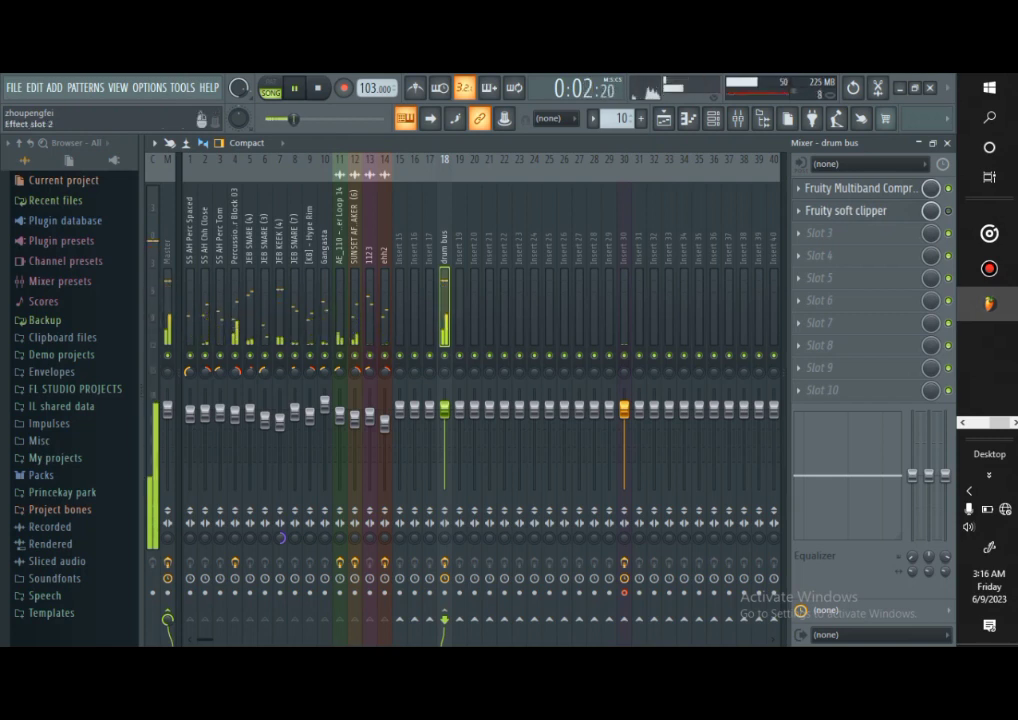
# Delete Fruity Soft Clipper from the drum bus and stop playback
pyautogui.click(798, 211)
pyautogui.click(807, 244)
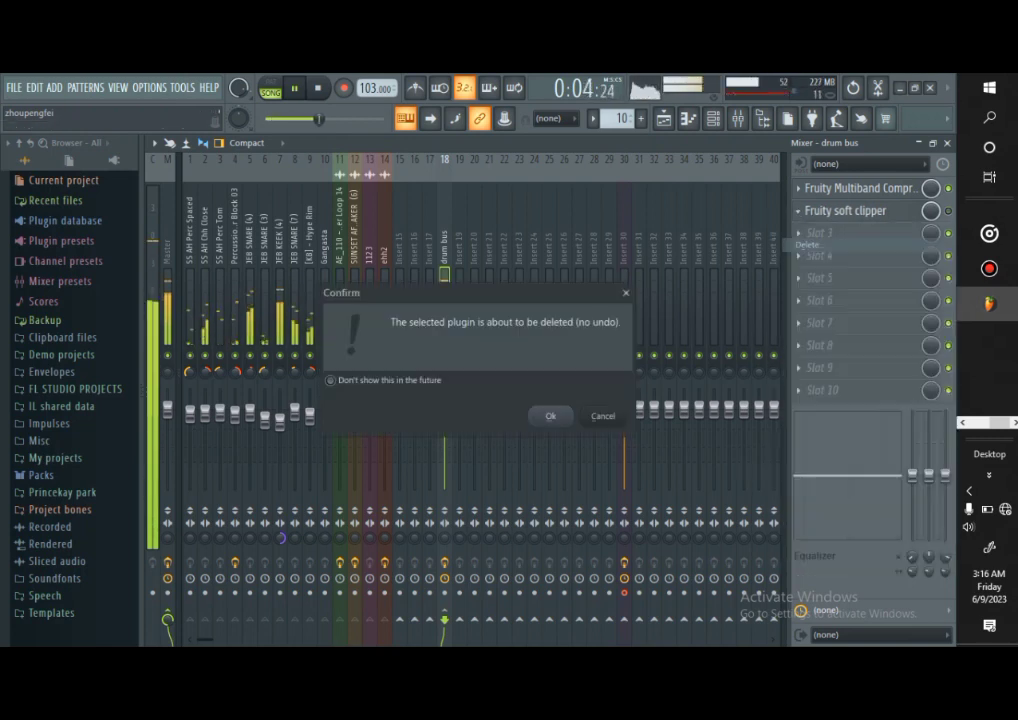
pyautogui.click(550, 416)
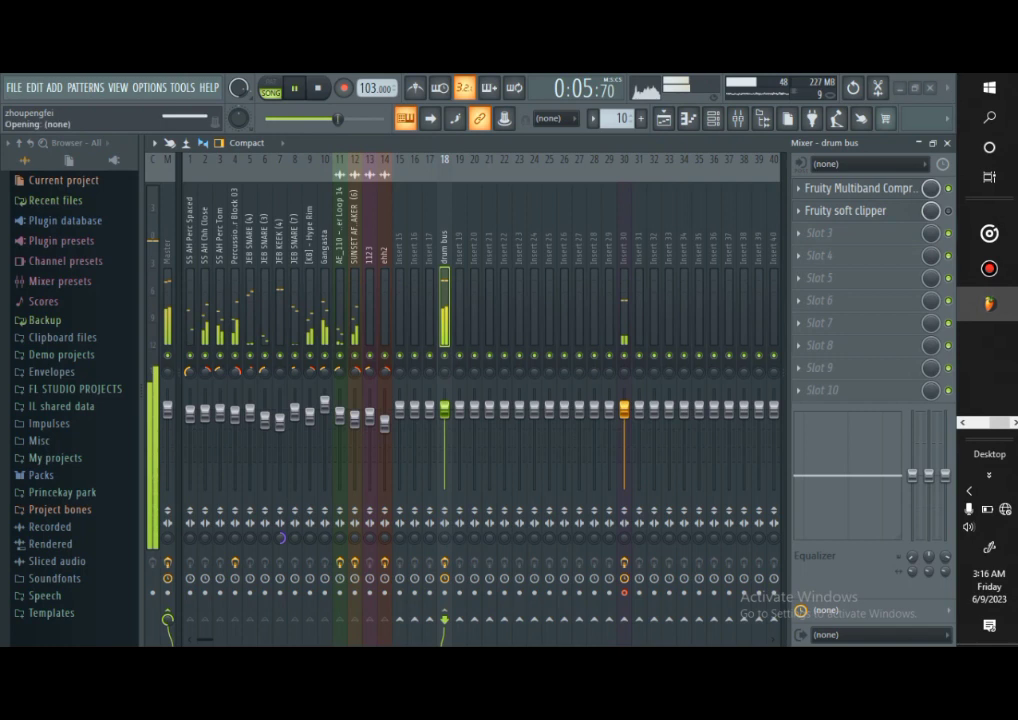
pyautogui.press('space')
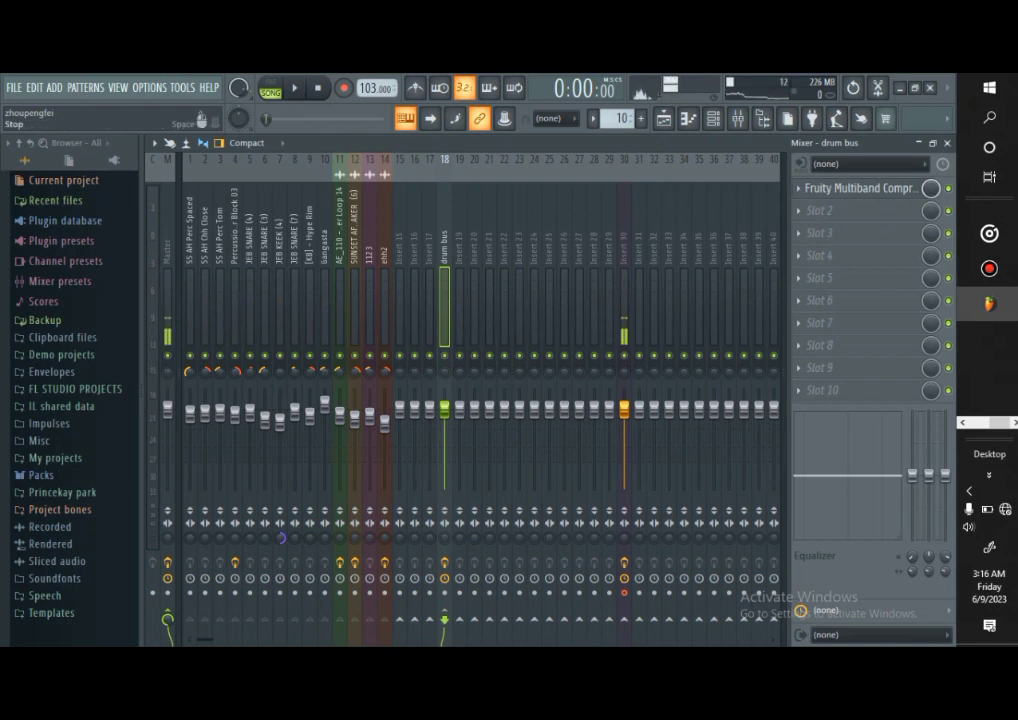
# Play the beat and lower the drum bus volume slightly below 100%, stopping playback when done
pyautogui.press('space')
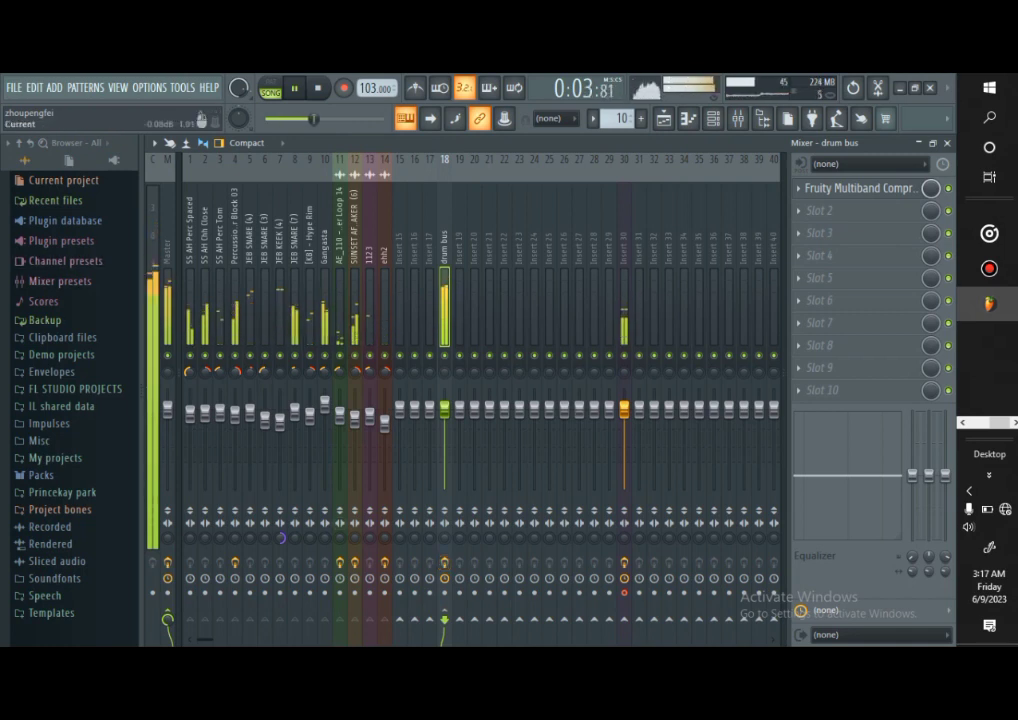
pyautogui.moveTo(445, 410); pyautogui.dragTo(445, 419)
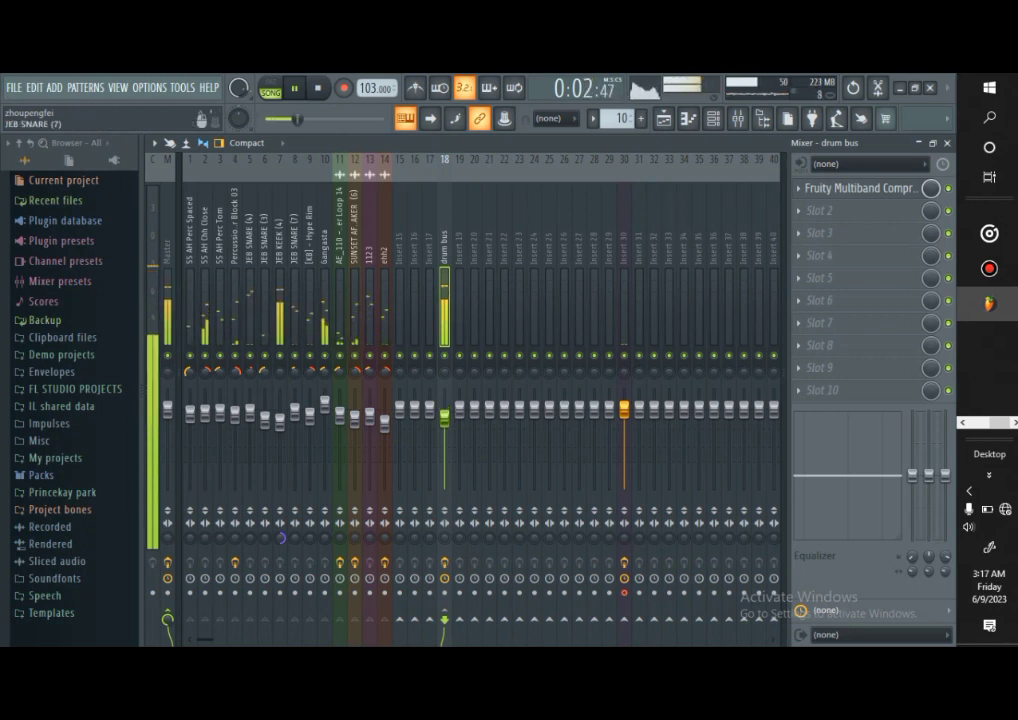
pyautogui.press('space')
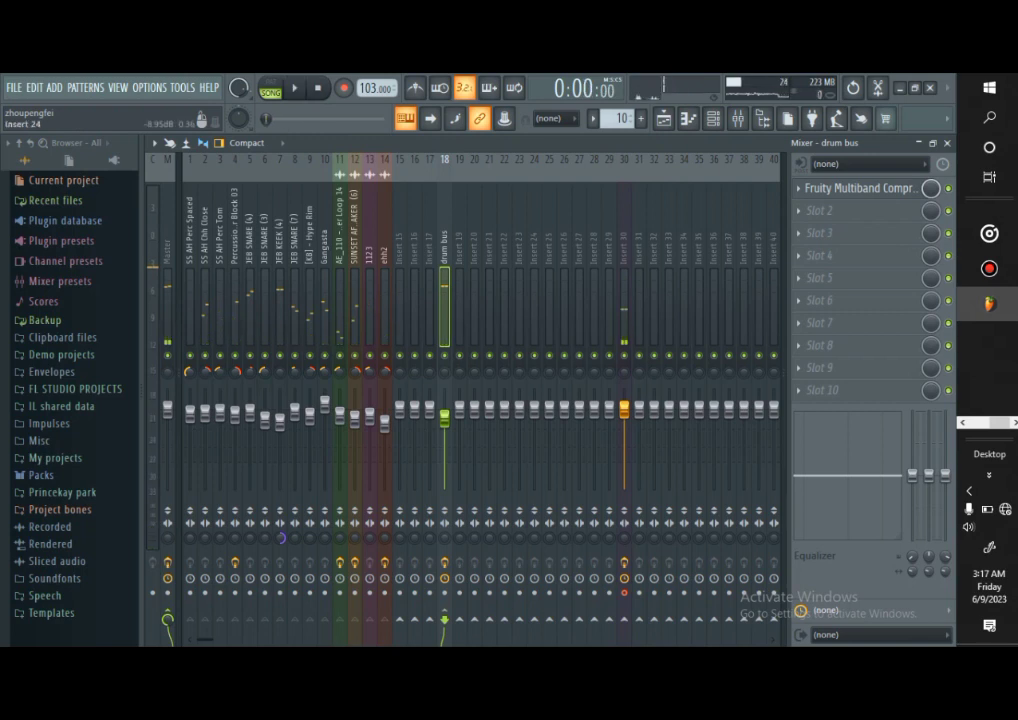
# Close the mixer and display the playlist zoomed out to show all tracks with empty bars after the beat
pyautogui.click(947, 143)
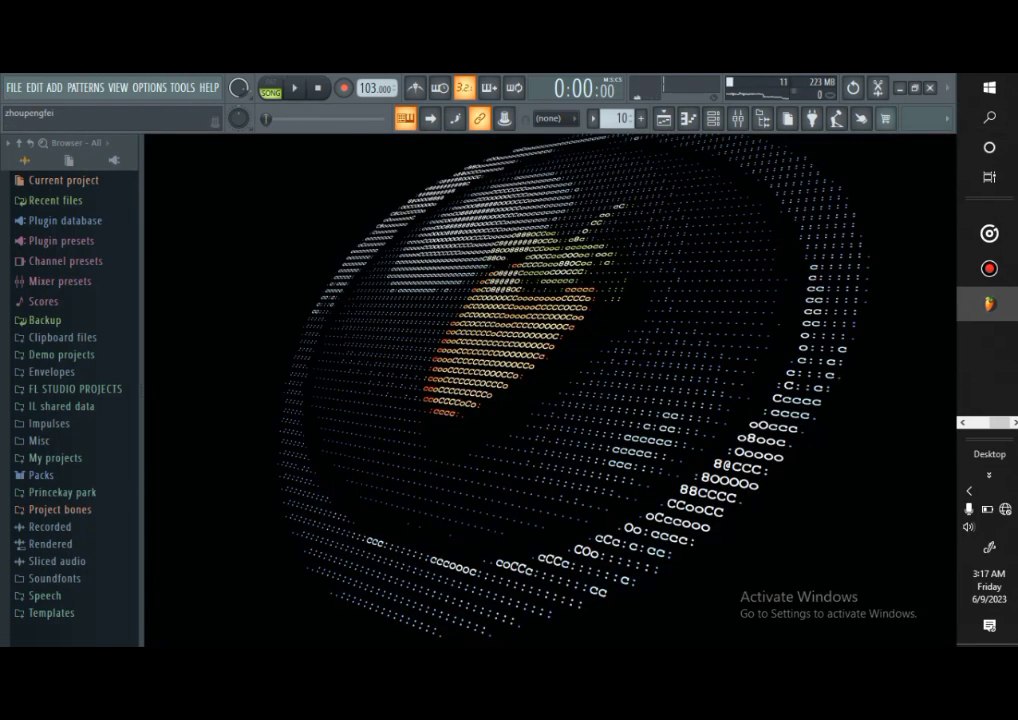
pyautogui.click(405, 118)
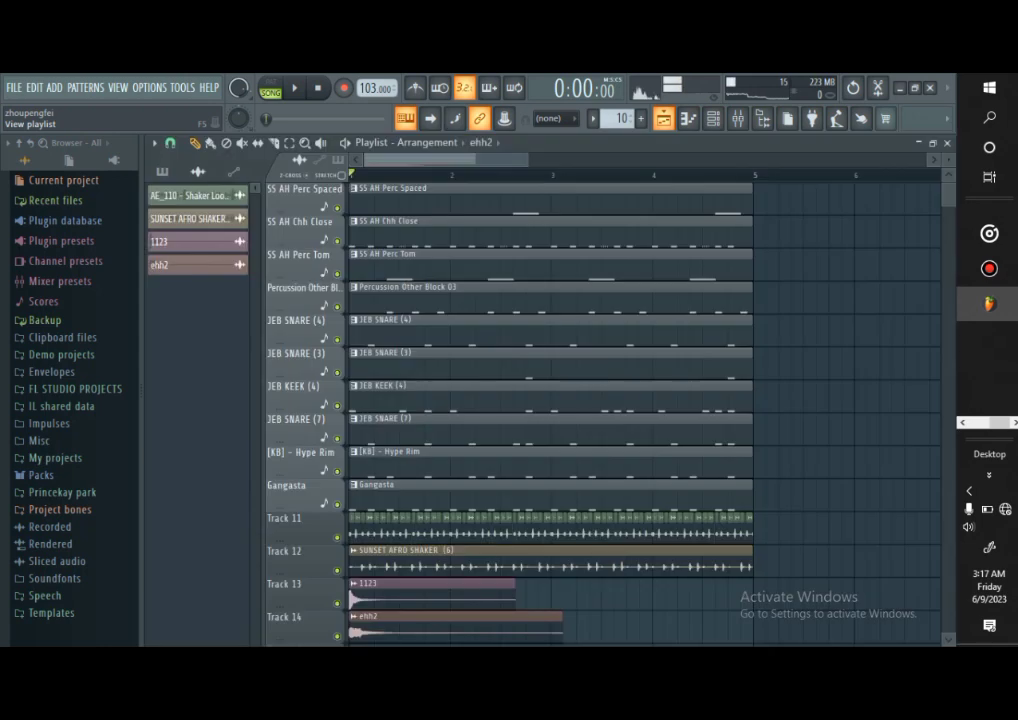
pyautogui.scroll(-4, 427, 525)
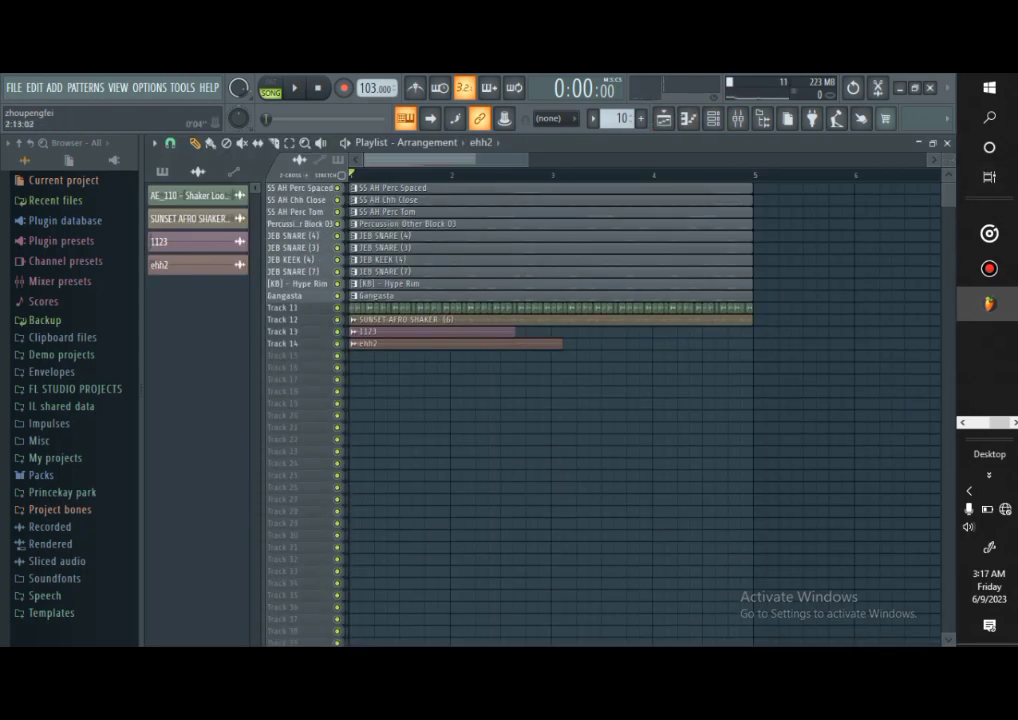
pyautogui.scroll(-4, 527, 450)
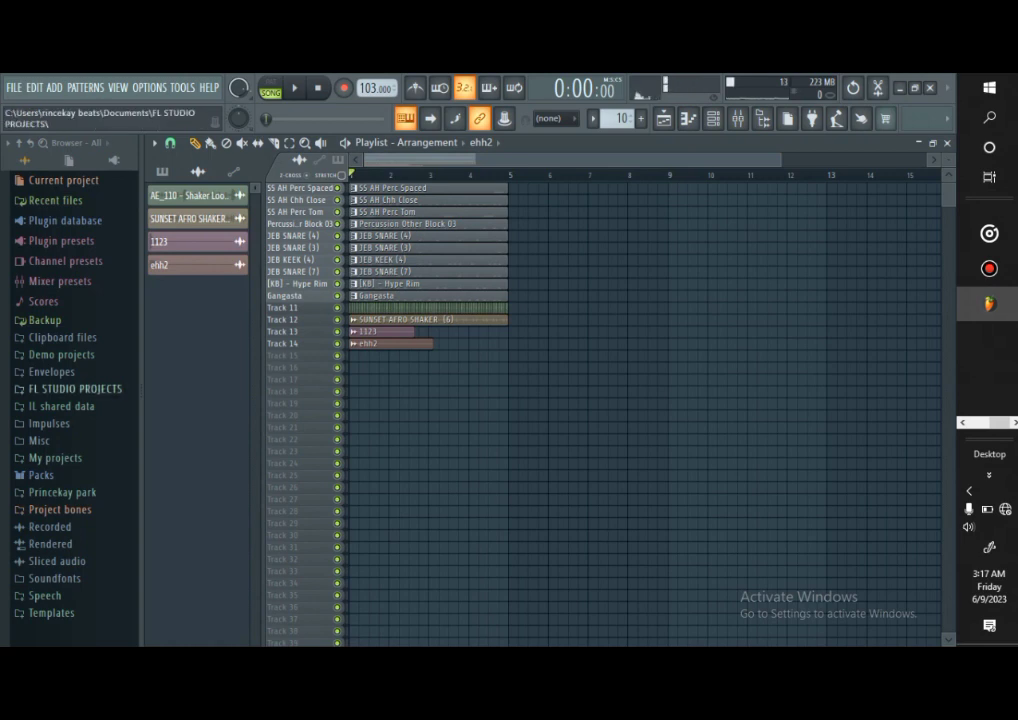
# Look through the FL STUDIO PROJECTS and Princekay park folders for a sample pack with melodic loops
pyautogui.click(75, 389)
pyautogui.scroll(-8, 75, 389)
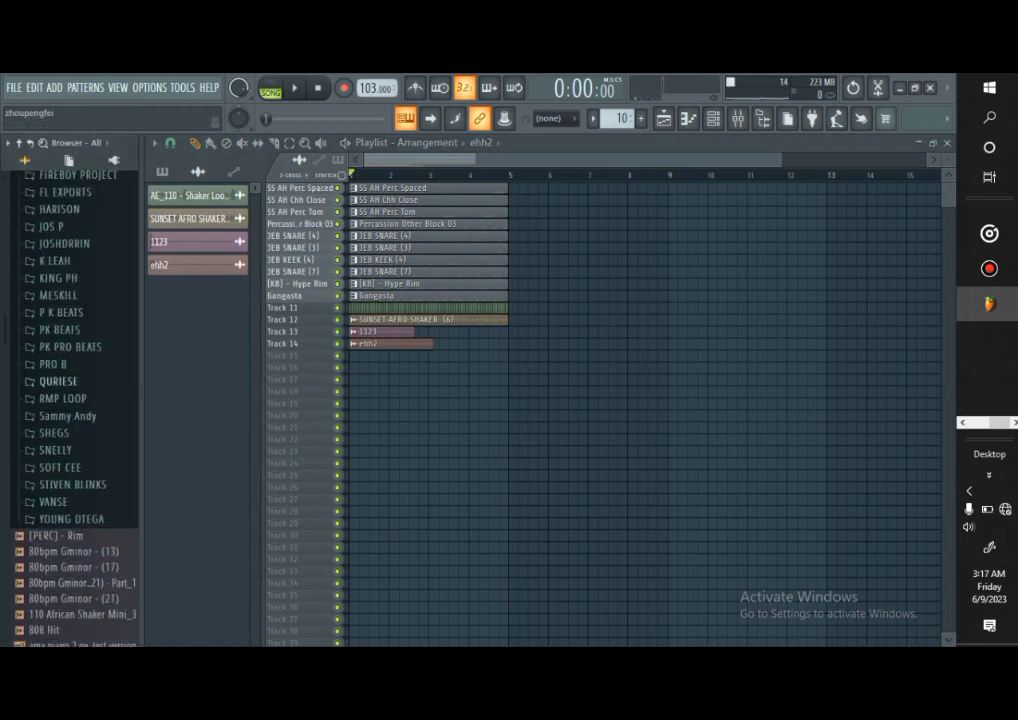
pyautogui.scroll(-5, 75, 389)
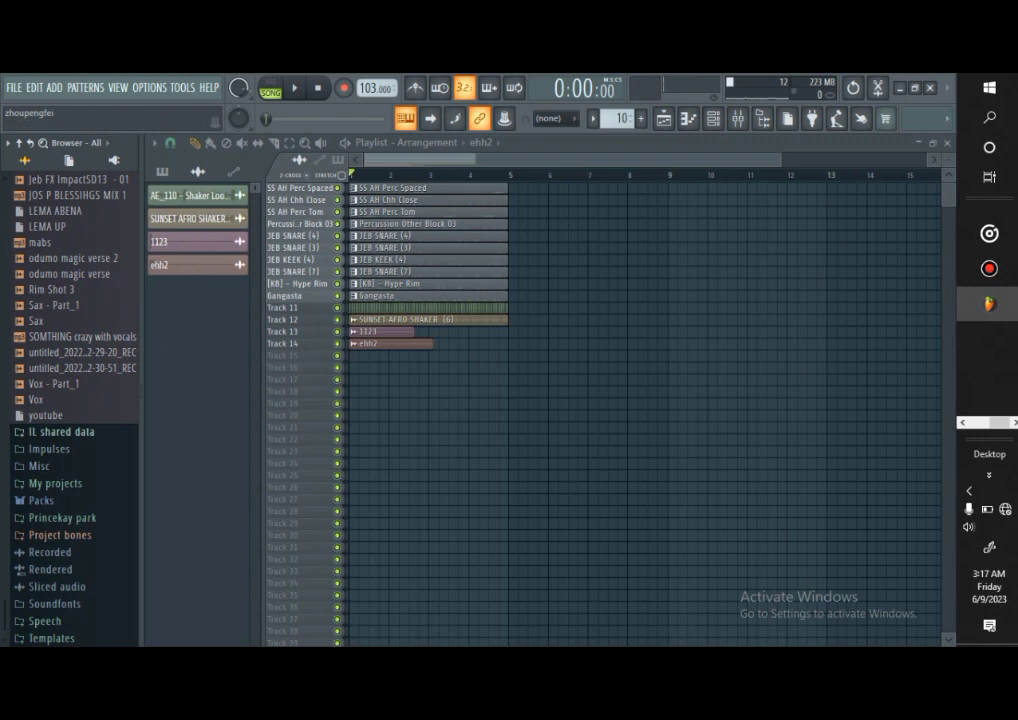
pyautogui.click(70, 518)
pyautogui.scroll(-8, 75, 452)
pyautogui.scroll(4, 75, 452)
pyautogui.scroll(6, 90, 452)
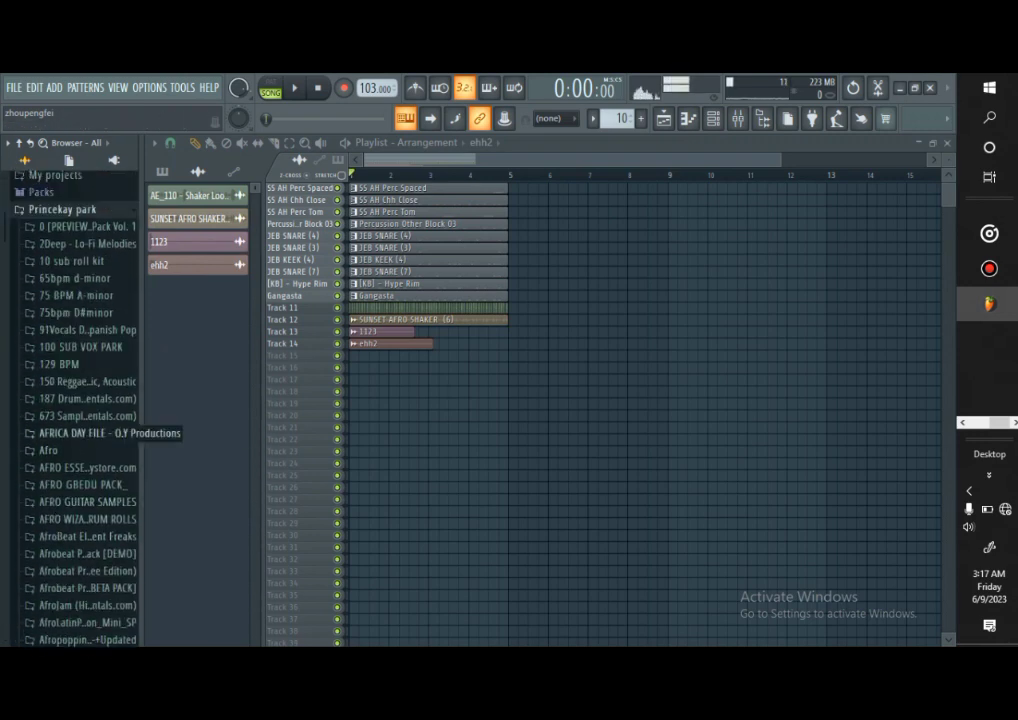
pyautogui.scroll(-6, 90, 467)
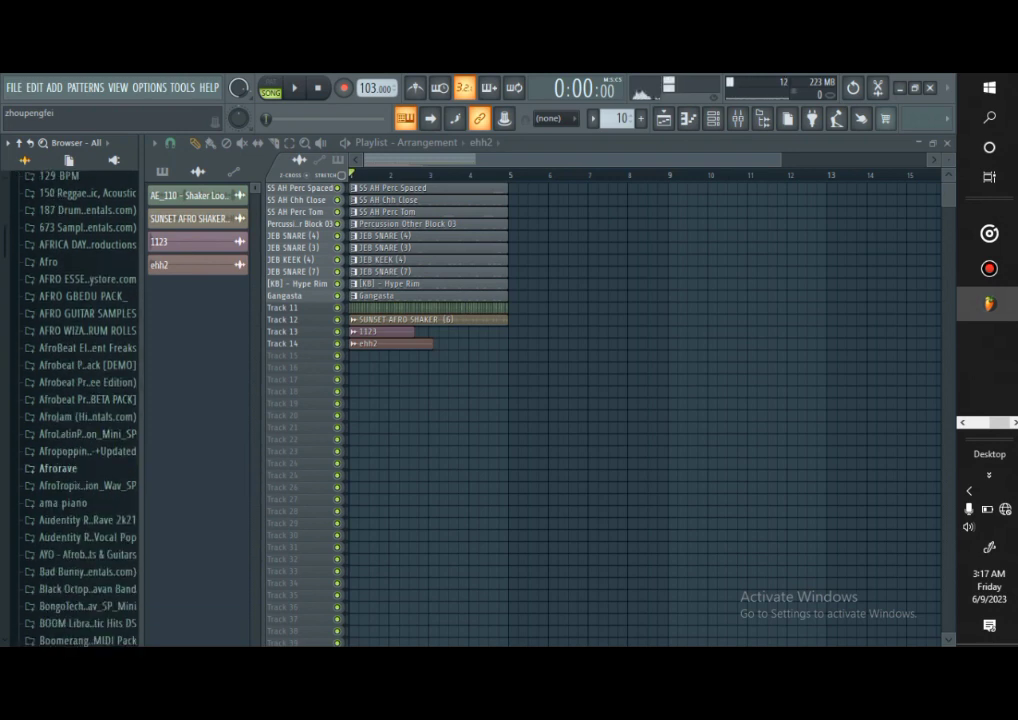
pyautogui.scroll(-6, 90, 468)
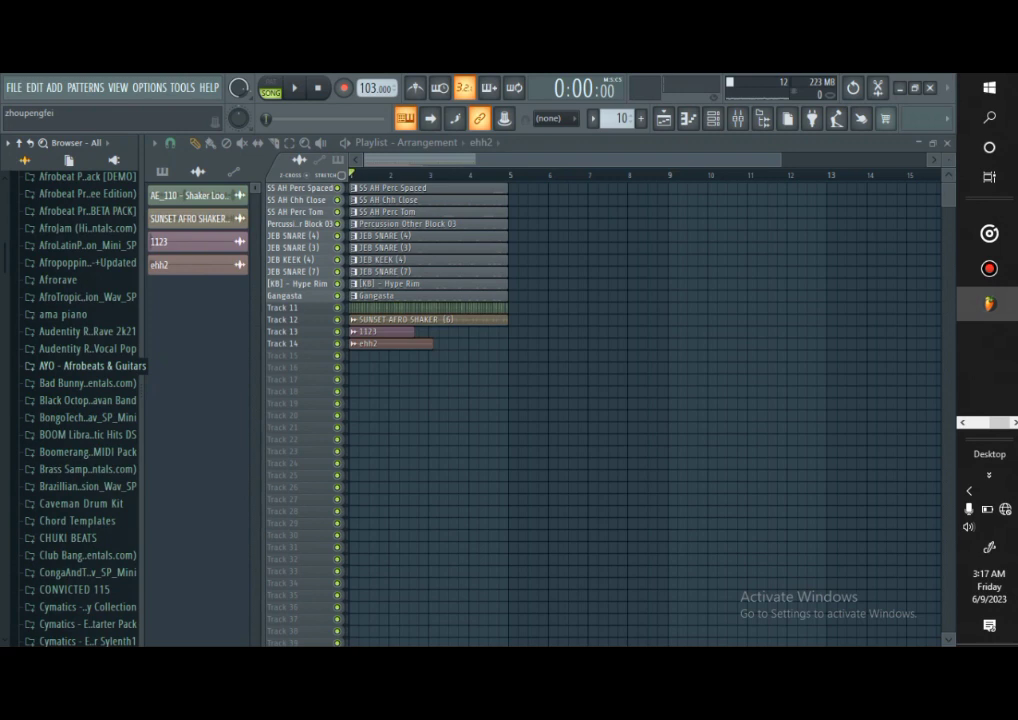
pyautogui.scroll(-1, 90, 452)
pyautogui.scroll(-7, 90, 505)
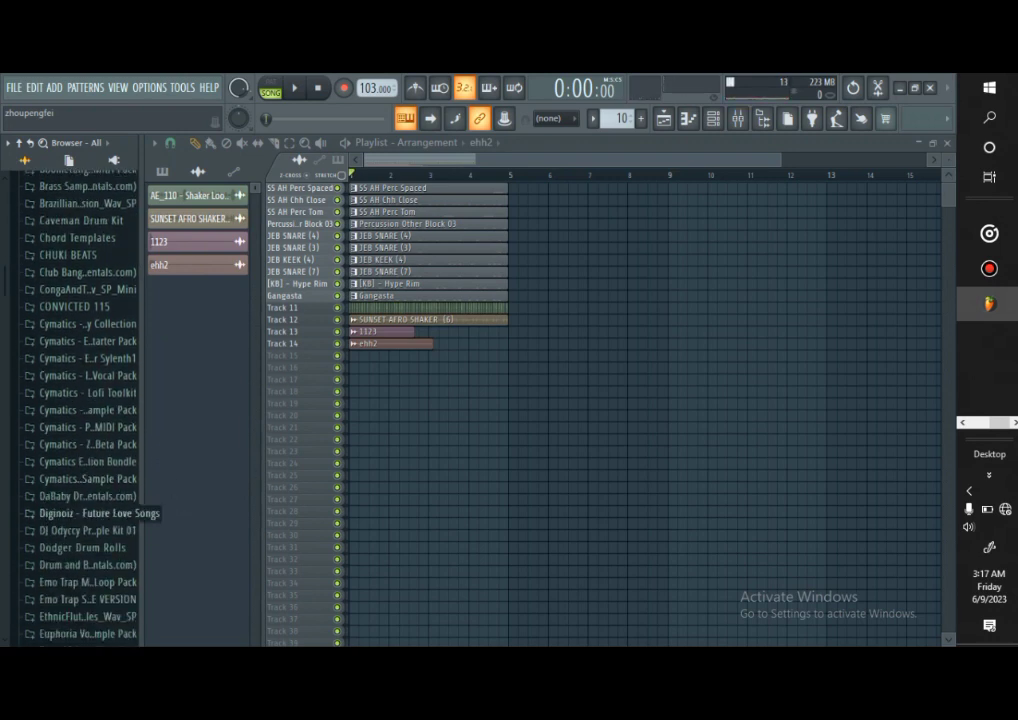
pyautogui.scroll(-3, 90, 508)
pyautogui.scroll(-3, 90, 500)
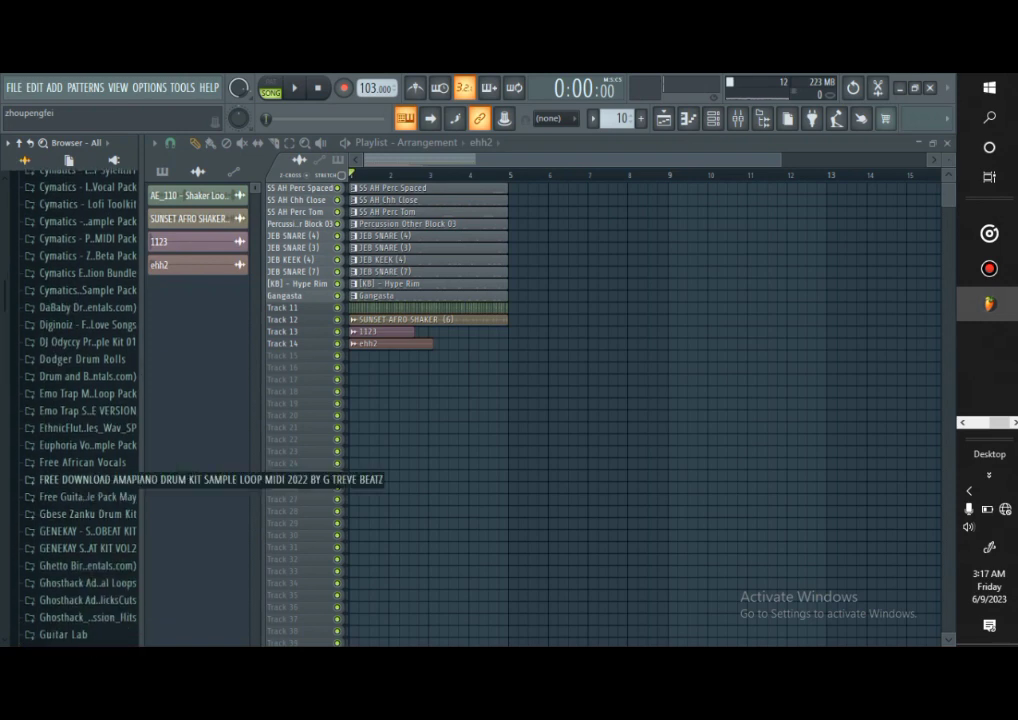
# Open the Free Guitar Sample Pack May folder and audition its guitar loops one after another
pyautogui.click(85, 496)
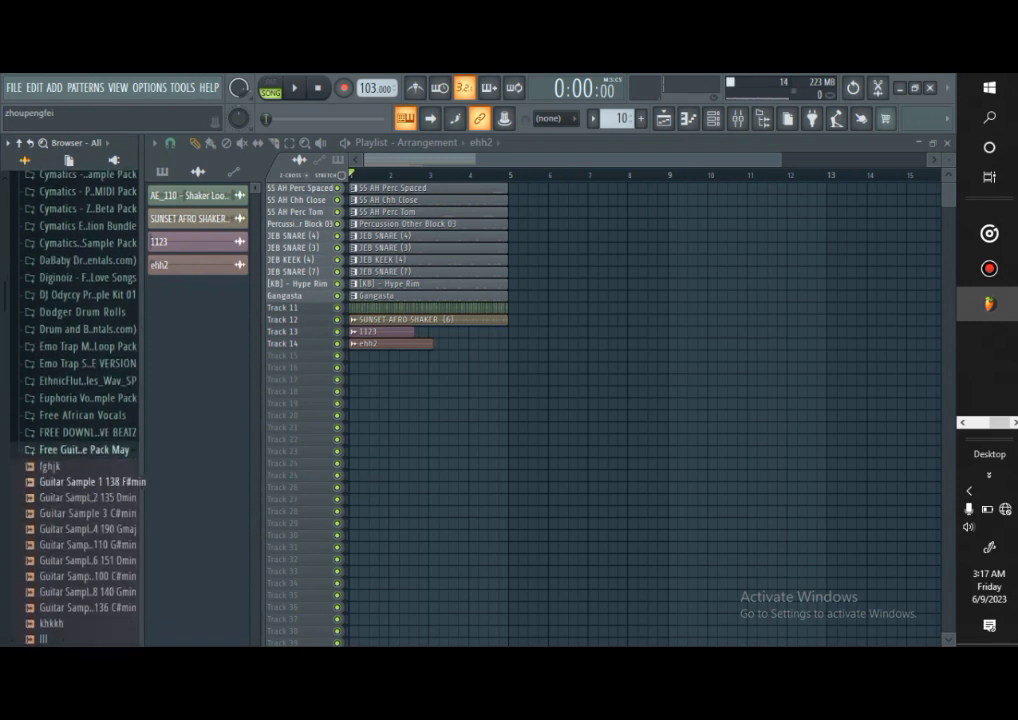
pyautogui.click(88, 482)
pyautogui.click(88, 498)
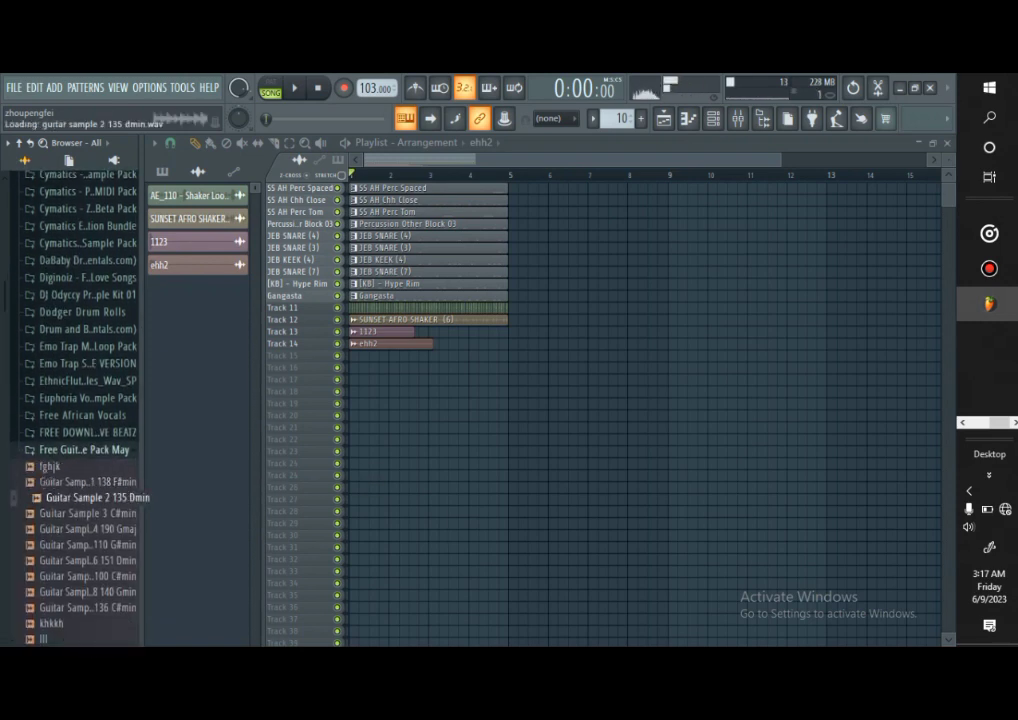
pyautogui.scroll(-3, 88, 482)
pyautogui.click(88, 419)
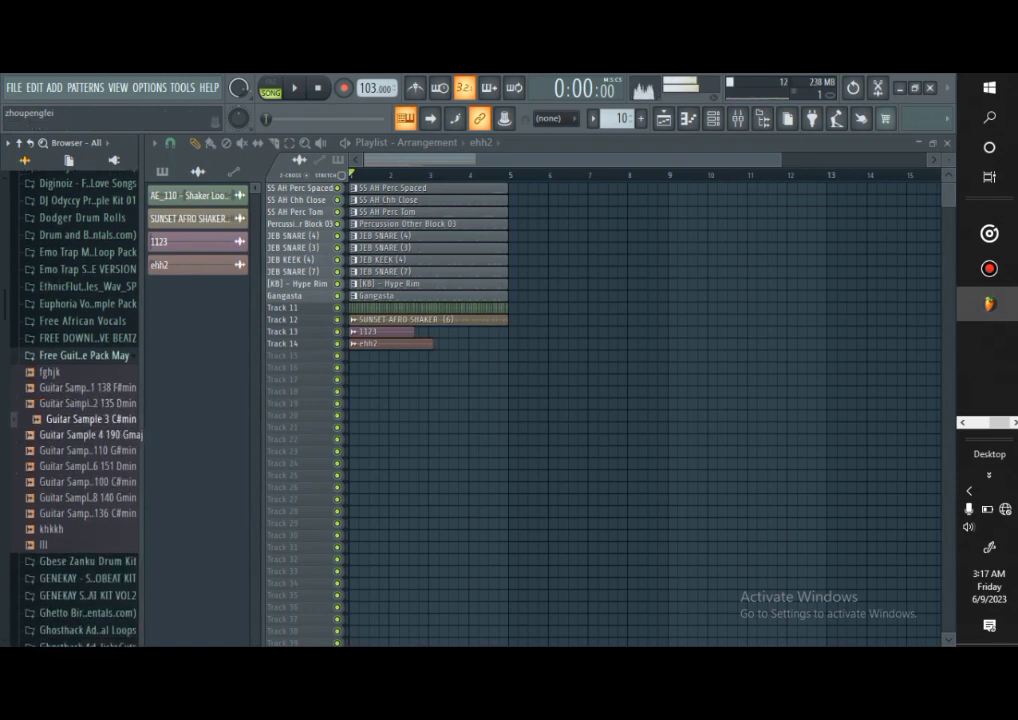
pyautogui.click(90, 435)
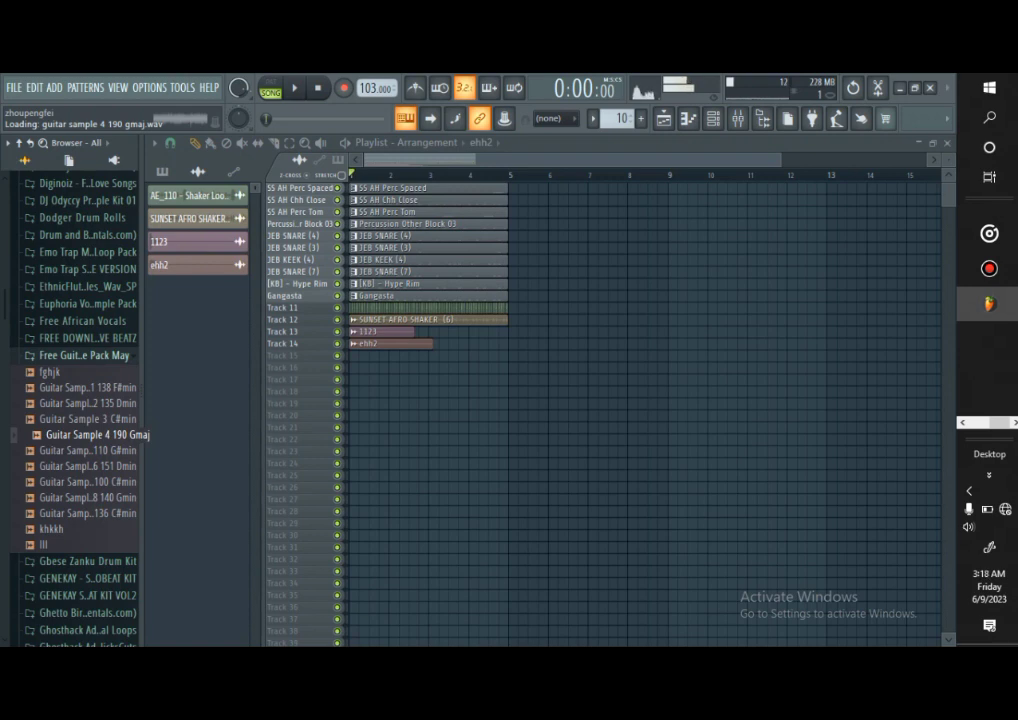
pyautogui.click(90, 451)
pyautogui.click(90, 466)
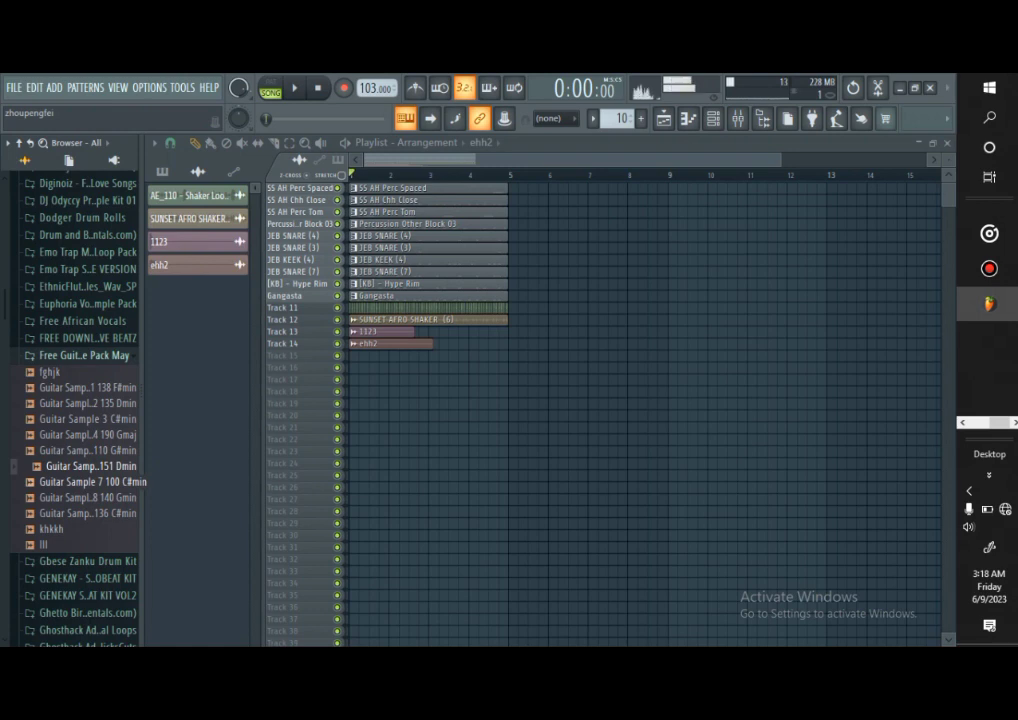
pyautogui.click(90, 481)
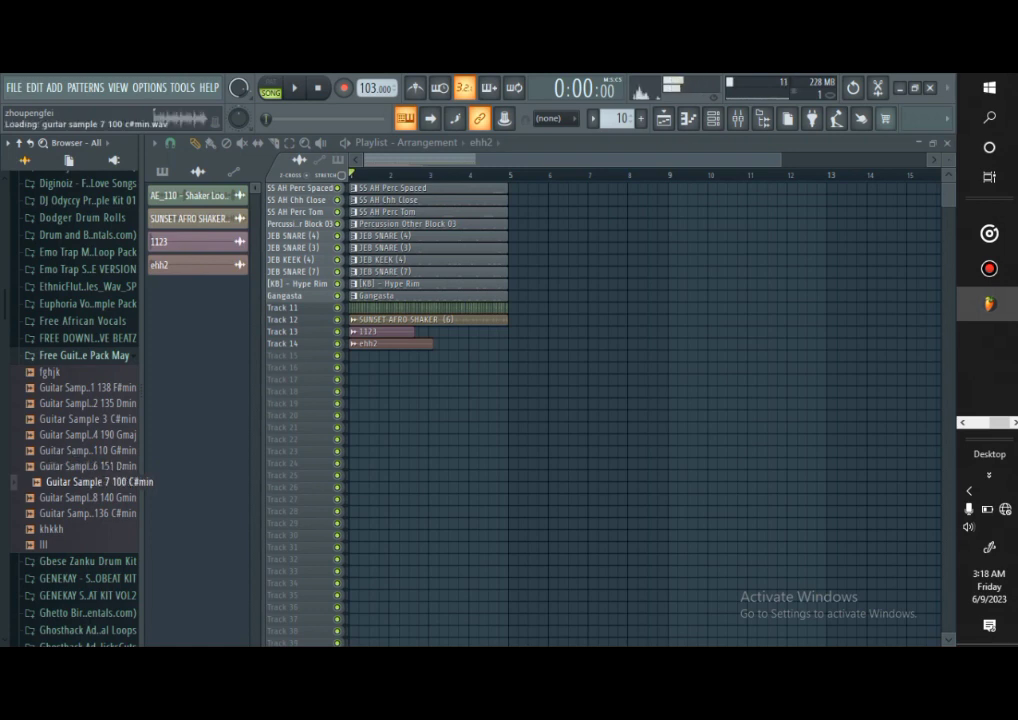
pyautogui.click(90, 497)
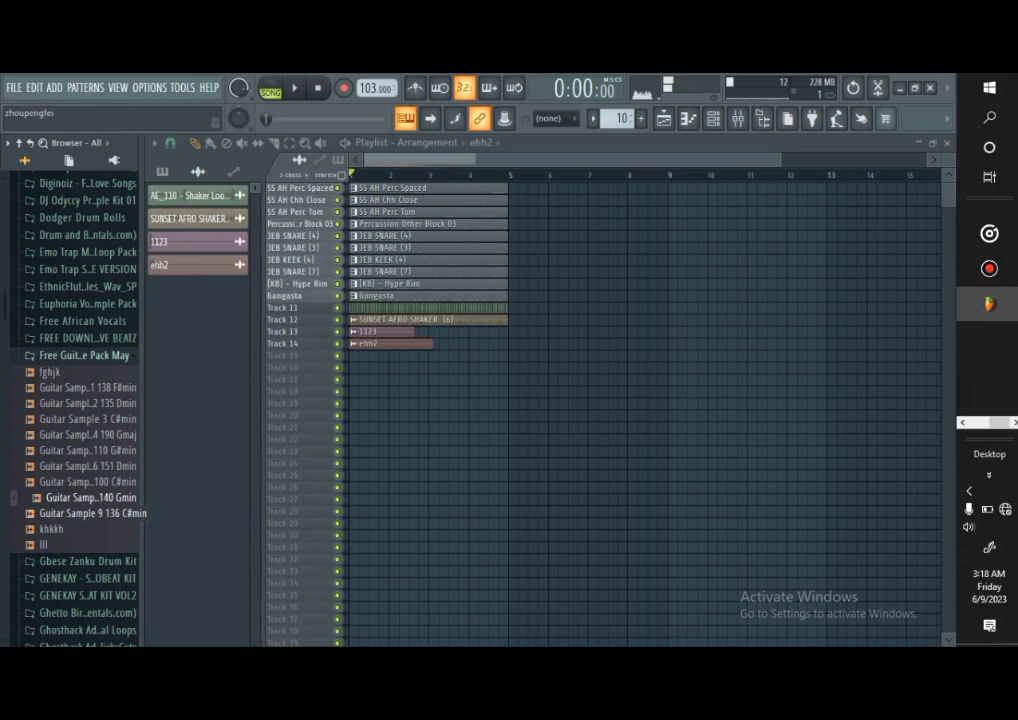
pyautogui.click(90, 513)
pyautogui.click(88, 529)
pyautogui.click(88, 545)
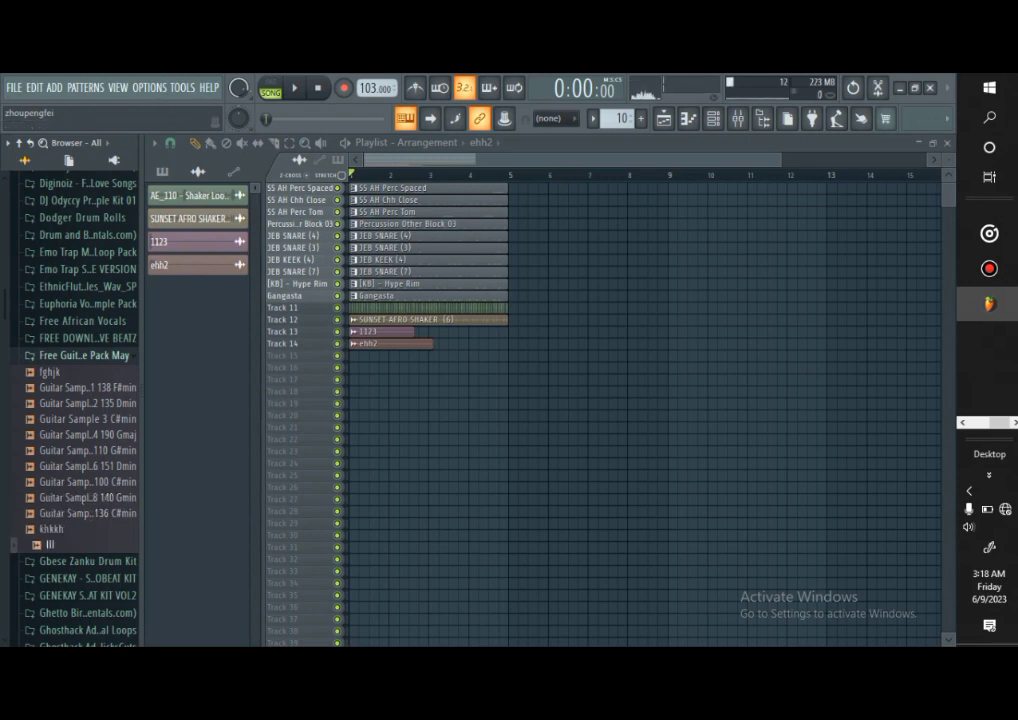
# Audition Guitar Samples 8 and 7 again and place Guitar Sample 7 100 C#min on Track 15 at bar 1
pyautogui.click(90, 497)
pyautogui.click(90, 481)
pyautogui.moveTo(90, 481); pyautogui.dragTo(336, 393)
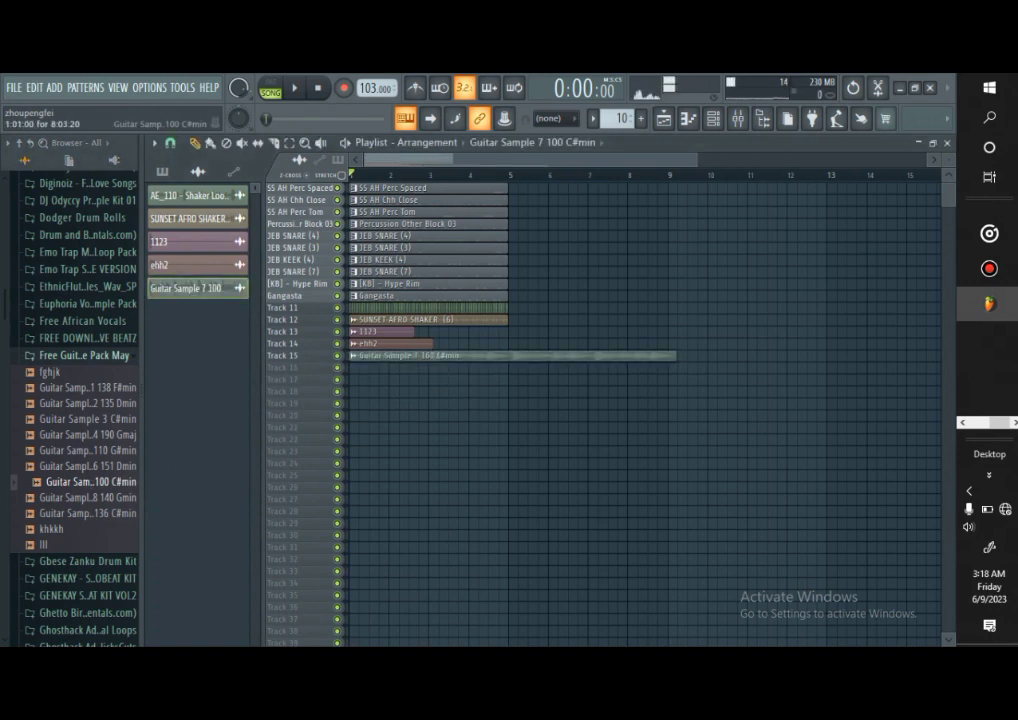
# Set the time stretching mode of Guitar Sample 7 to Stretch and close its channel settings
pyautogui.click(188, 288)
pyautogui.click(525, 293)
pyautogui.click(507, 335)
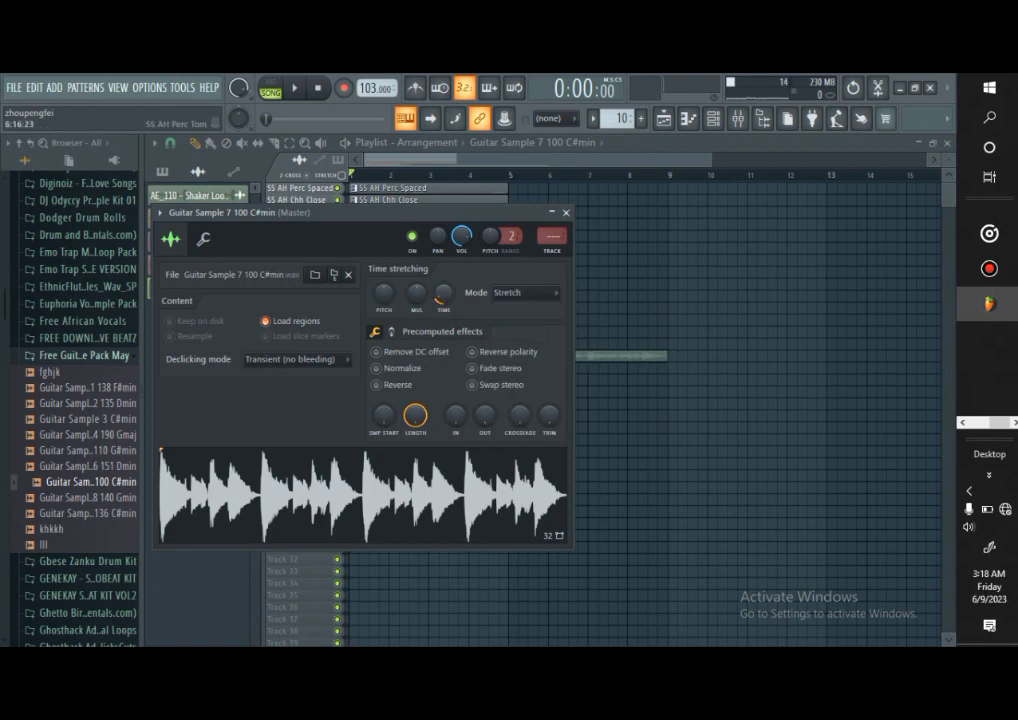
pyautogui.click(566, 212)
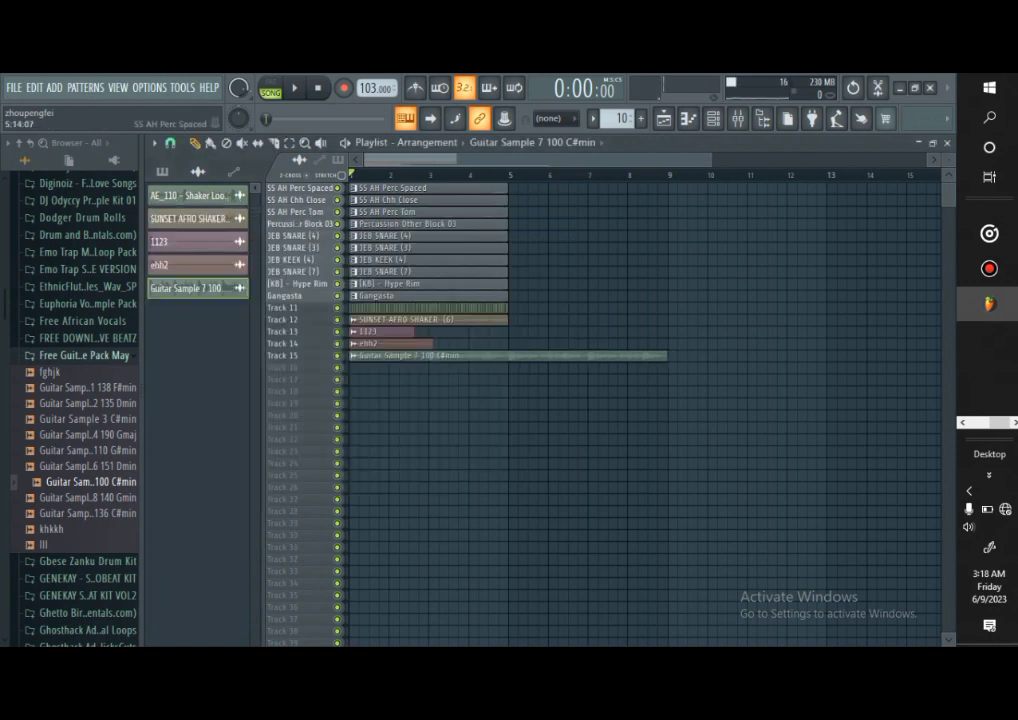
# Duplicate all drum and percussion clips on Tracks 1 to 14 so they repeat from bar 5, and clear the selection
pyautogui.moveTo(615, 187); pyautogui.dragTo(340, 344)
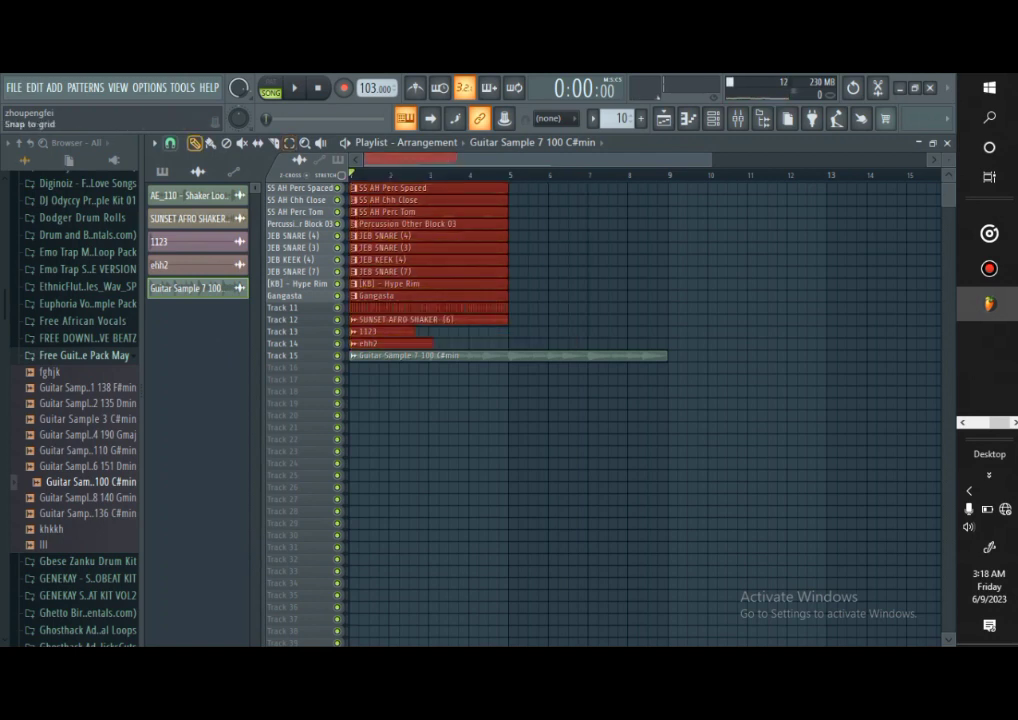
pyautogui.click(155, 143)
pyautogui.moveTo(172, 161)
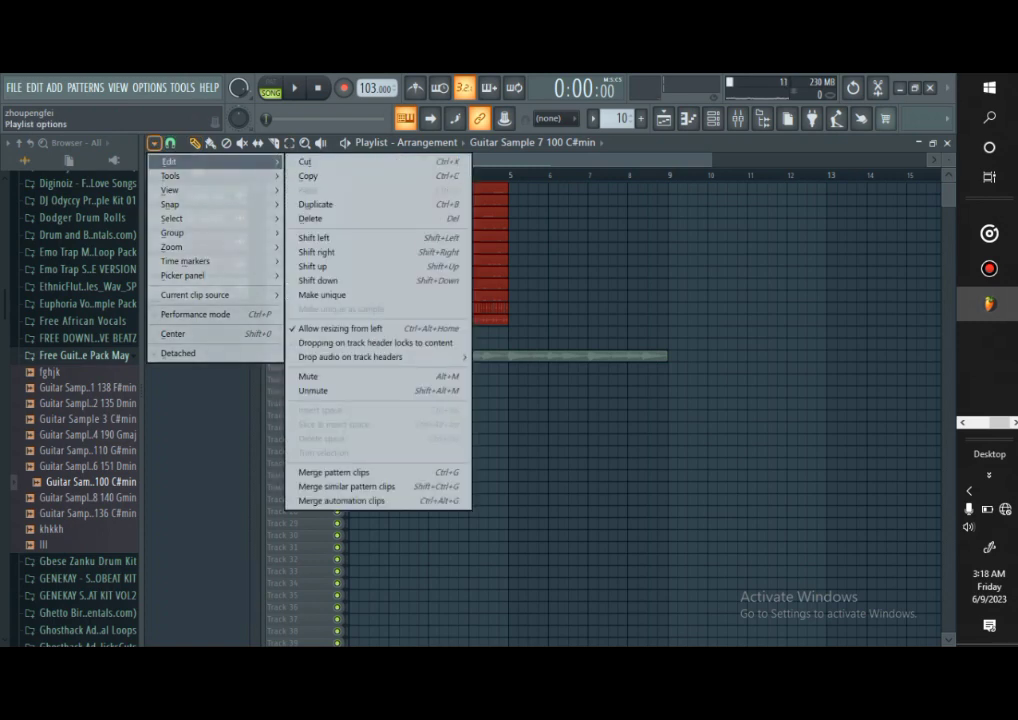
pyautogui.click(315, 204)
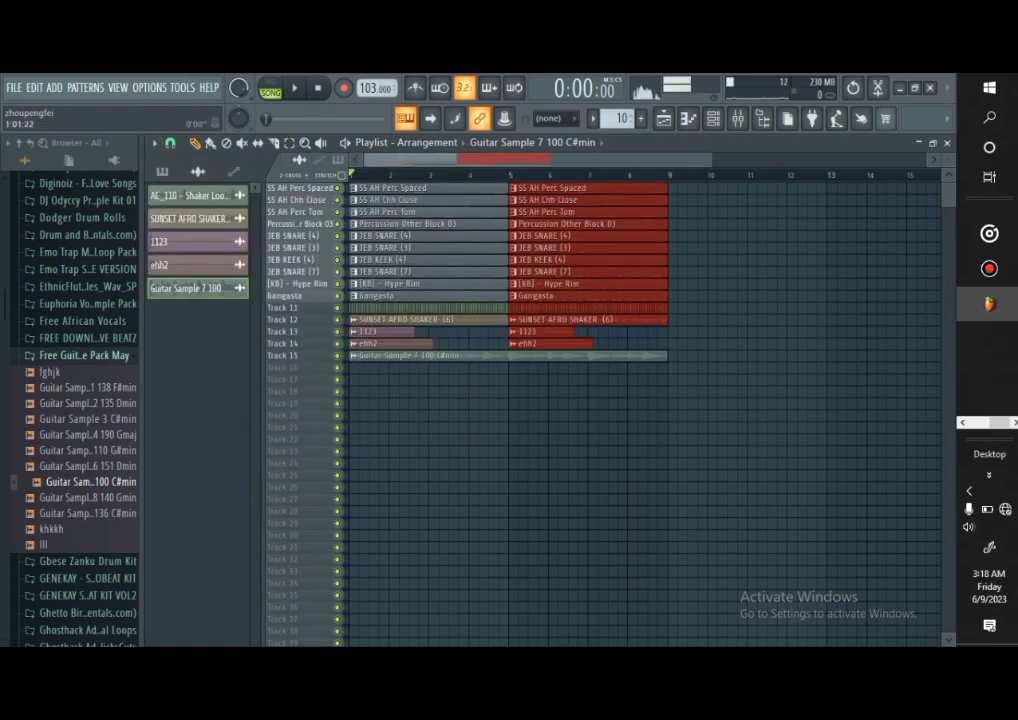
pyautogui.doubleClick(352, 175)
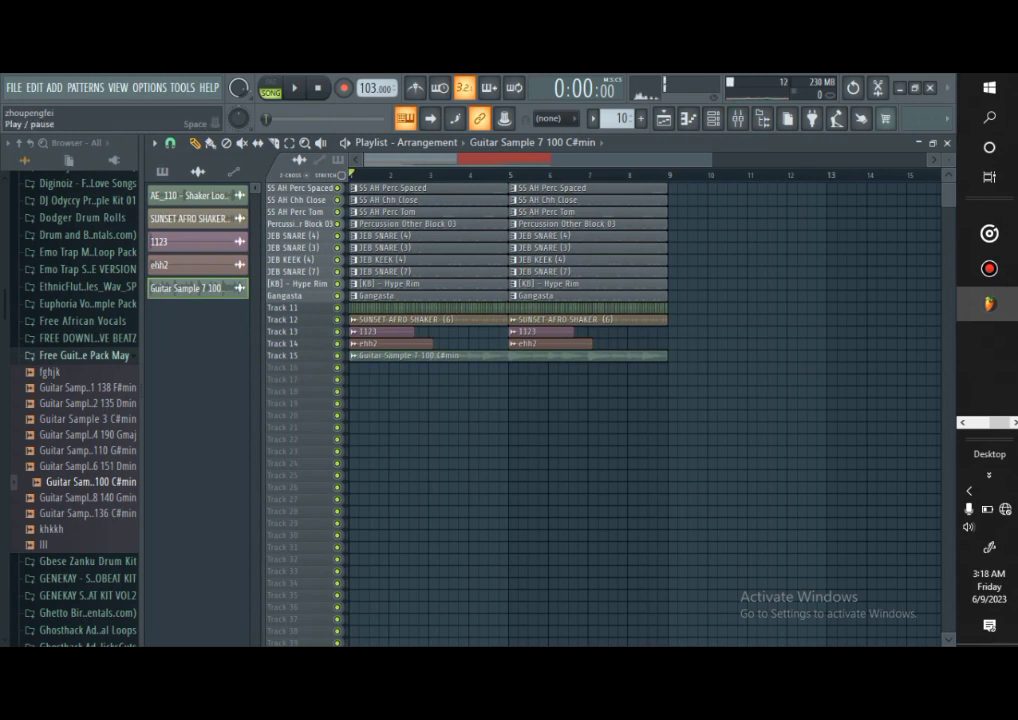
# Play the arrangement and lower the guitar sample's channel volume to about 46%, stopping playback when done
pyautogui.click(294, 88)
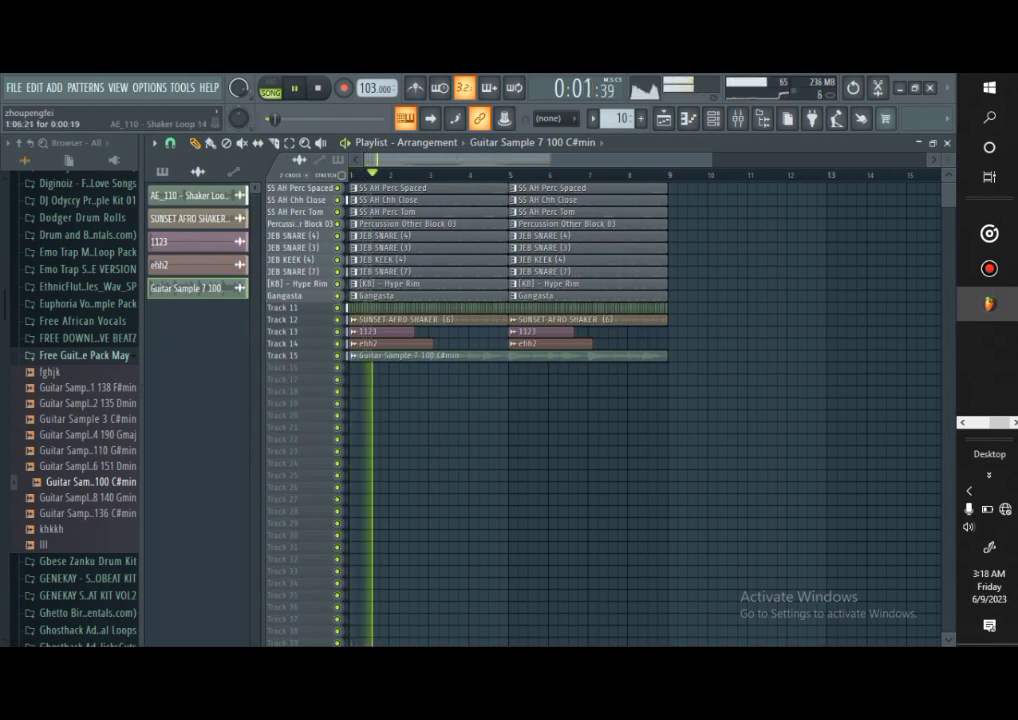
pyautogui.doubleClick(380, 356)
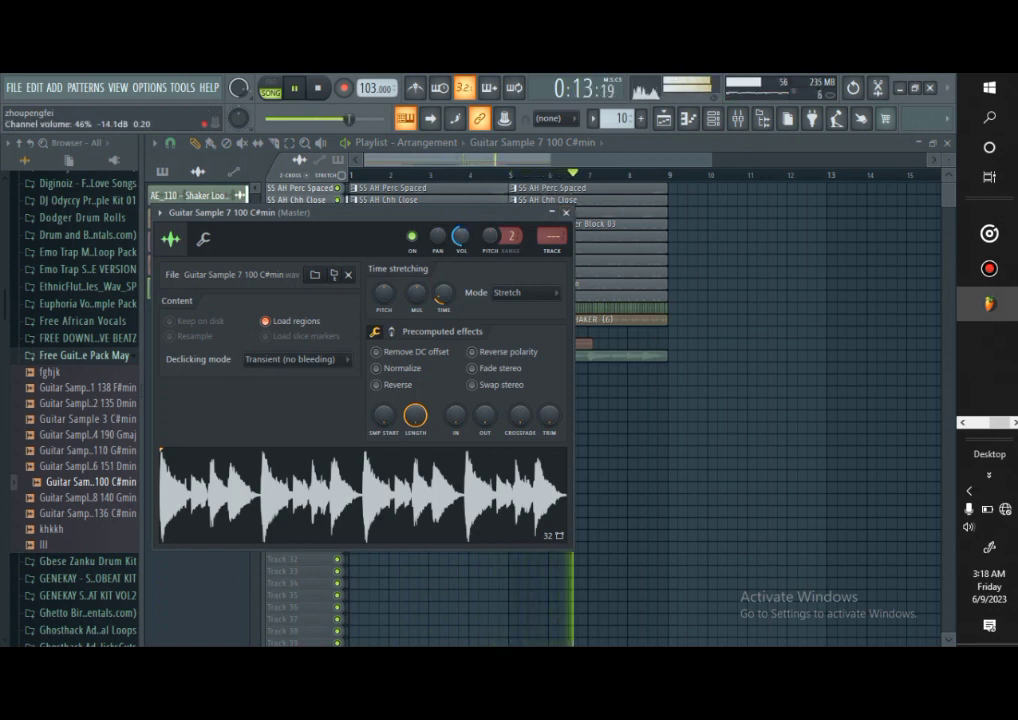
pyautogui.click(566, 212)
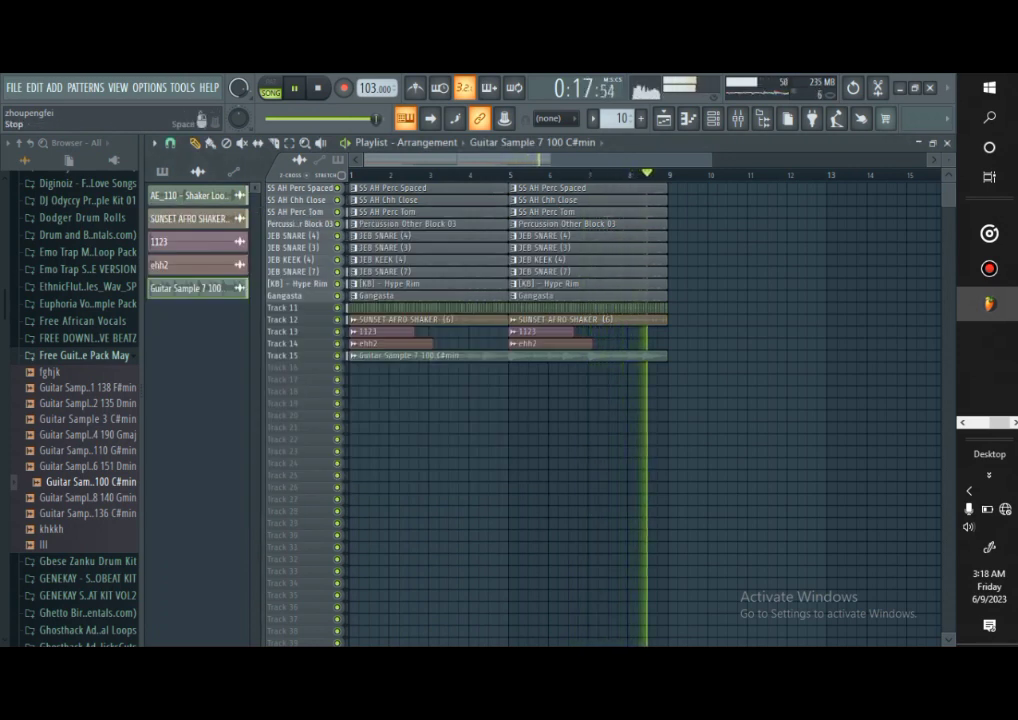
pyautogui.click(318, 88)
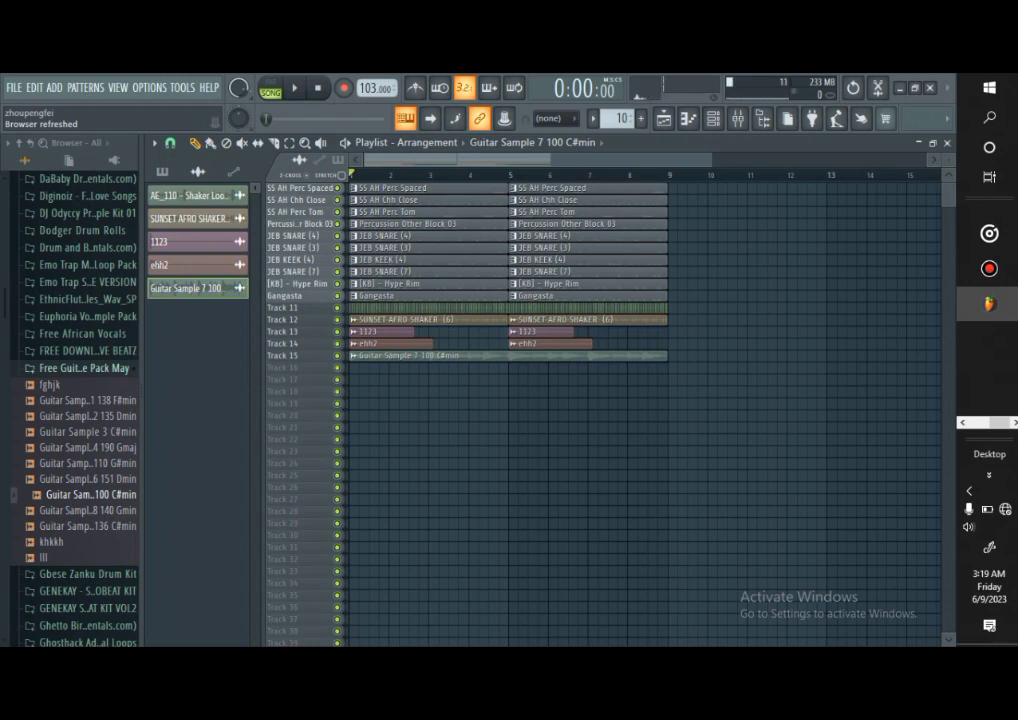
# Play the arrangement from the start to hear the guitar loop with the drums
pyautogui.press('space')
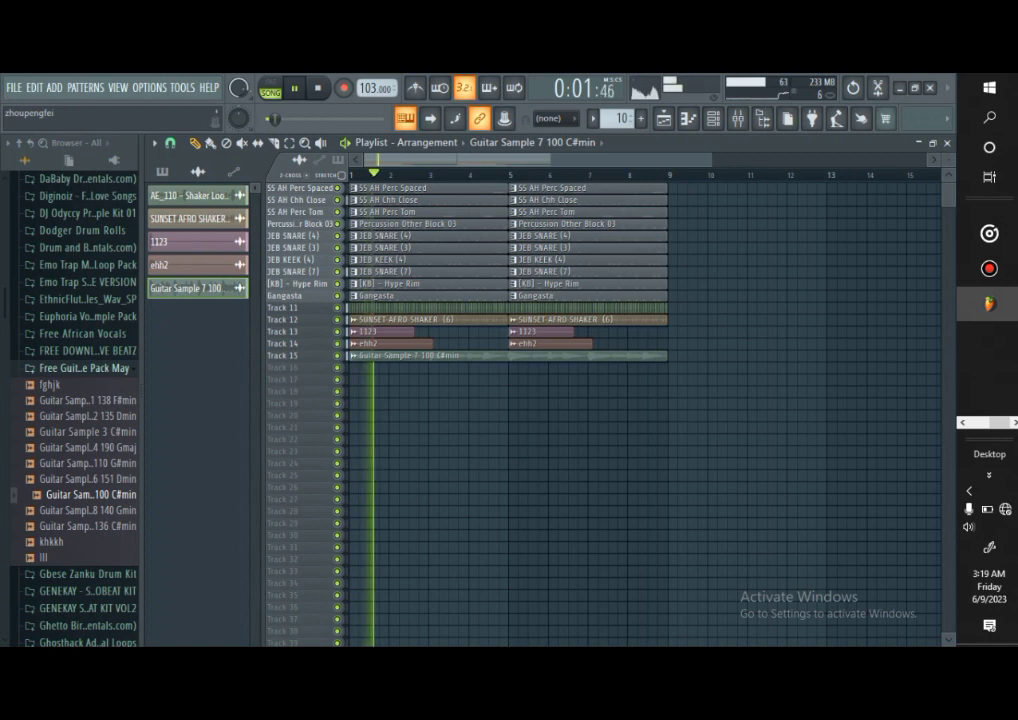